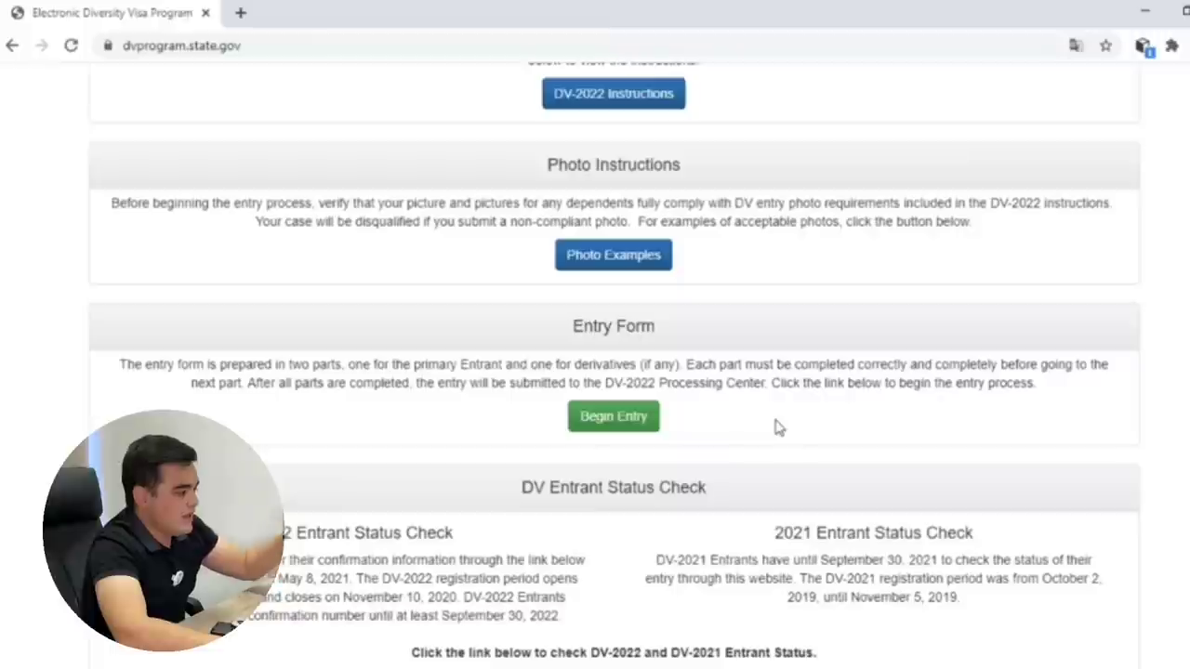
Scroll the DV-2022 welcome page and start a new entry with Begin Entry.
{"action": "scroll", "coordinate": [744, 399], "scroll_direction": "up", "scroll_amount": 3}
{"action": "scroll", "coordinate": [731, 380], "scroll_direction": "up", "scroll_amount": 1}
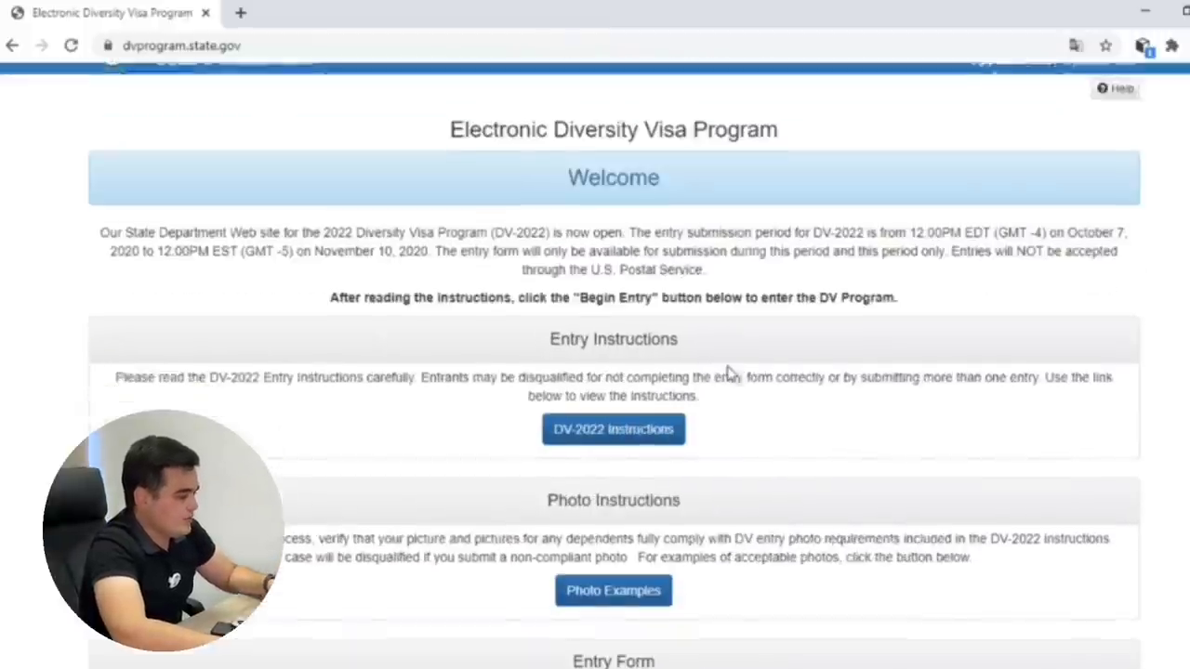
{"action": "scroll", "coordinate": [731, 379], "scroll_direction": "down", "scroll_amount": 4}
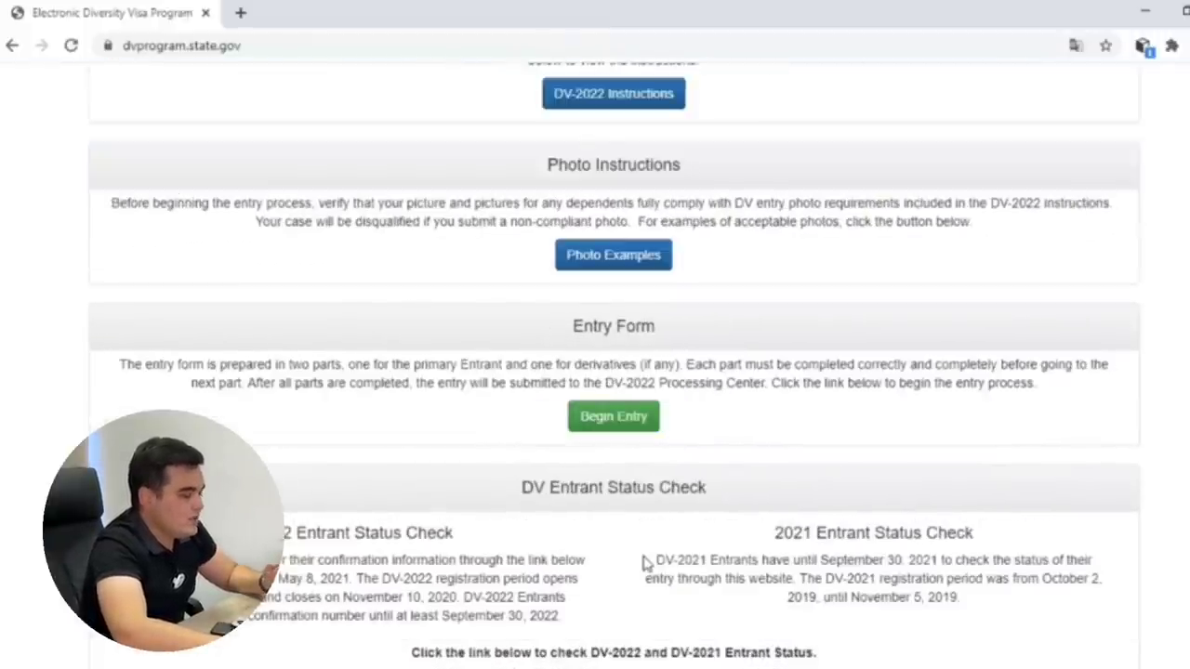
{"action": "scroll", "coordinate": [685, 499], "scroll_direction": "up", "scroll_amount": 3}
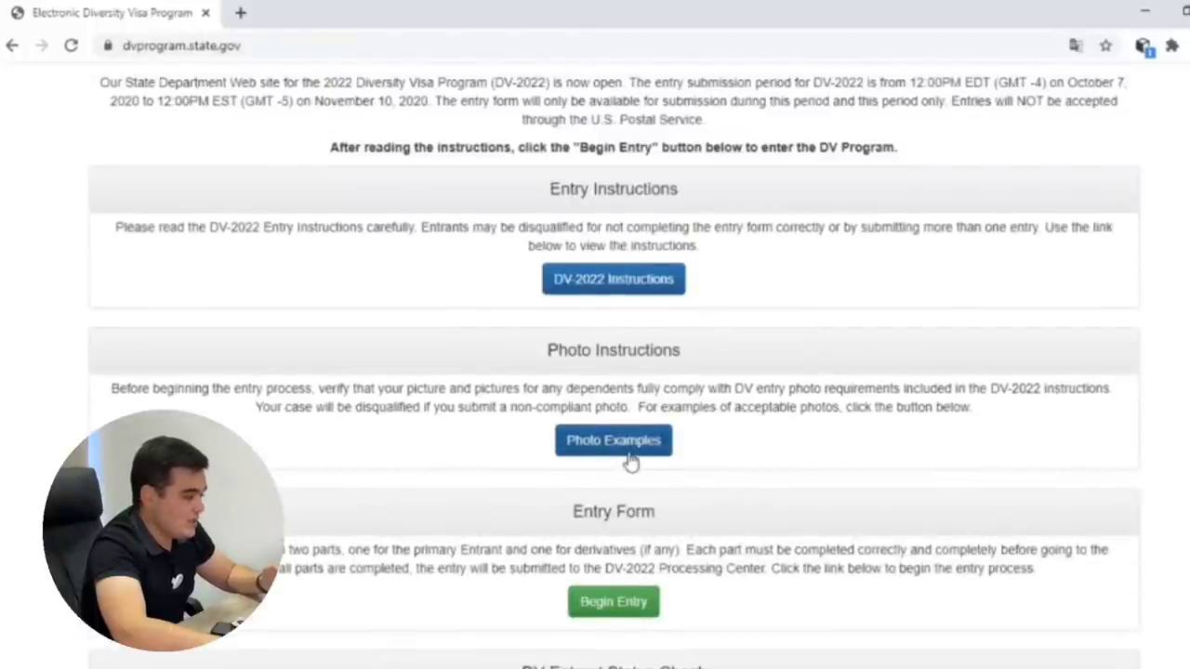
{"action": "scroll", "coordinate": [630, 465], "scroll_direction": "down", "scroll_amount": 1}
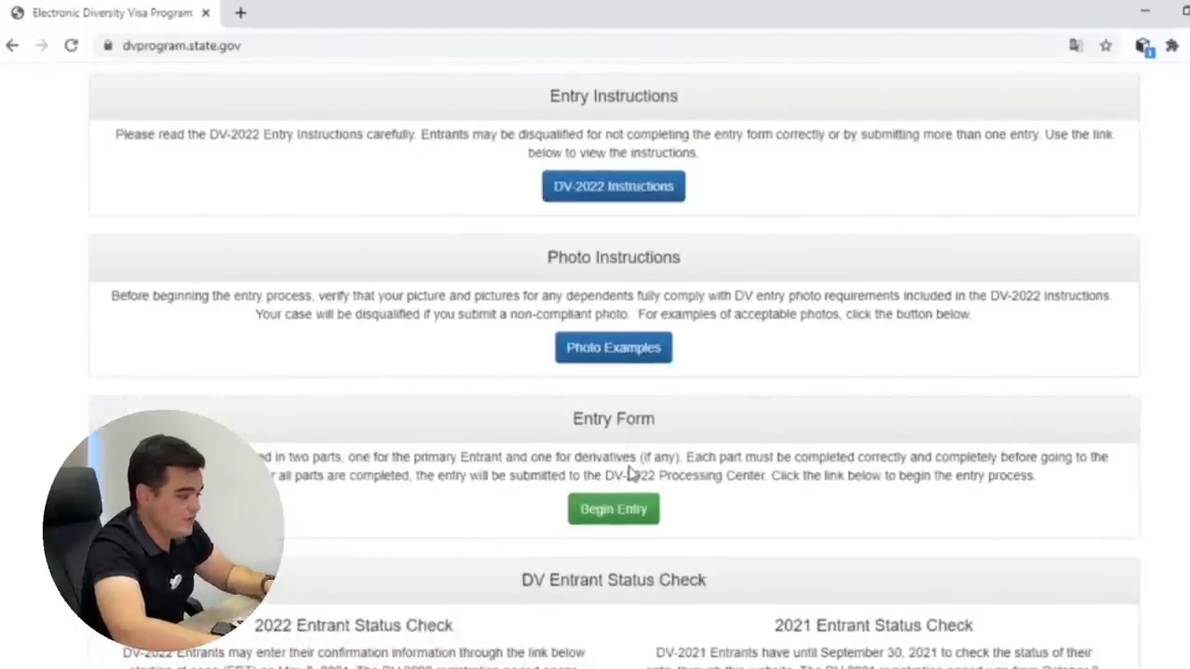
{"action": "scroll", "coordinate": [617, 558], "scroll_direction": "down", "scroll_amount": 1}
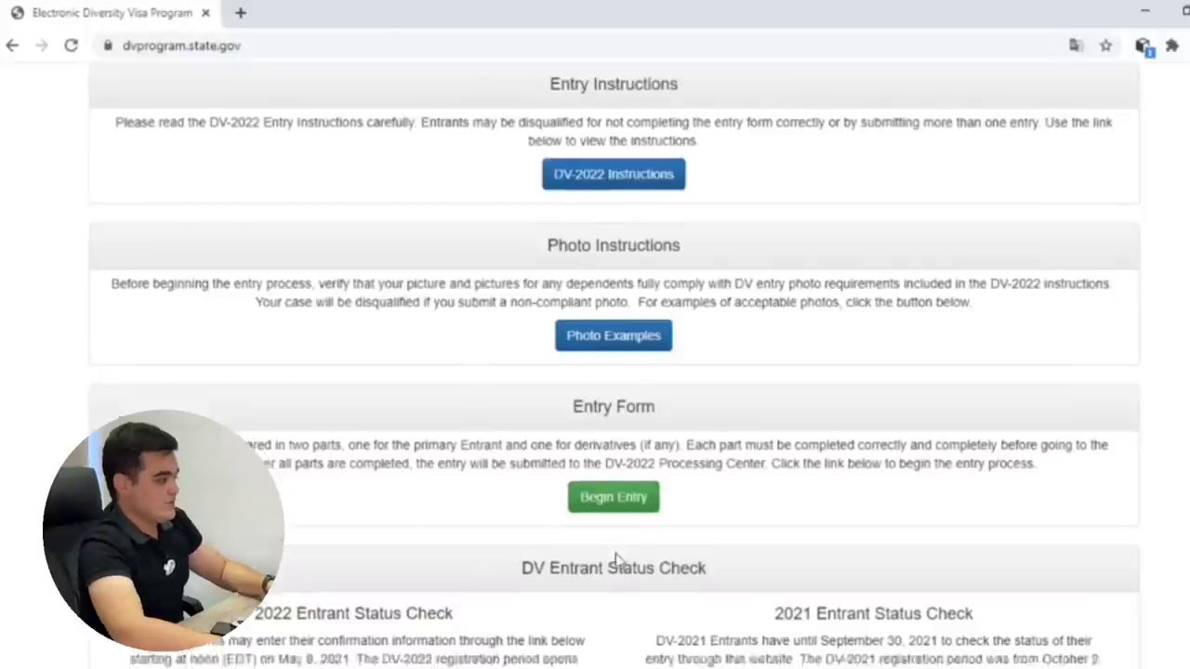
{"action": "left_click", "coordinate": [628, 420]}
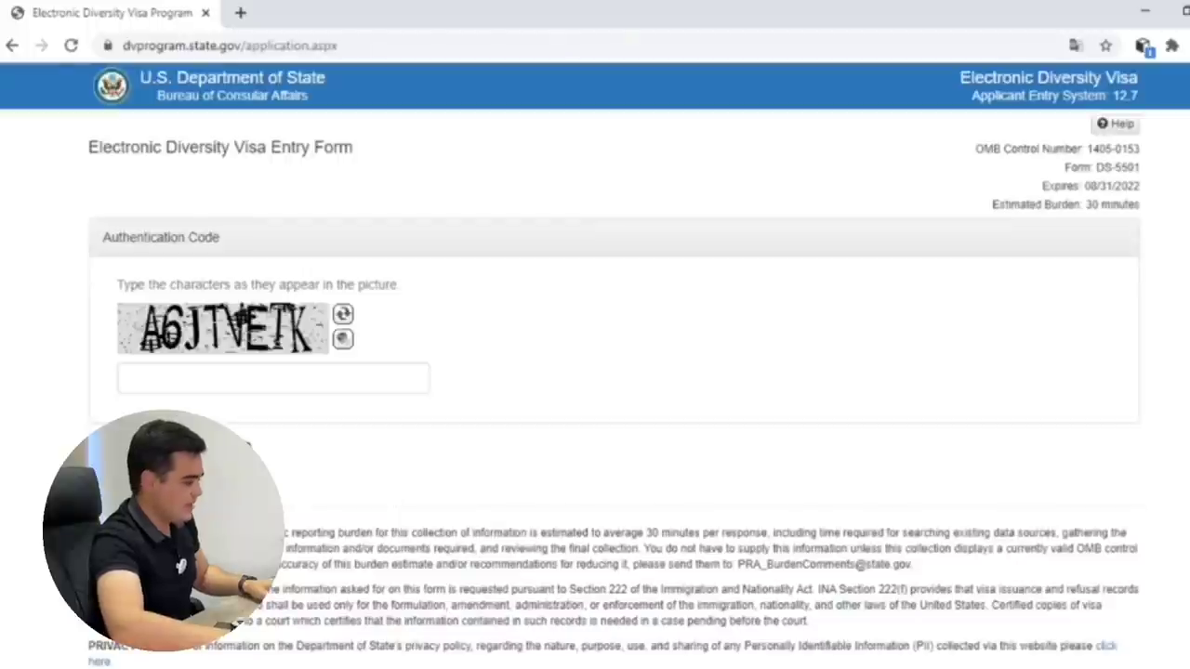
Enter the characters shown in the authentication code image and submit them.
{"action": "left_click", "coordinate": [148, 386]}
{"action": "type", "text": "A"}
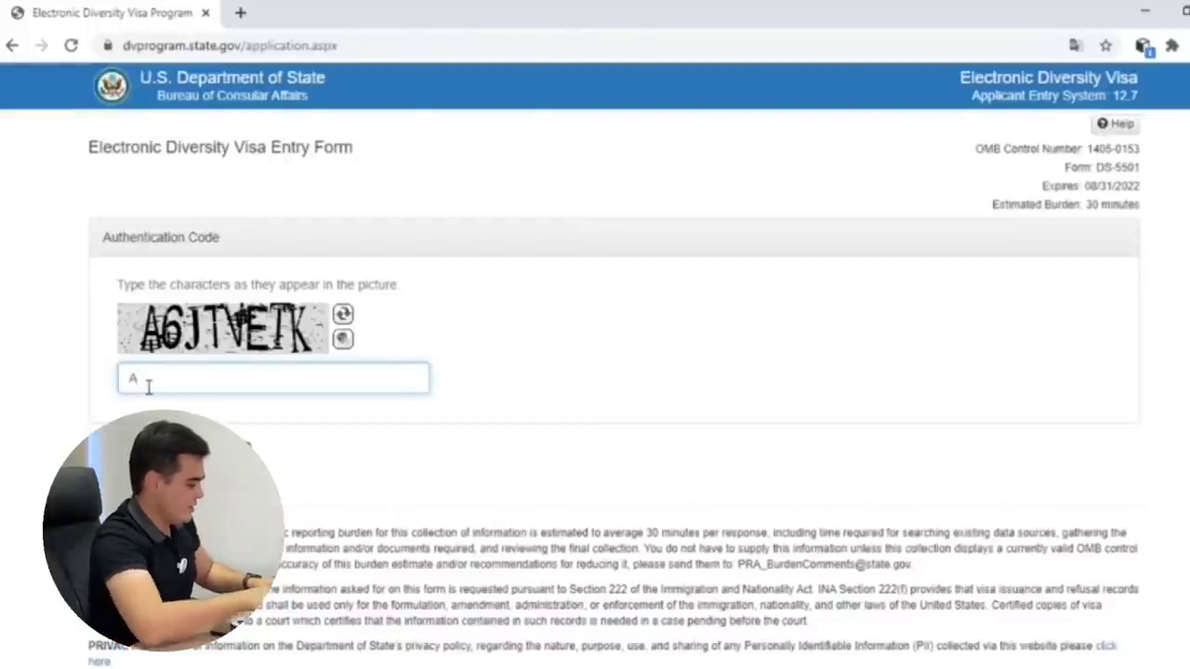
{"action": "type", "text": "6"}
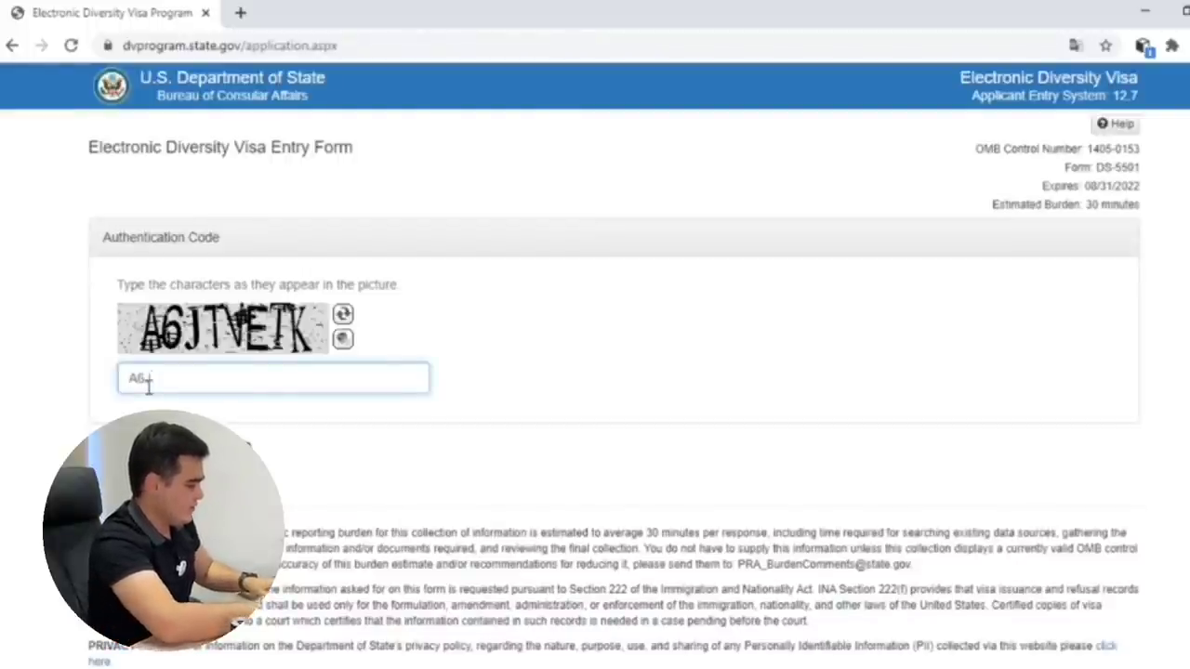
{"action": "type", "text": "JTV"}
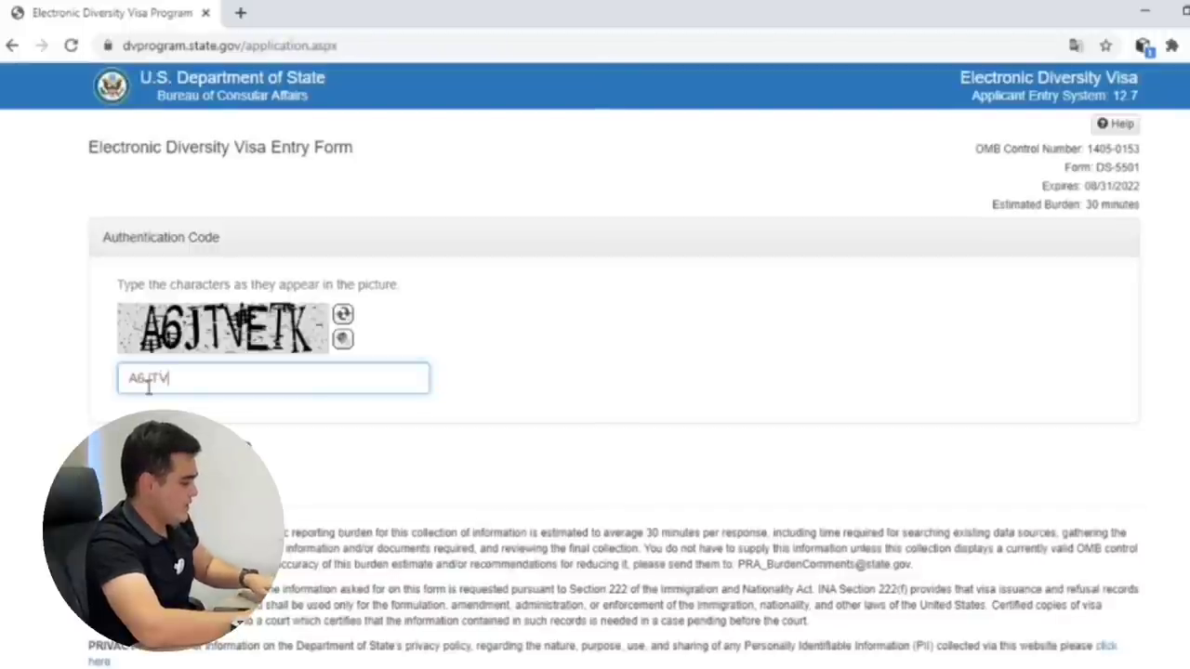
{"action": "type", "text": "ETK"}
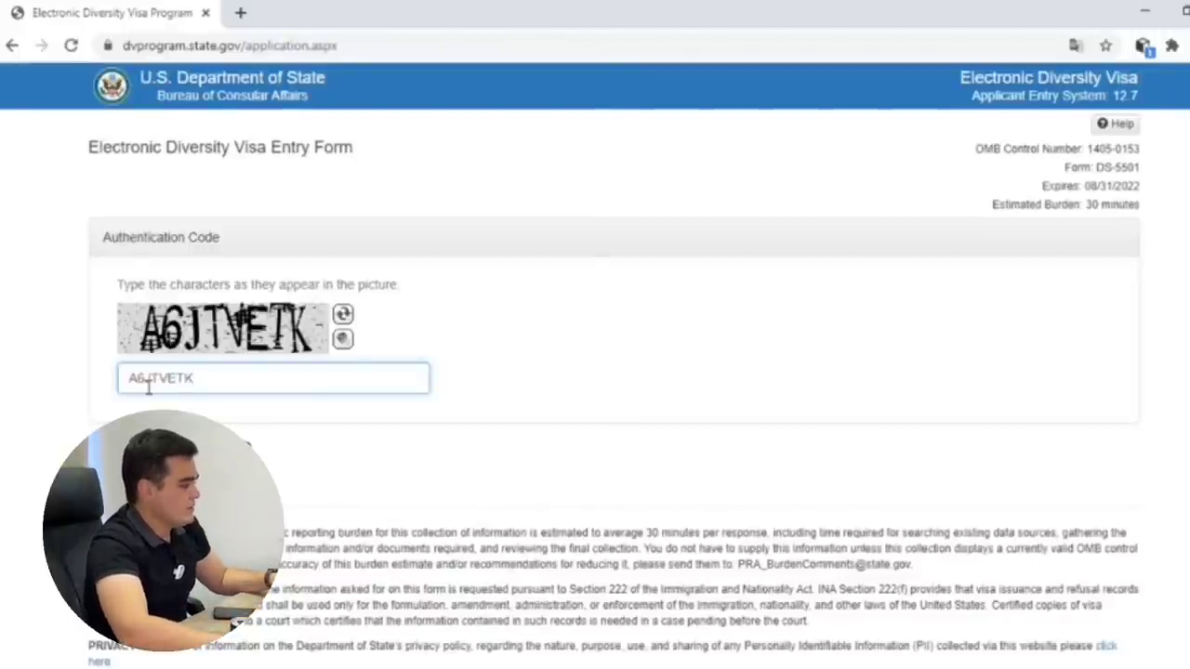
{"action": "key", "text": "Return"}
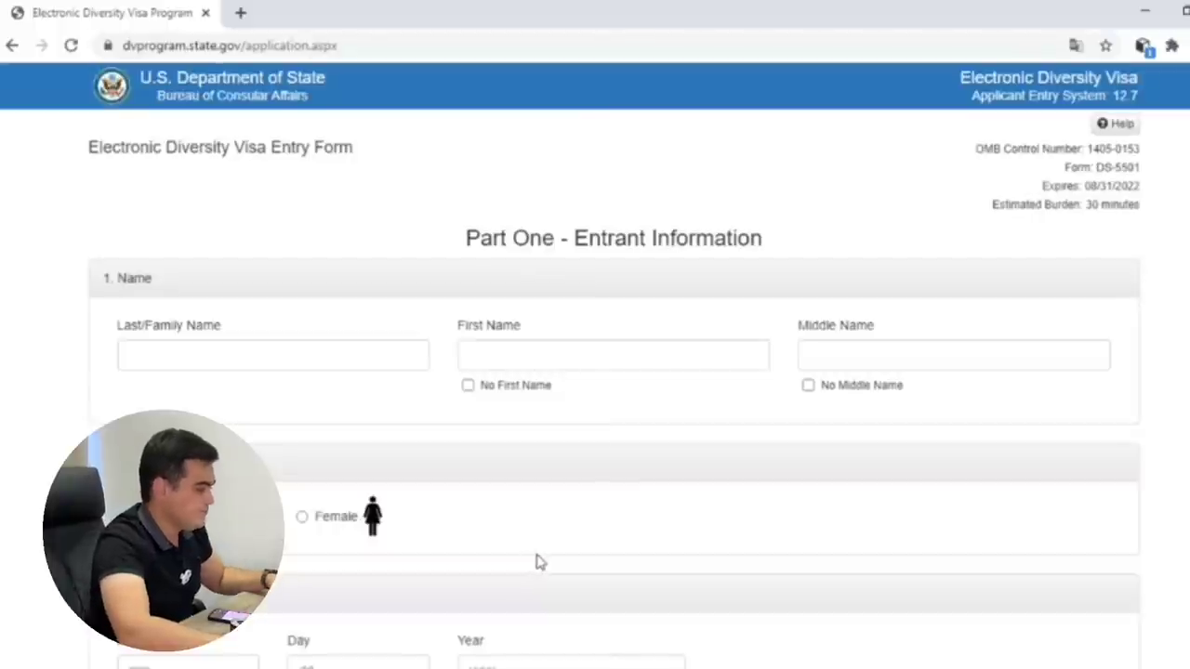
{"action": "scroll", "coordinate": [465, 399], "scroll_direction": "down", "scroll_amount": 3}
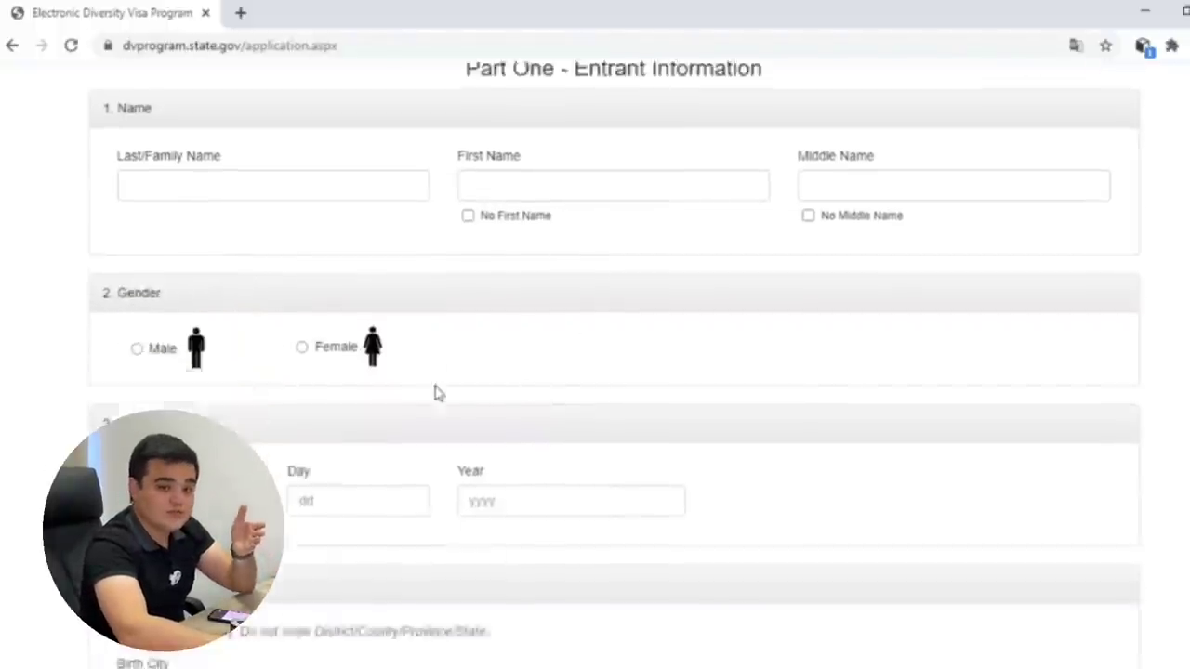
{"action": "scroll", "coordinate": [438, 388], "scroll_direction": "up", "scroll_amount": 2}
{"action": "scroll", "coordinate": [446, 390], "scroll_direction": "down", "scroll_amount": 7}
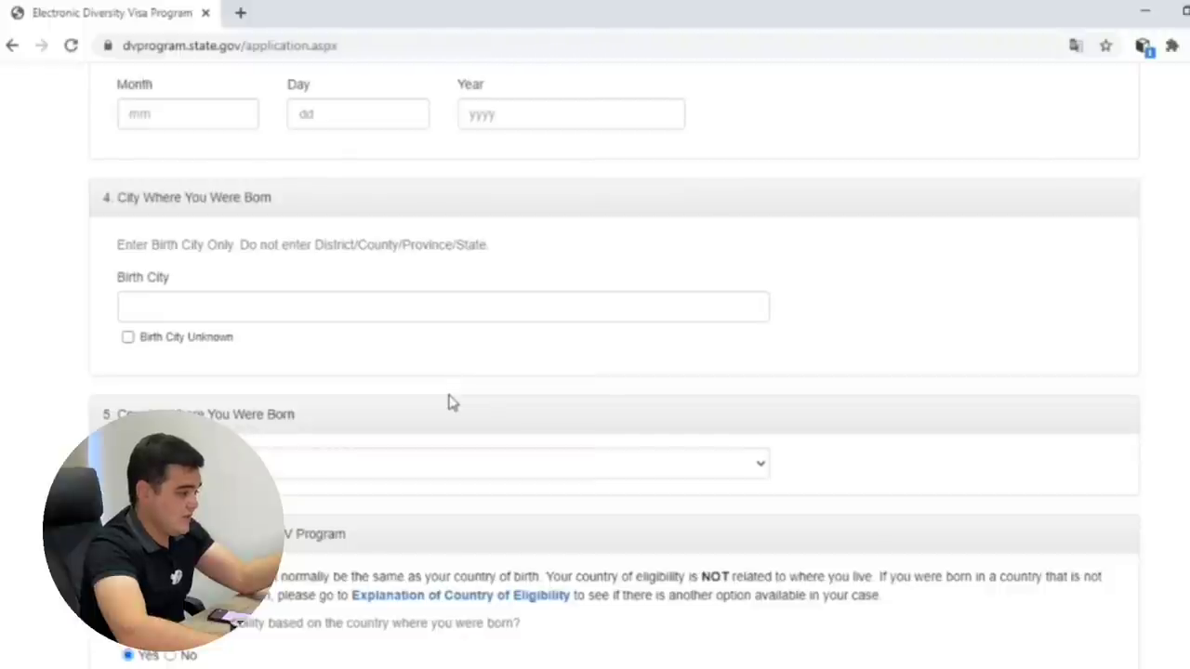
{"action": "scroll", "coordinate": [456, 412], "scroll_direction": "down", "scroll_amount": 9}
{"action": "scroll", "coordinate": [469, 439], "scroll_direction": "down", "scroll_amount": 20}
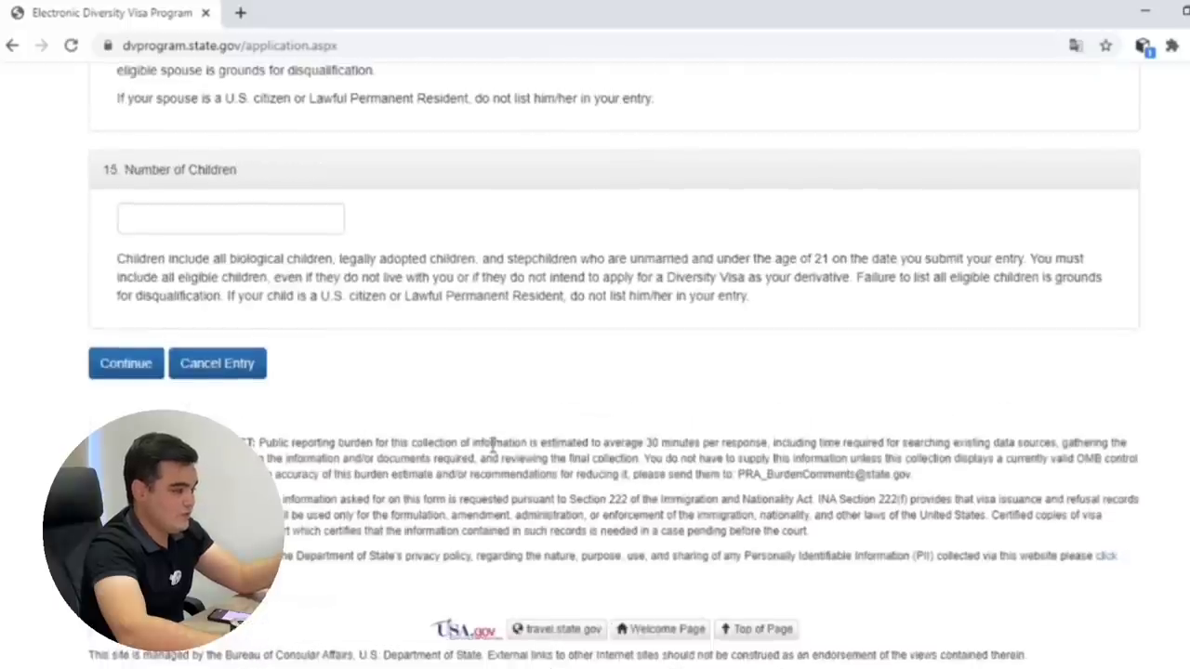
{"action": "scroll", "coordinate": [493, 444], "scroll_direction": "up", "scroll_amount": 15}
{"action": "scroll", "coordinate": [492, 444], "scroll_direction": "up", "scroll_amount": 12}
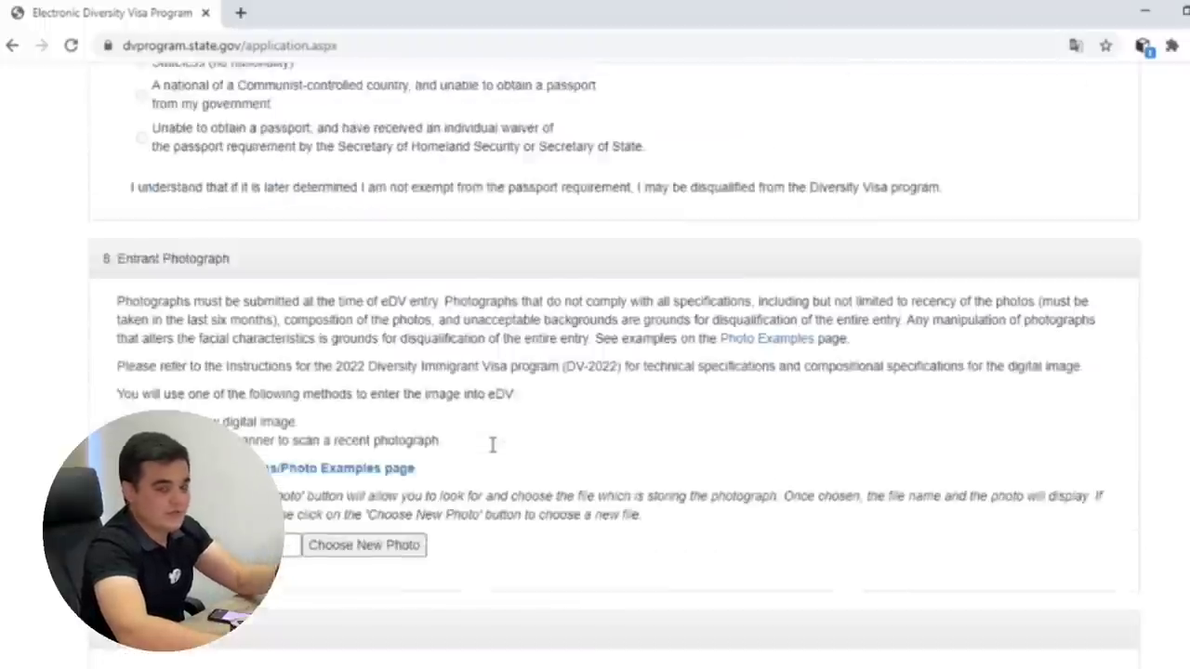
{"action": "scroll", "coordinate": [493, 453], "scroll_direction": "up", "scroll_amount": 10}
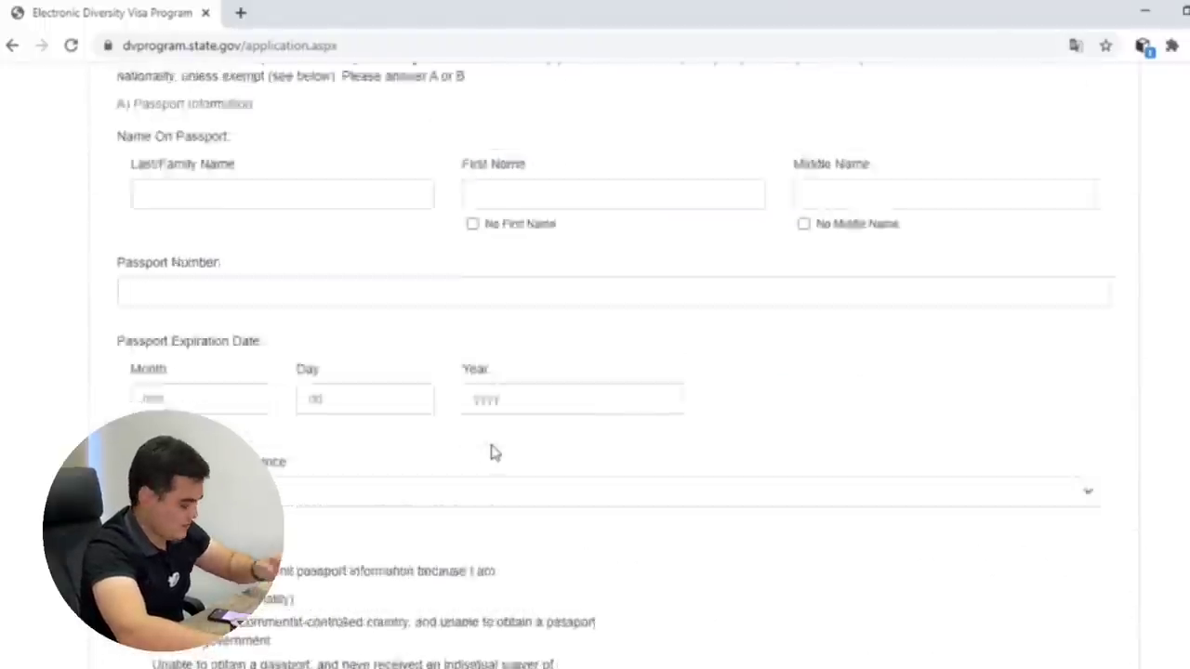
{"action": "scroll", "coordinate": [493, 453], "scroll_direction": "up", "scroll_amount": 5}
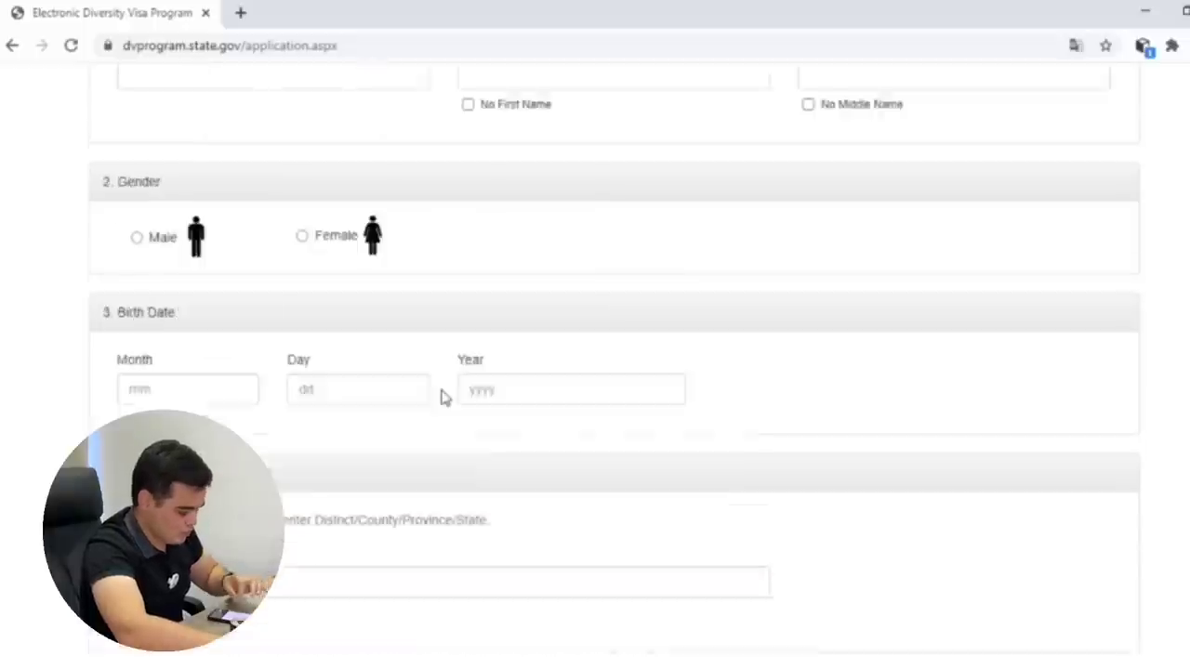
{"action": "left_click", "coordinate": [258, 354]}
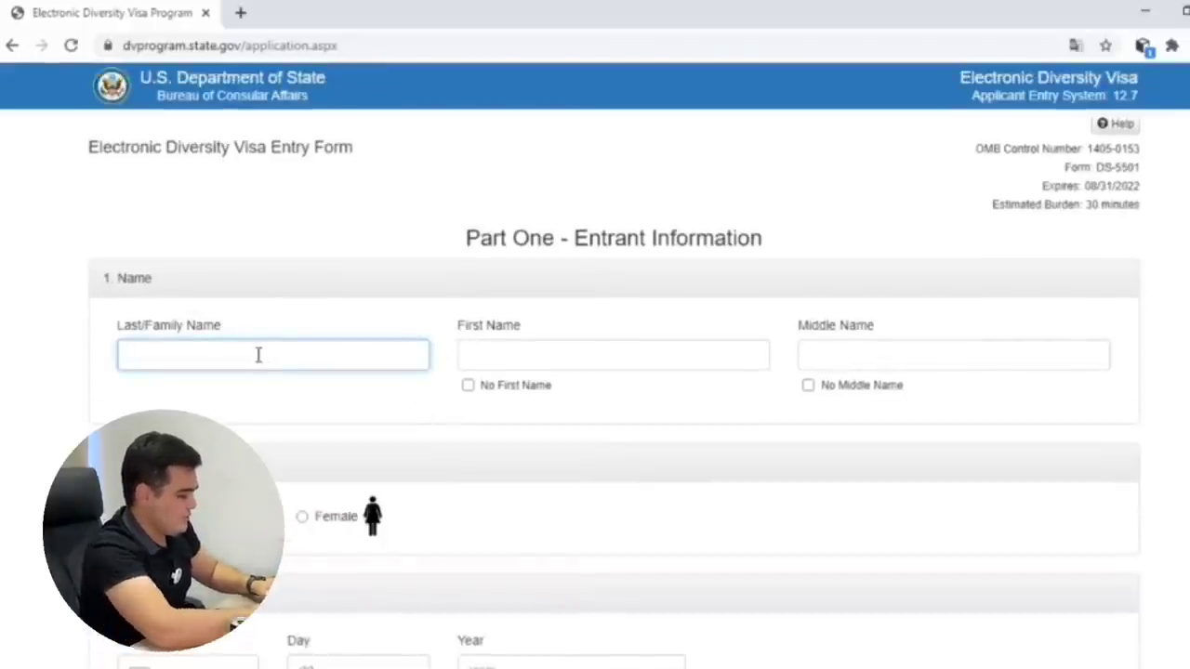
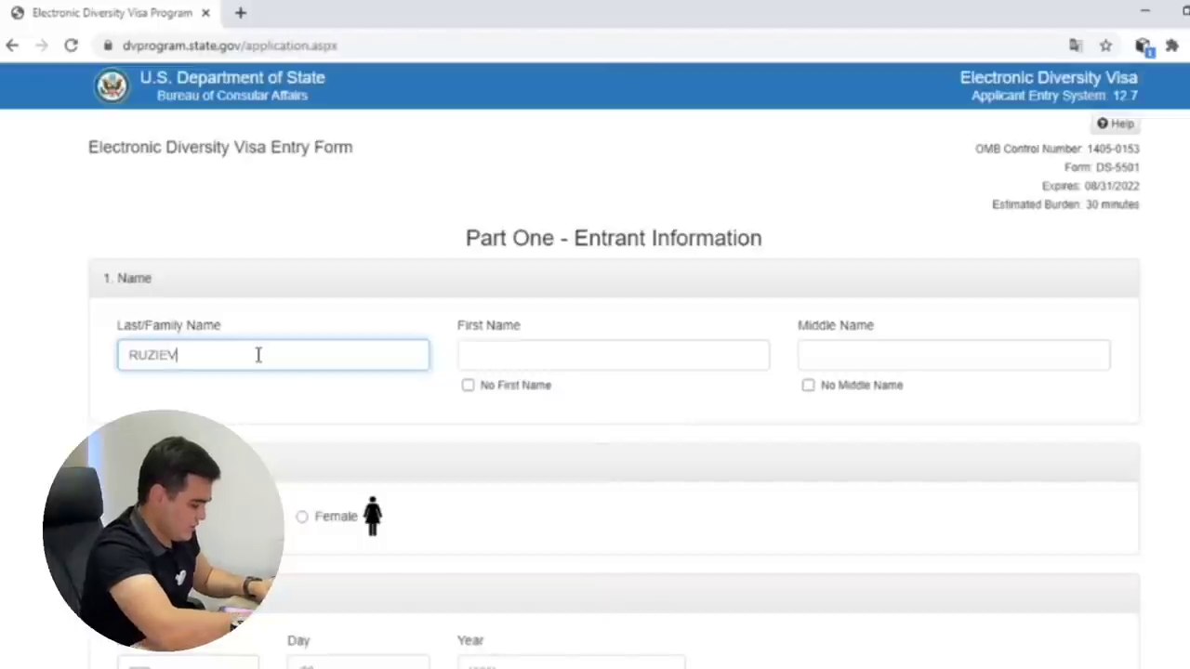
Enter the entrant's last name and first name.
{"action": "key", "text": "Tab"}
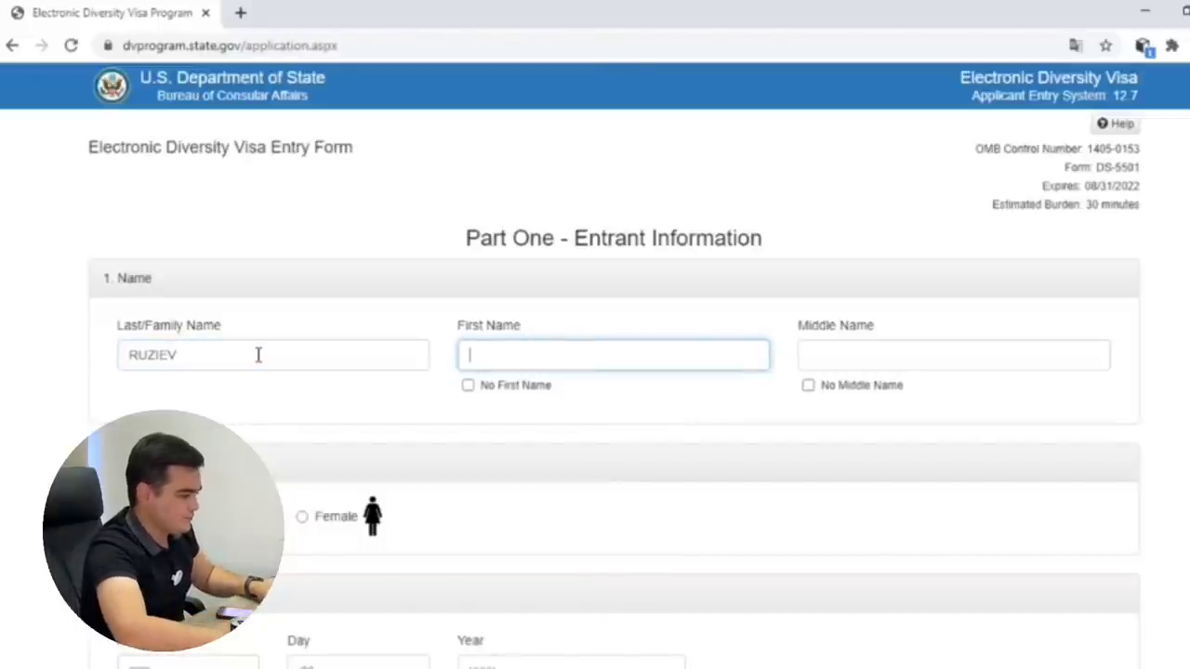
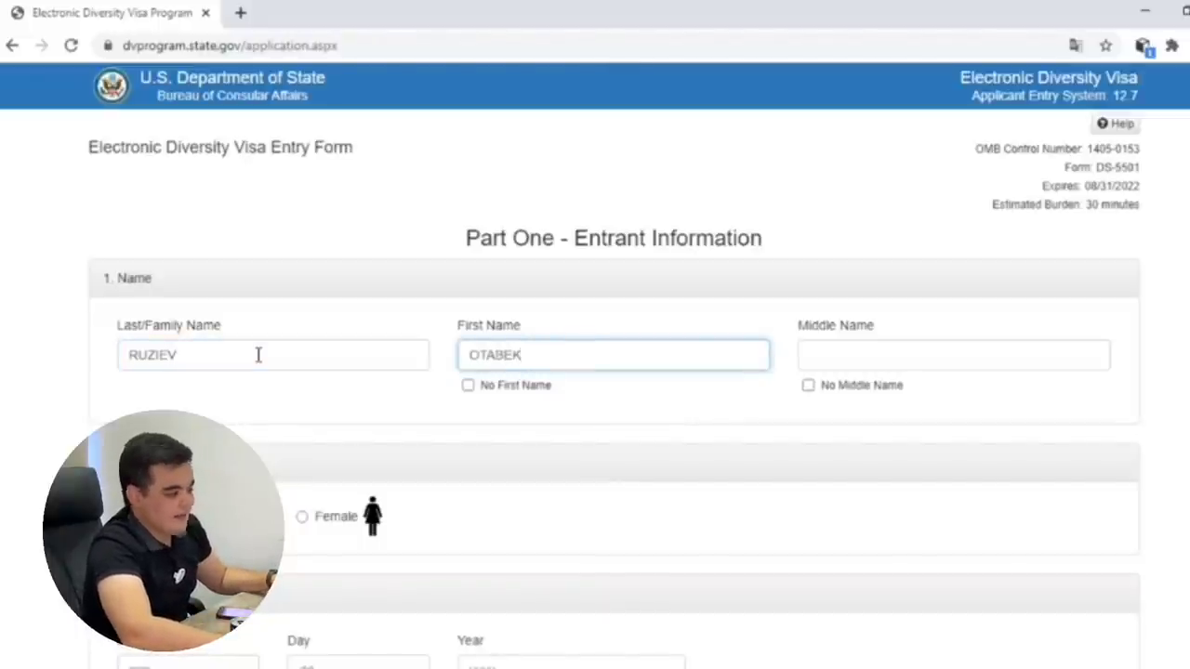
Leave the no-middle-name box unchecked and enter the entrant's middle name.
{"action": "left_click", "coordinate": [942, 370]}
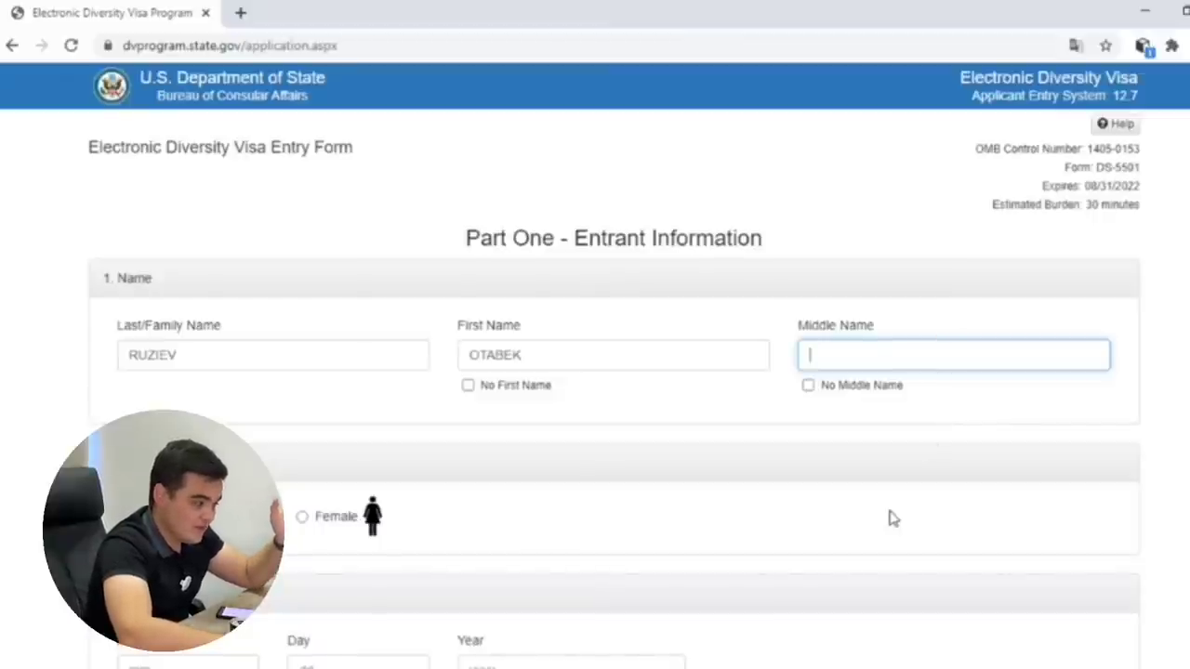
{"action": "left_click", "coordinate": [808, 385]}
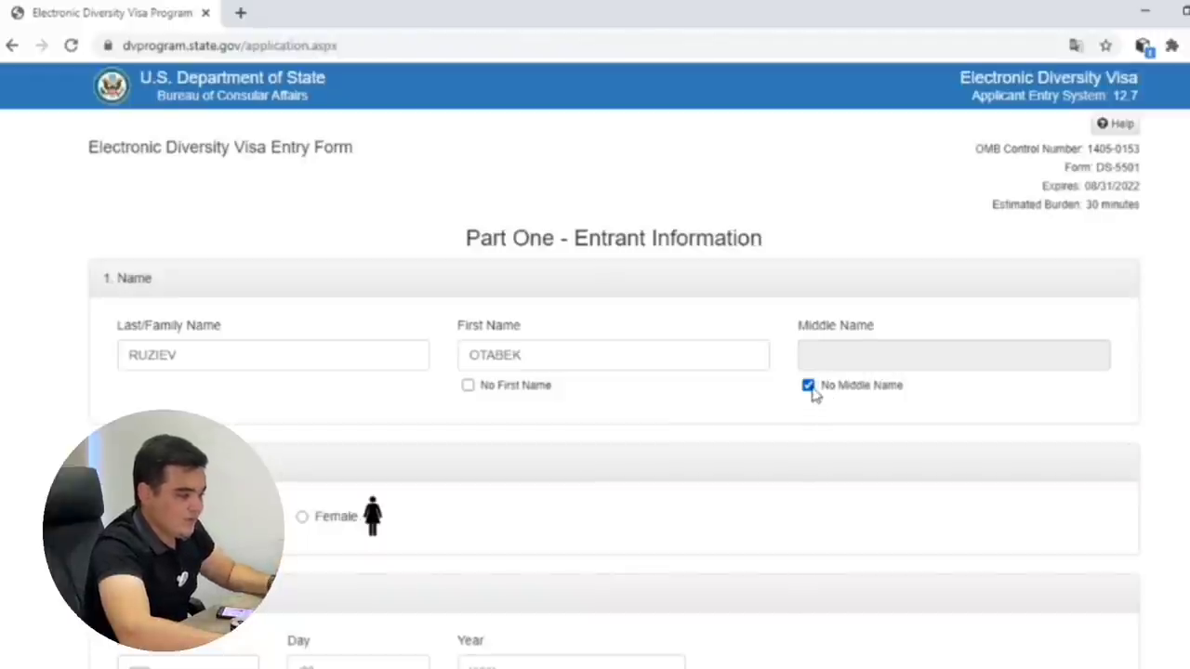
{"action": "left_click", "coordinate": [816, 387]}
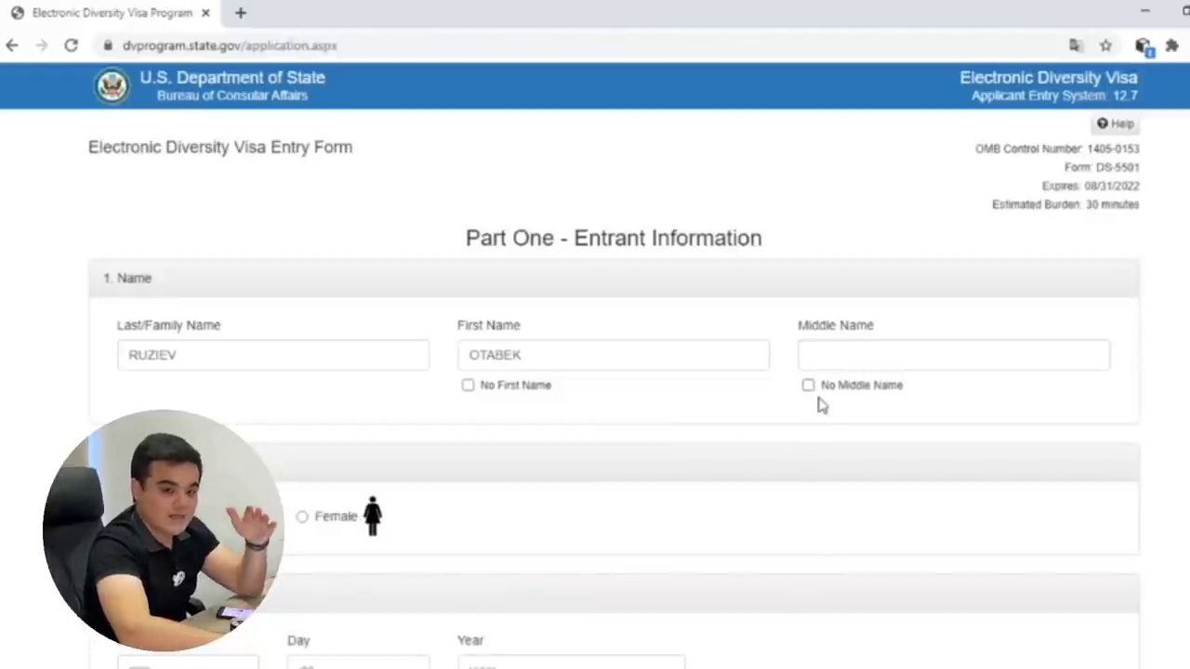
{"action": "left_click", "coordinate": [833, 358]}
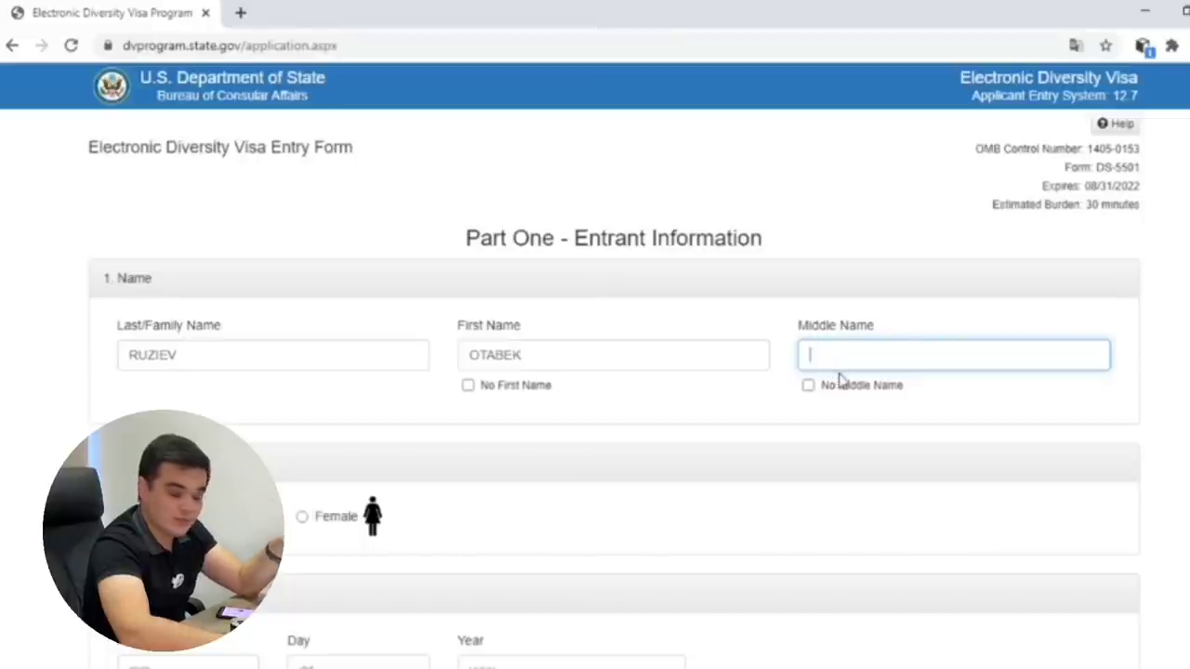
{"action": "left_click", "coordinate": [822, 391]}
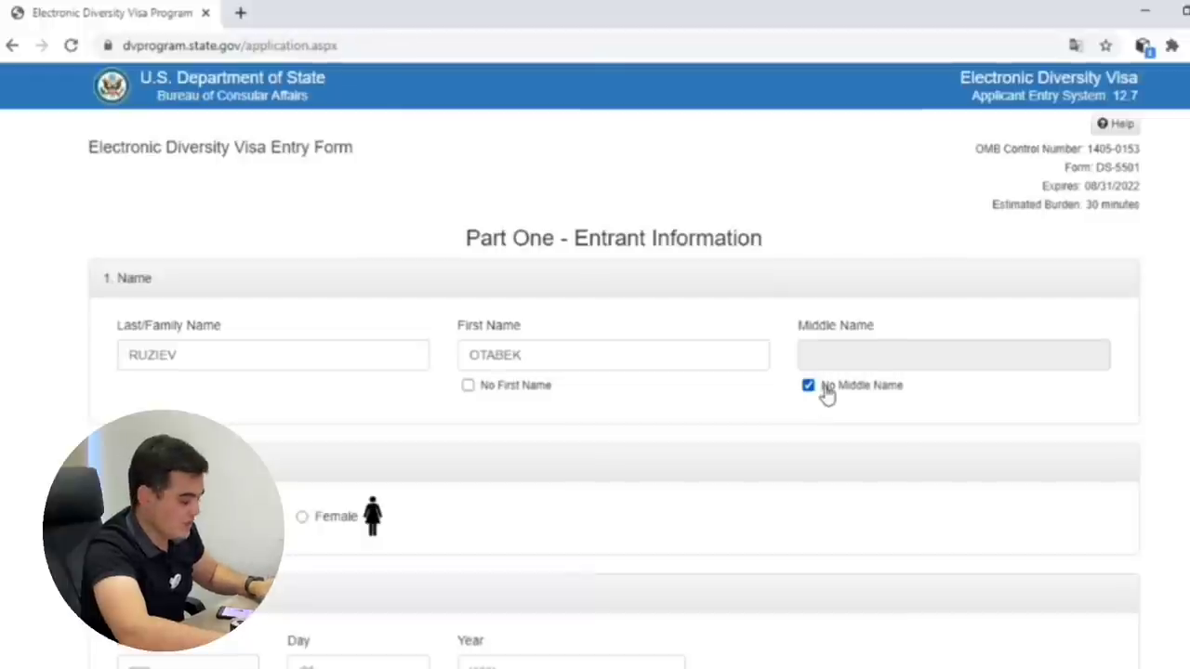
{"action": "left_click", "coordinate": [823, 392]}
{"action": "left_click", "coordinate": [830, 360]}
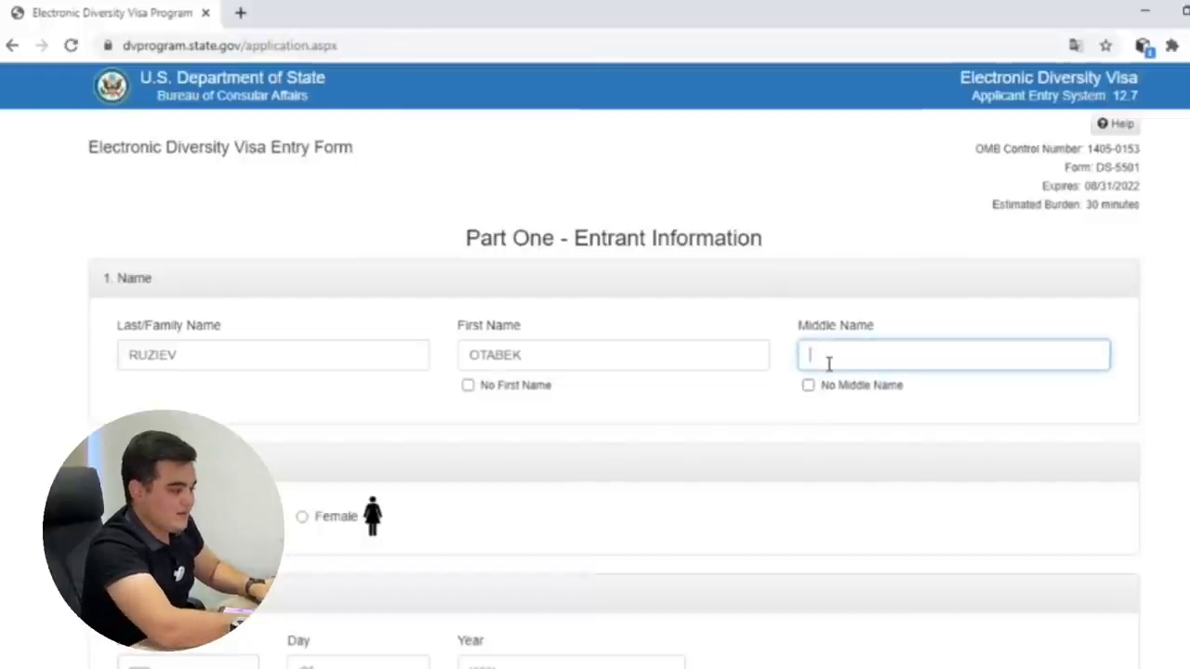
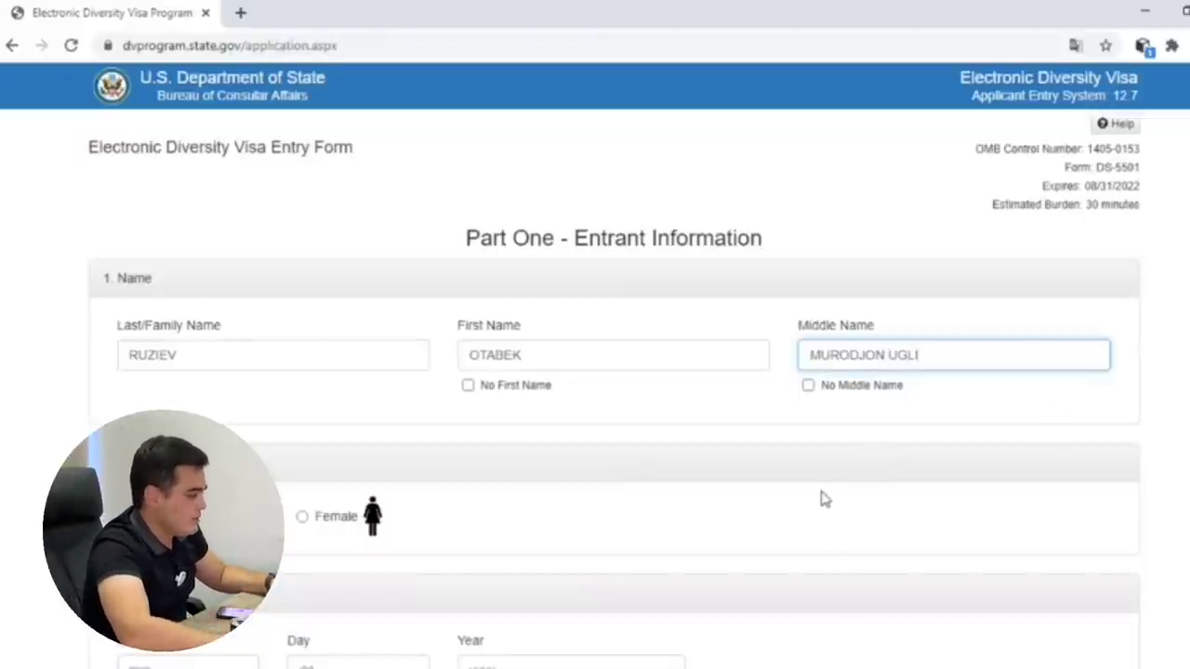
{"action": "scroll", "coordinate": [465, 455], "scroll_direction": "down", "scroll_amount": 2}
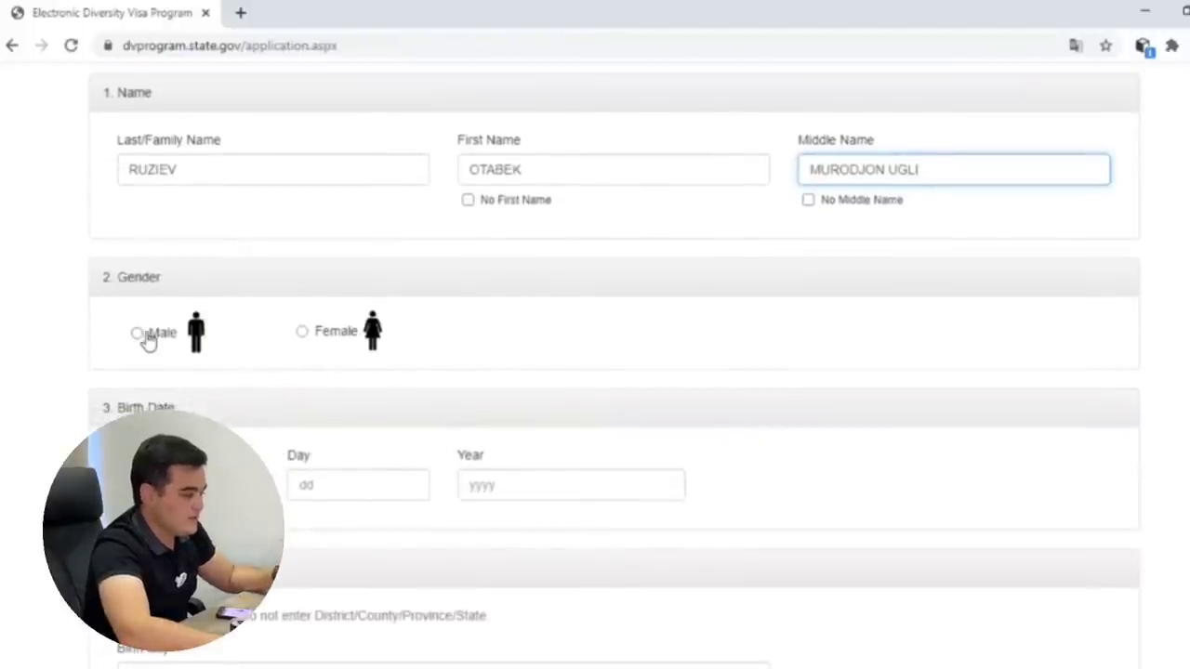
{"action": "left_click", "coordinate": [139, 335]}
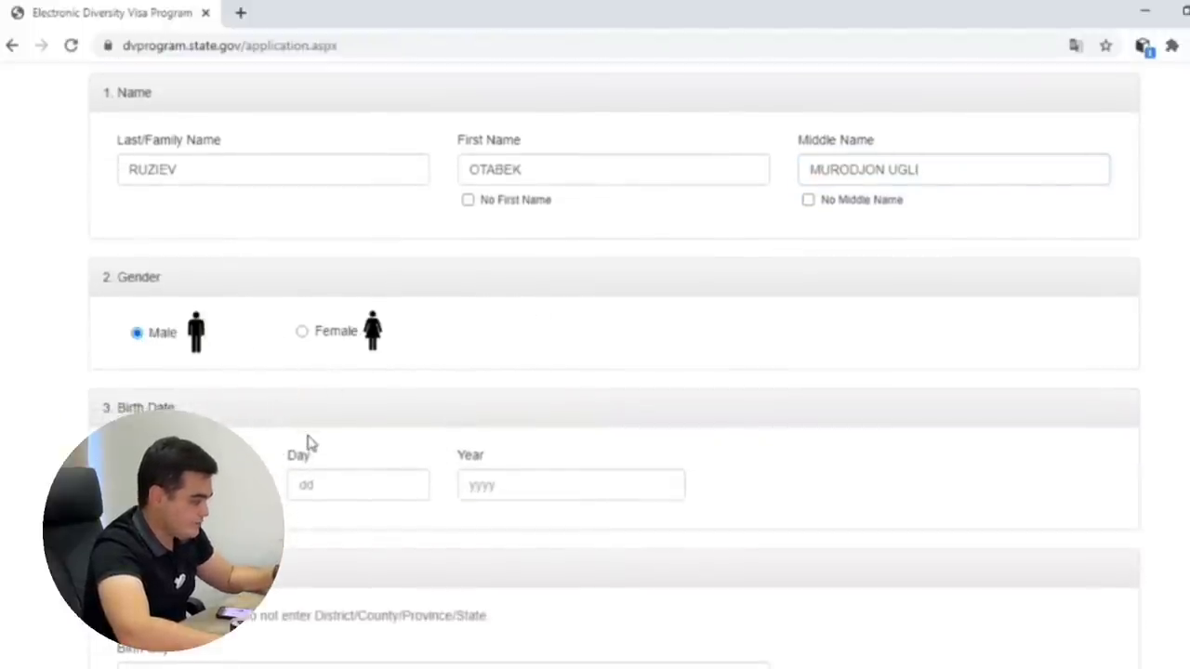
{"action": "scroll", "coordinate": [310, 445], "scroll_direction": "down", "scroll_amount": 1}
{"action": "left_click", "coordinate": [200, 392]}
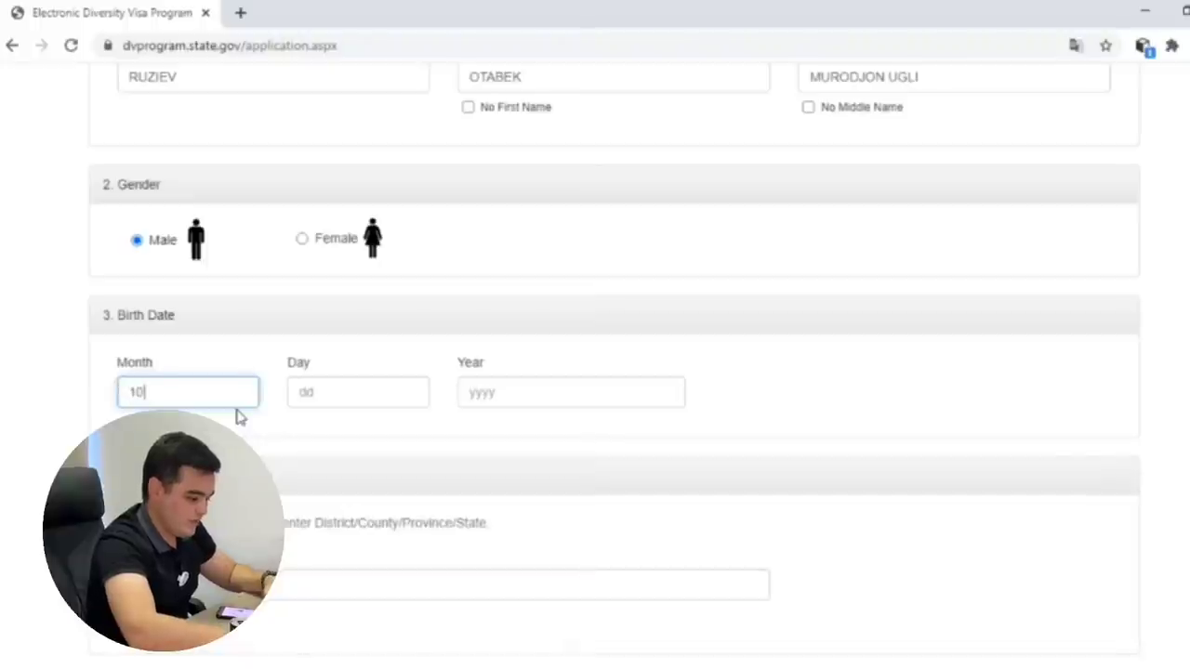
{"action": "left_click", "coordinate": [367, 393]}
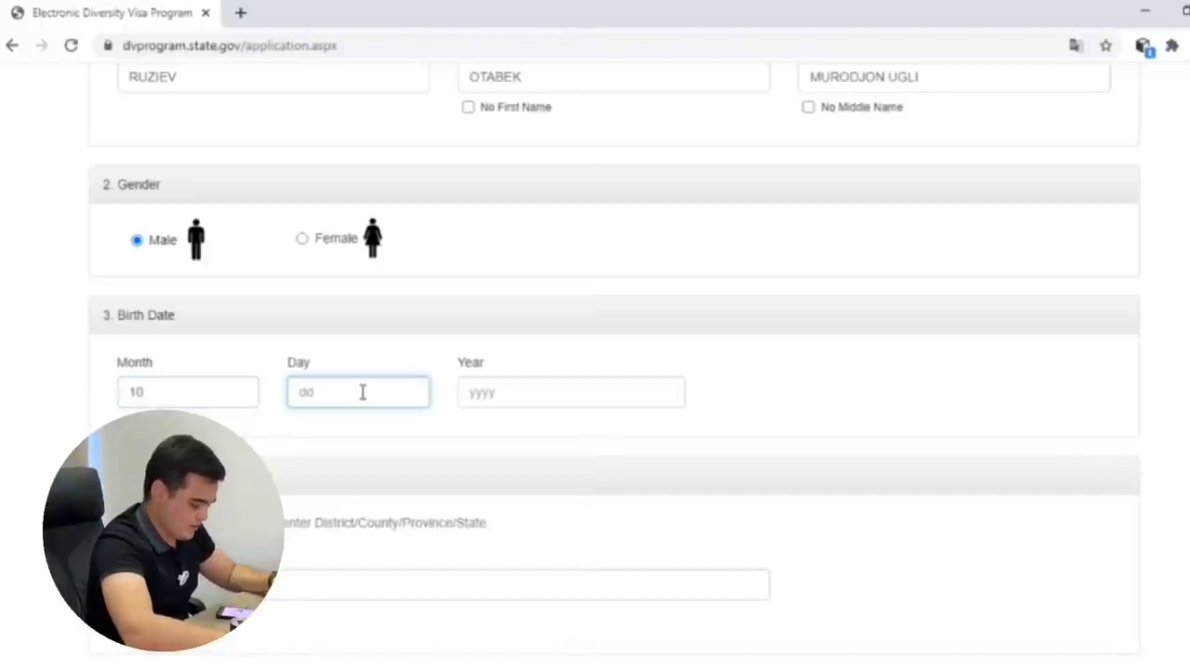
{"action": "type", "text": "17"}
{"action": "left_click", "coordinate": [563, 388]}
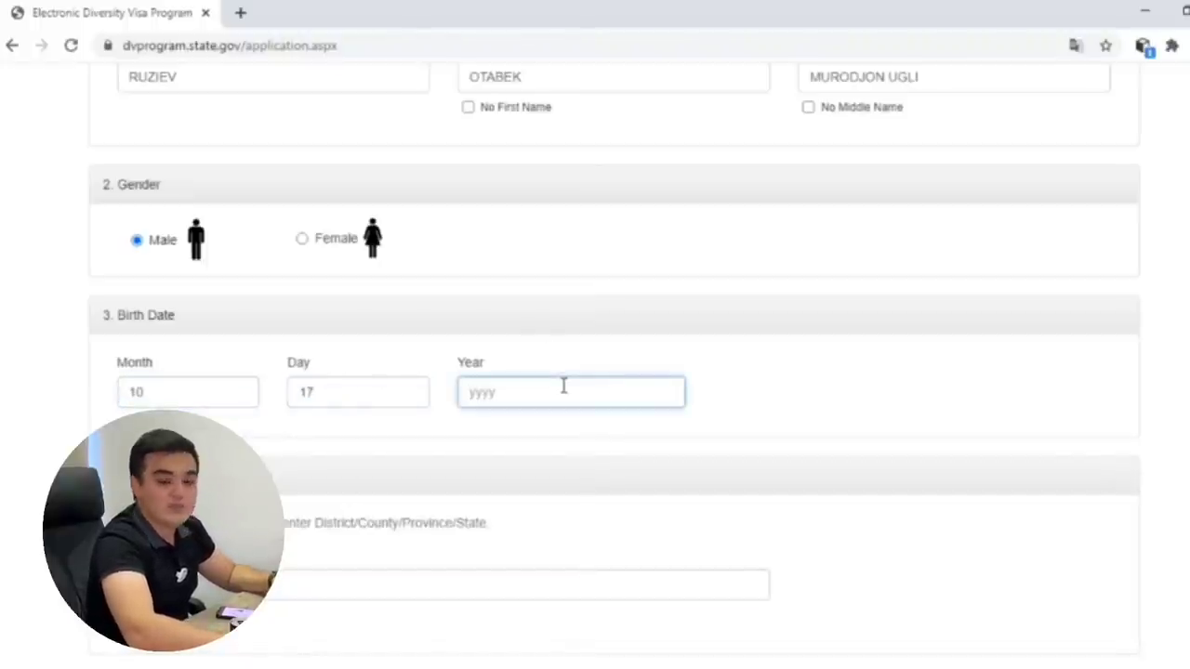
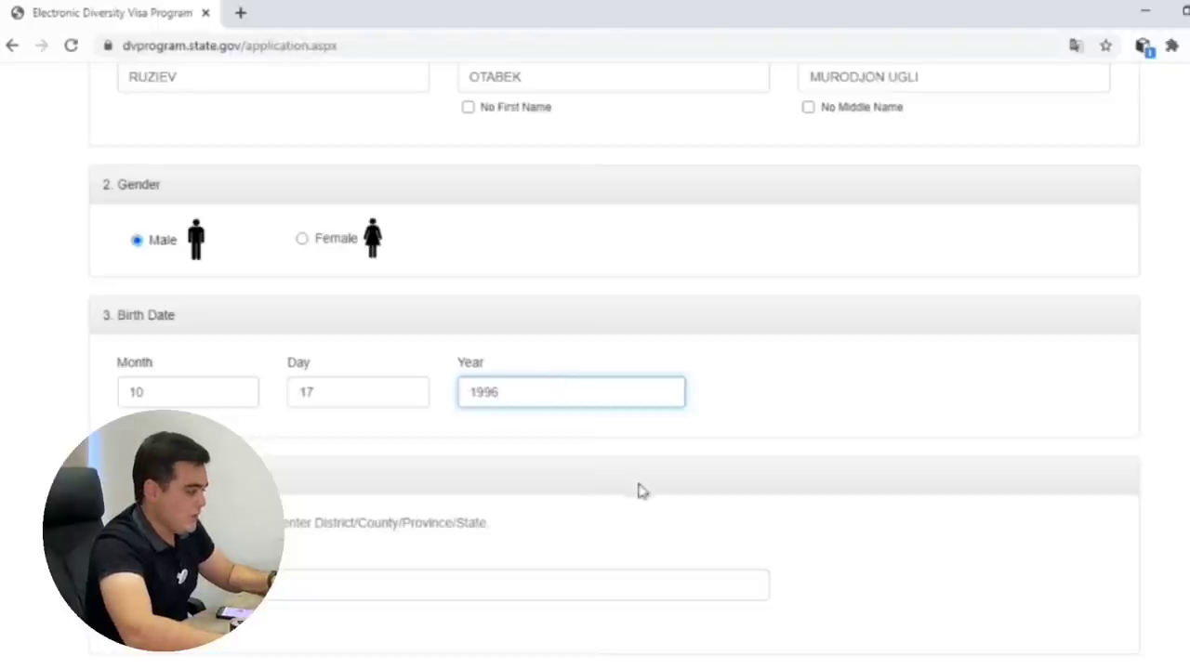
{"action": "scroll", "coordinate": [489, 558], "scroll_direction": "down", "scroll_amount": 1}
Paste the entrant's birth city into the City of Birth field.
{"action": "key", "text": "Tab"}
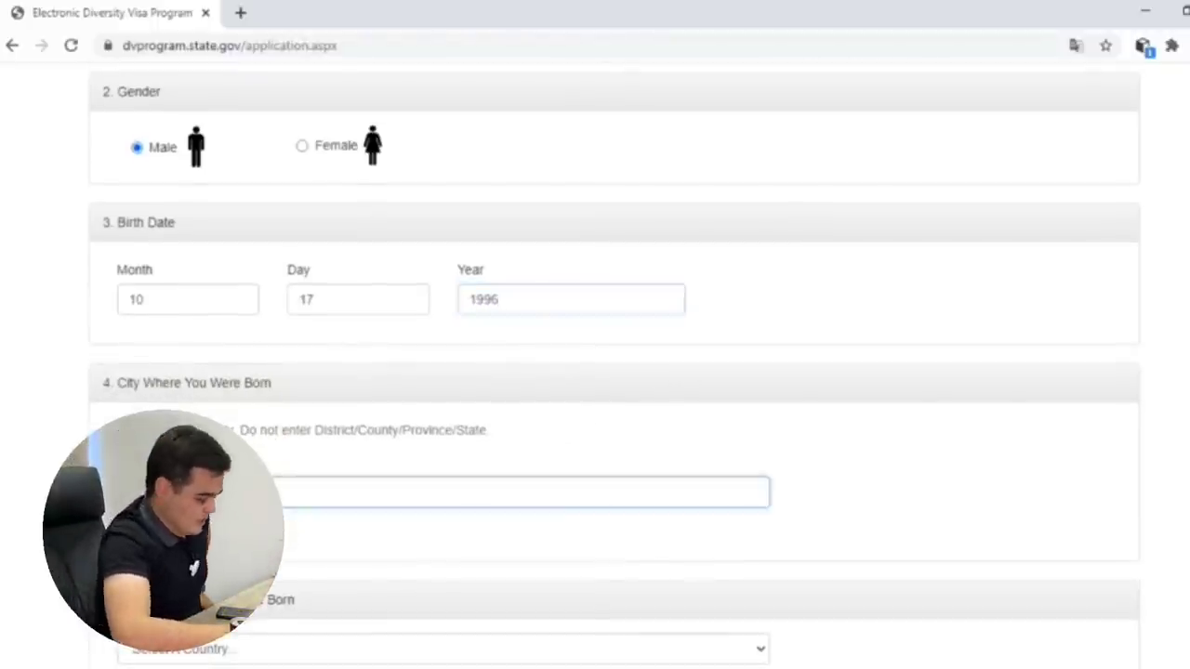
{"action": "left_click", "coordinate": [559, 462]}
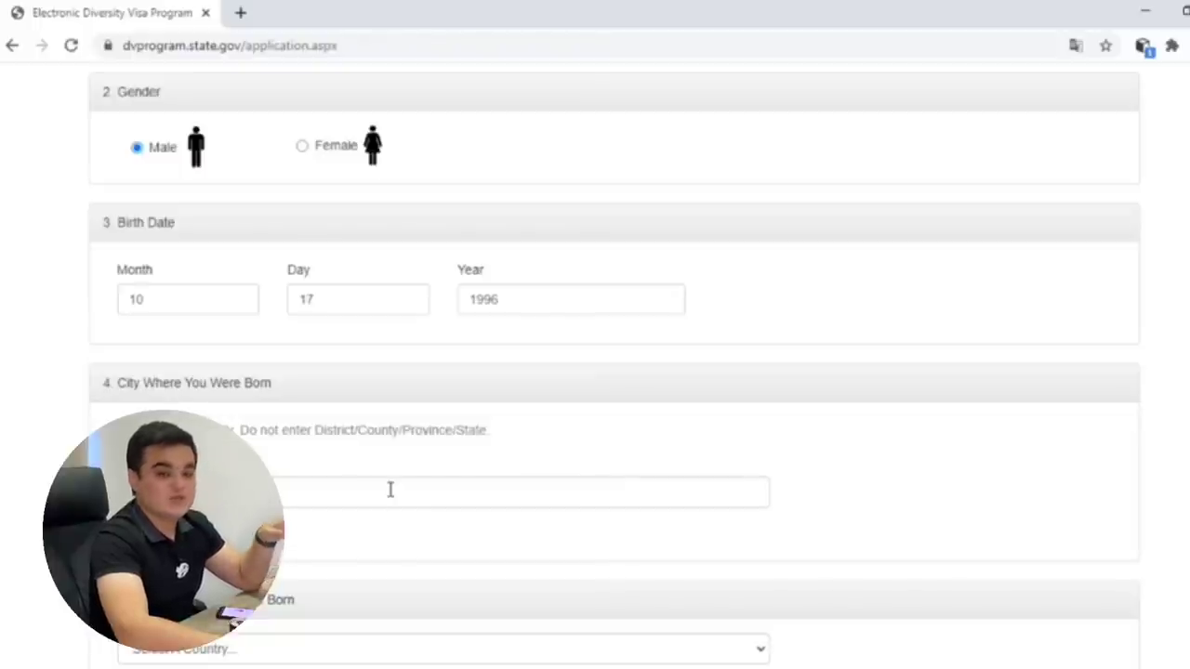
{"action": "left_click", "coordinate": [390, 489]}
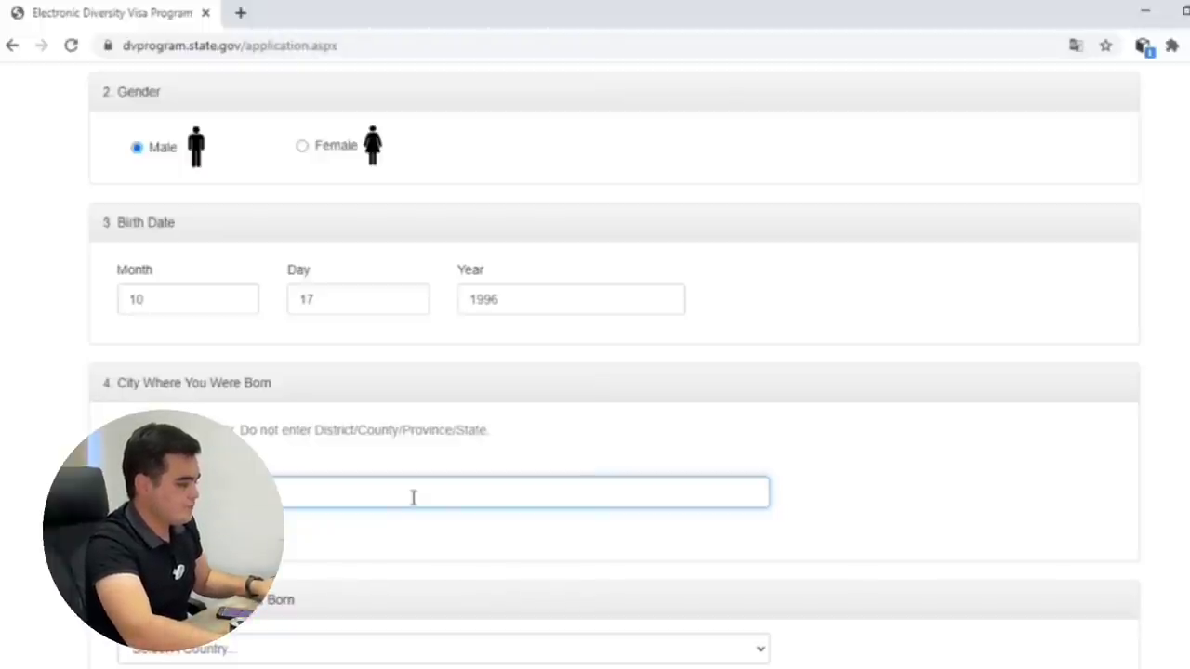
{"action": "scroll", "coordinate": [428, 526], "scroll_direction": "down", "scroll_amount": 2}
{"action": "type", "text": "MIRZO ULUGBEK"}
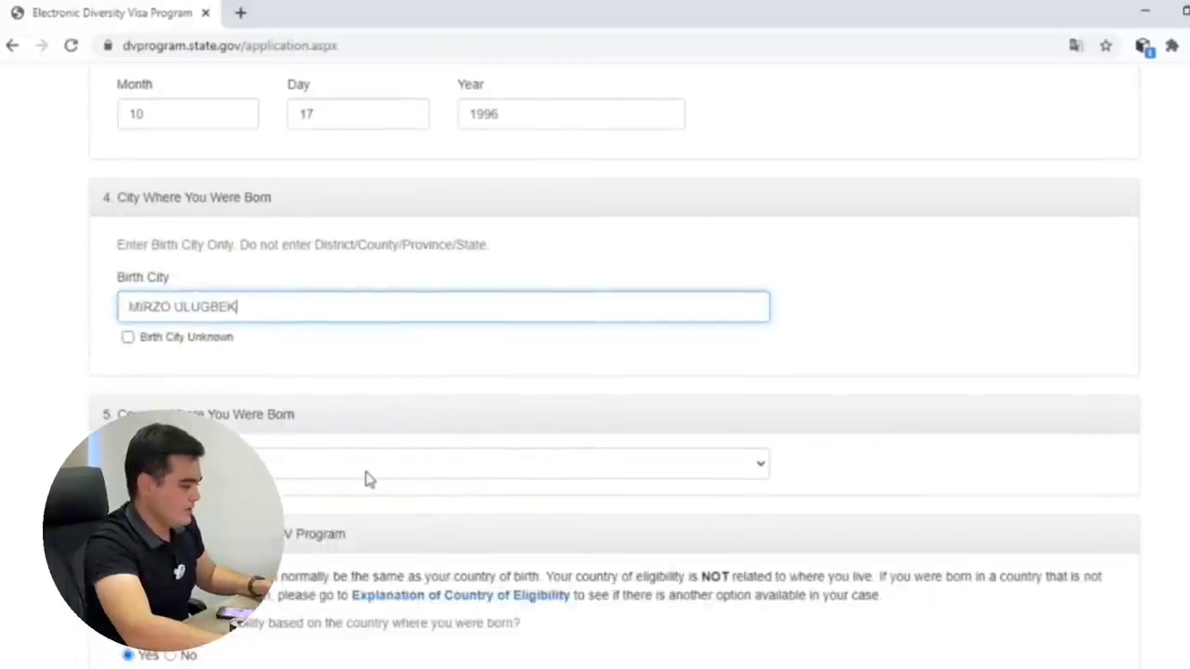
Choose Uzbekistan as the country of birth.
{"action": "left_click", "coordinate": [365, 480]}
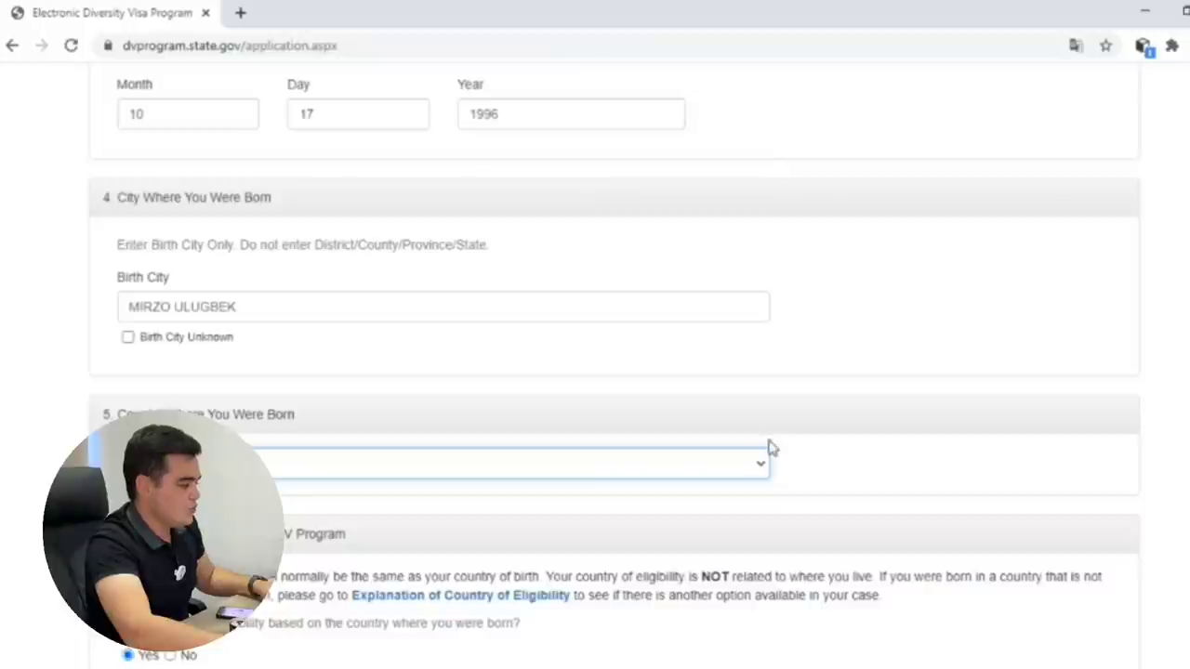
{"action": "type", "text": "uz"}
{"action": "scroll", "coordinate": [512, 577], "scroll_direction": "down", "scroll_amount": 1}
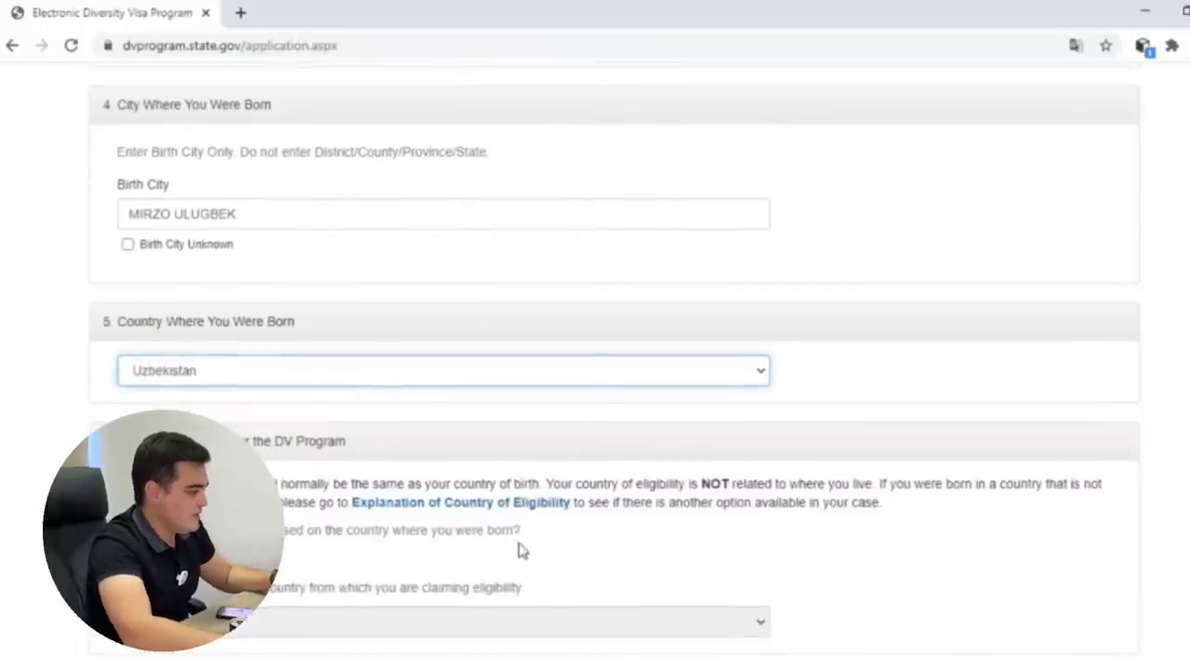
{"action": "scroll", "coordinate": [492, 548], "scroll_direction": "down", "scroll_amount": 1}
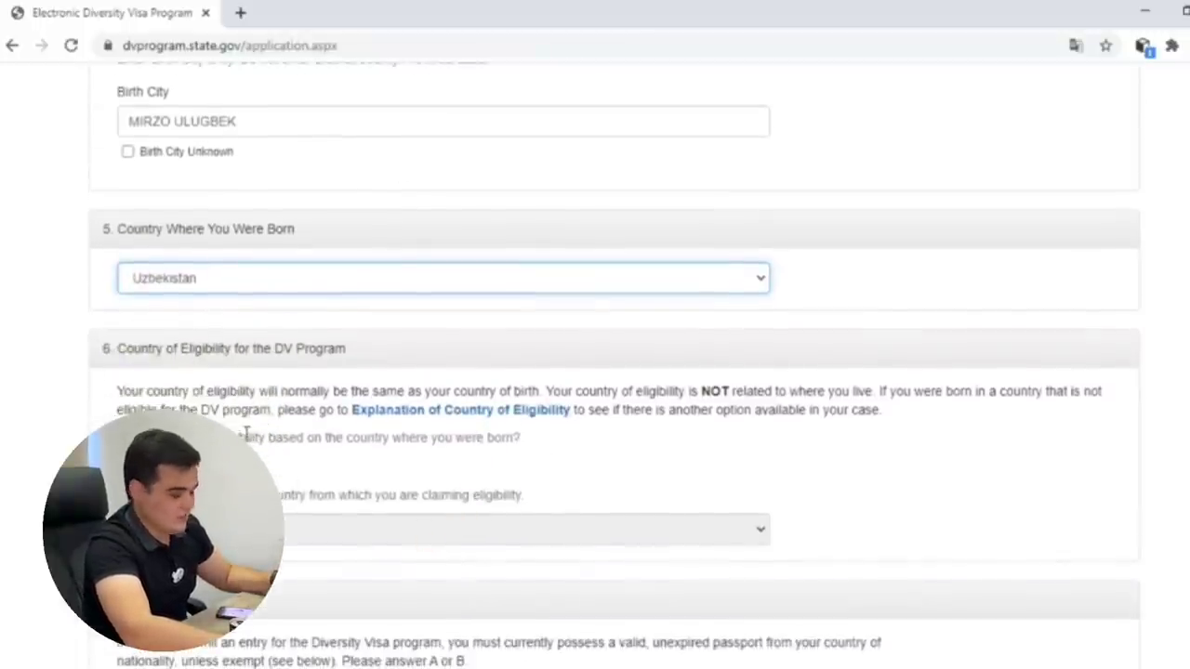
{"action": "scroll", "coordinate": [417, 418], "scroll_direction": "down", "scroll_amount": 2}
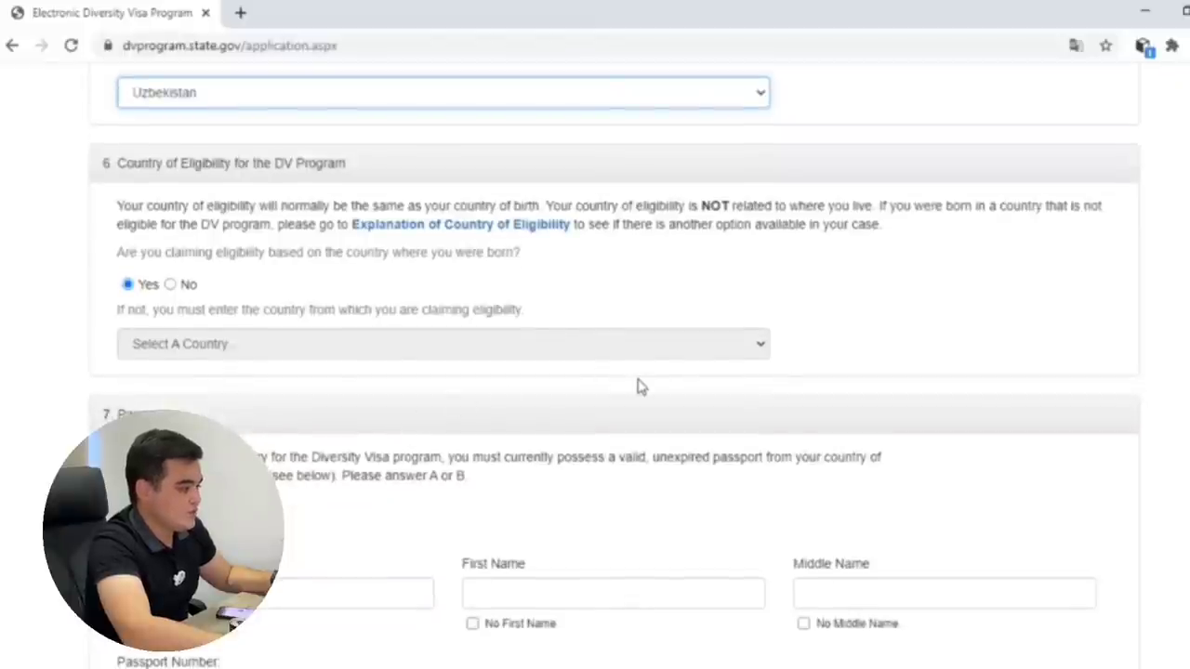
{"action": "scroll", "coordinate": [648, 380], "scroll_direction": "down", "scroll_amount": 2}
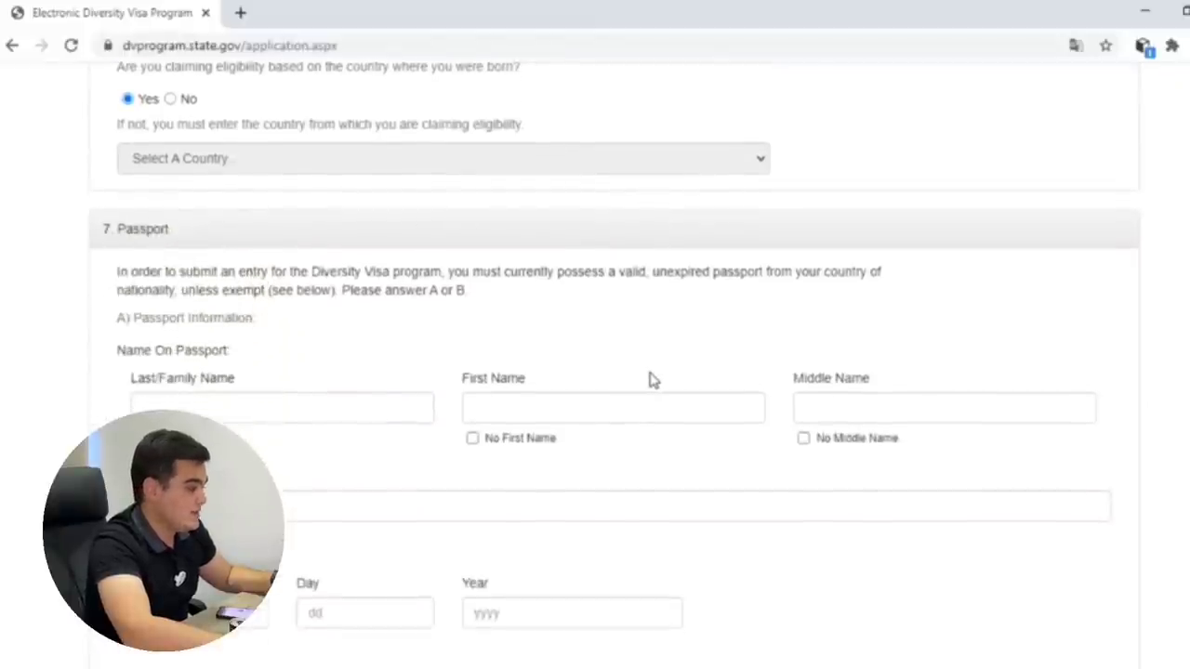
{"action": "scroll", "coordinate": [651, 380], "scroll_direction": "up", "scroll_amount": 2}
{"action": "scroll", "coordinate": [651, 380], "scroll_direction": "down", "scroll_amount": 2}
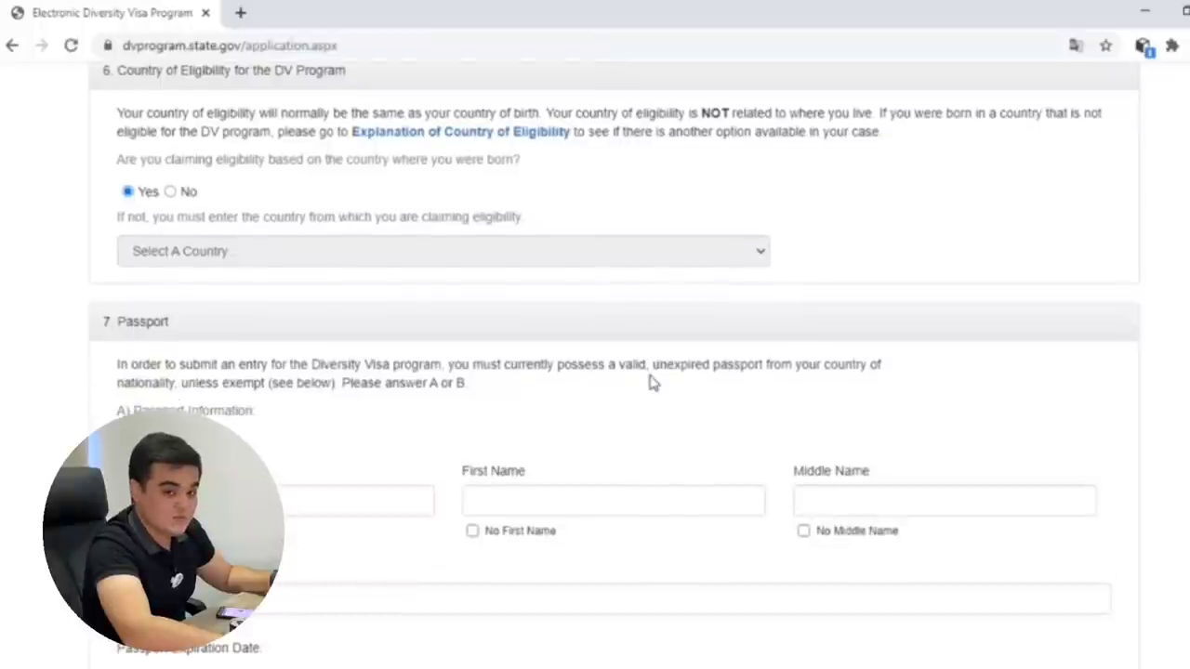
{"action": "scroll", "coordinate": [403, 363], "scroll_direction": "down", "scroll_amount": 2}
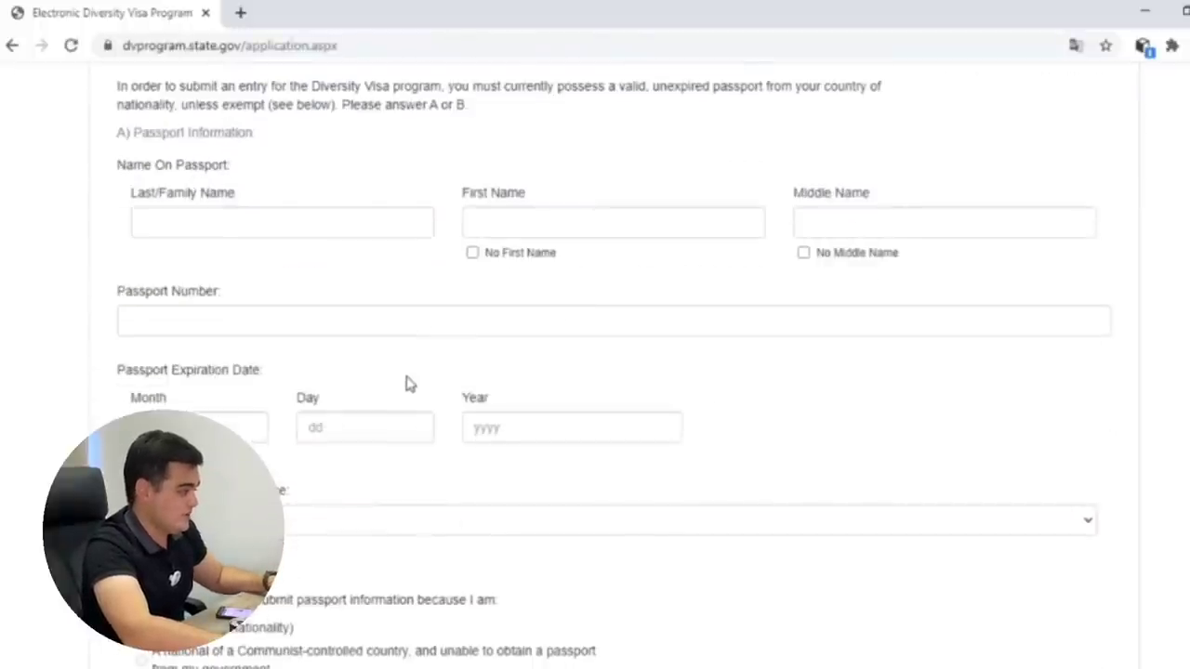
{"action": "scroll", "coordinate": [286, 228], "scroll_direction": "up", "scroll_amount": 3}
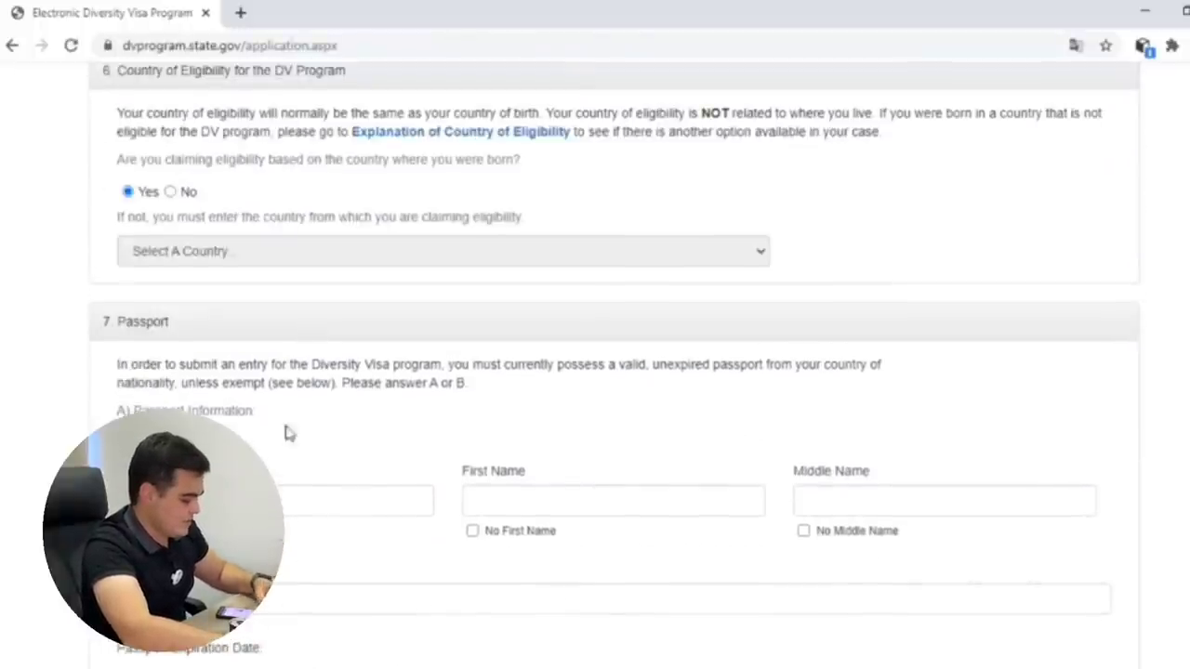
Copy the entrant's last name into the passport Last/Family Name field.
{"action": "scroll", "coordinate": [287, 433], "scroll_direction": "down", "scroll_amount": 1}
{"action": "left_click", "coordinate": [280, 412]}
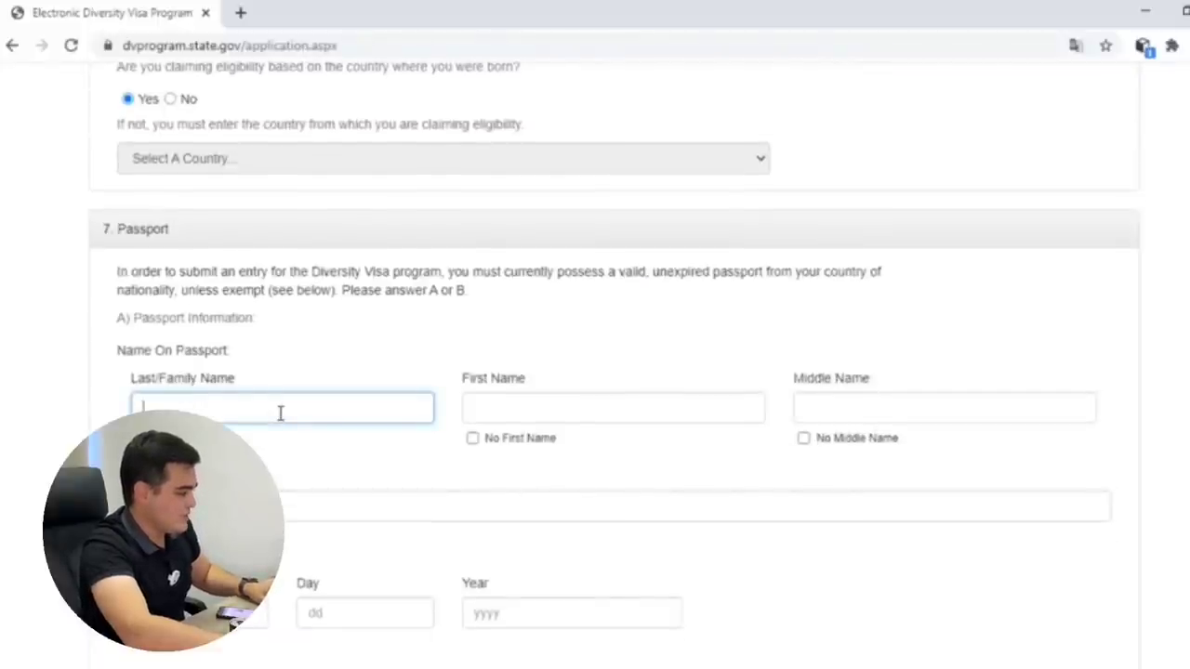
{"action": "scroll", "coordinate": [280, 412], "scroll_direction": "up", "scroll_amount": 15}
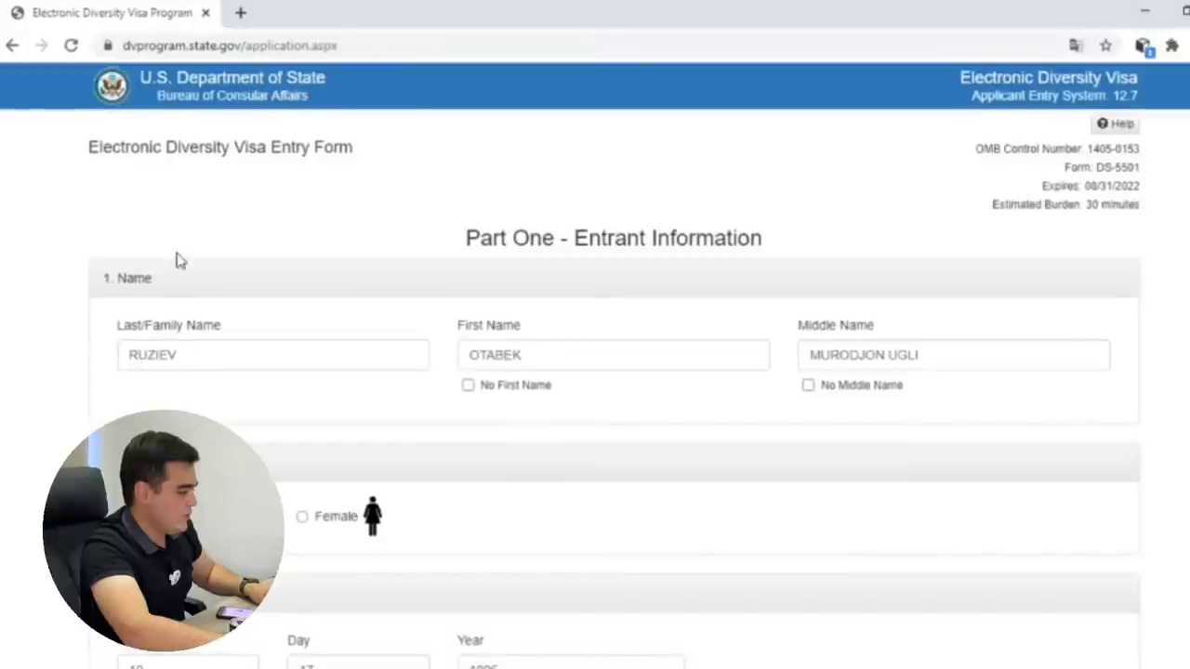
{"action": "double_click", "coordinate": [191, 359]}
{"action": "scroll", "coordinate": [343, 399], "scroll_direction": "down", "scroll_amount": 12}
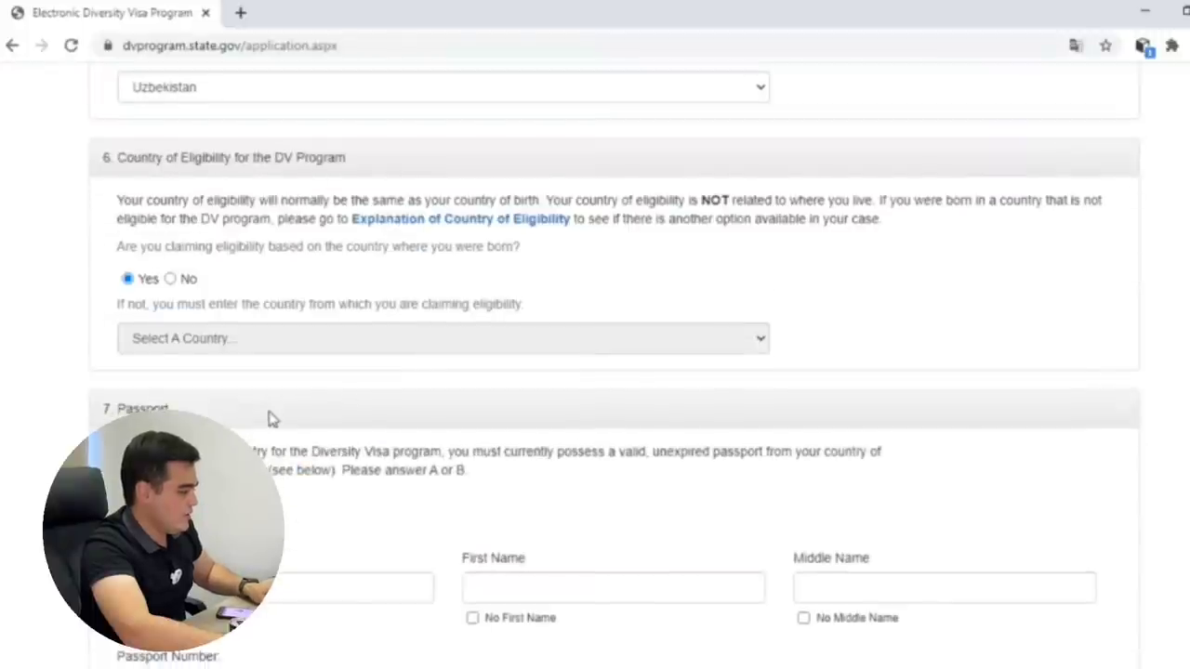
{"action": "scroll", "coordinate": [272, 418], "scroll_direction": "down", "scroll_amount": 1}
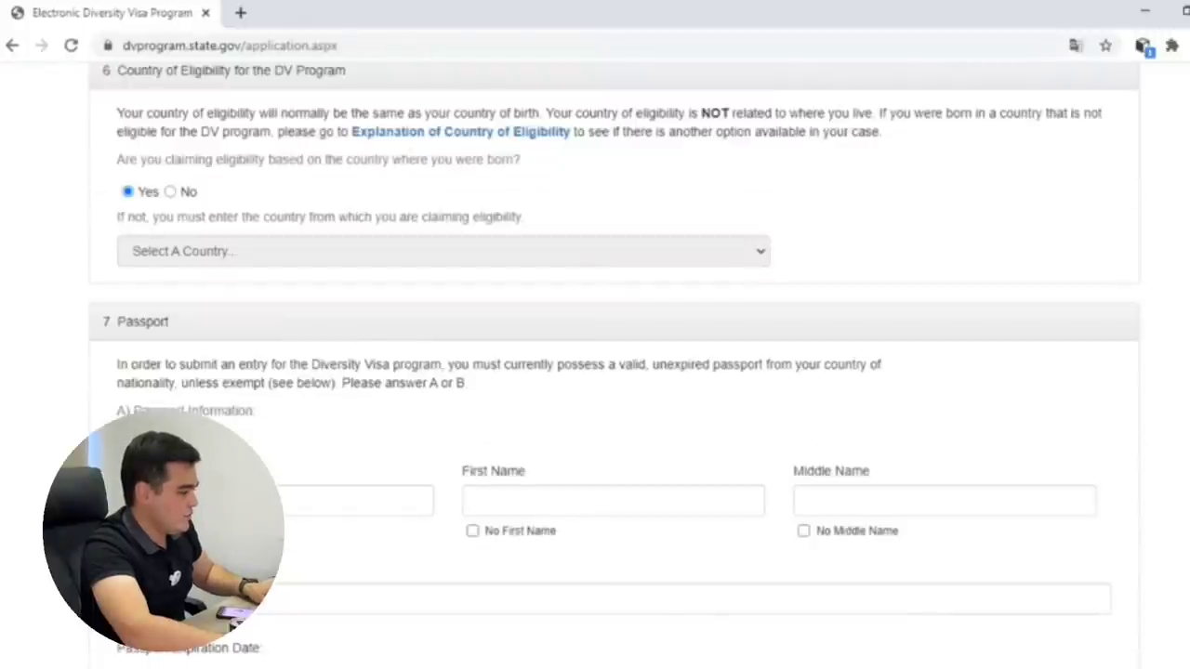
{"action": "left_click", "coordinate": [269, 500]}
{"action": "scroll", "coordinate": [502, 492], "scroll_direction": "up", "scroll_amount": 8}
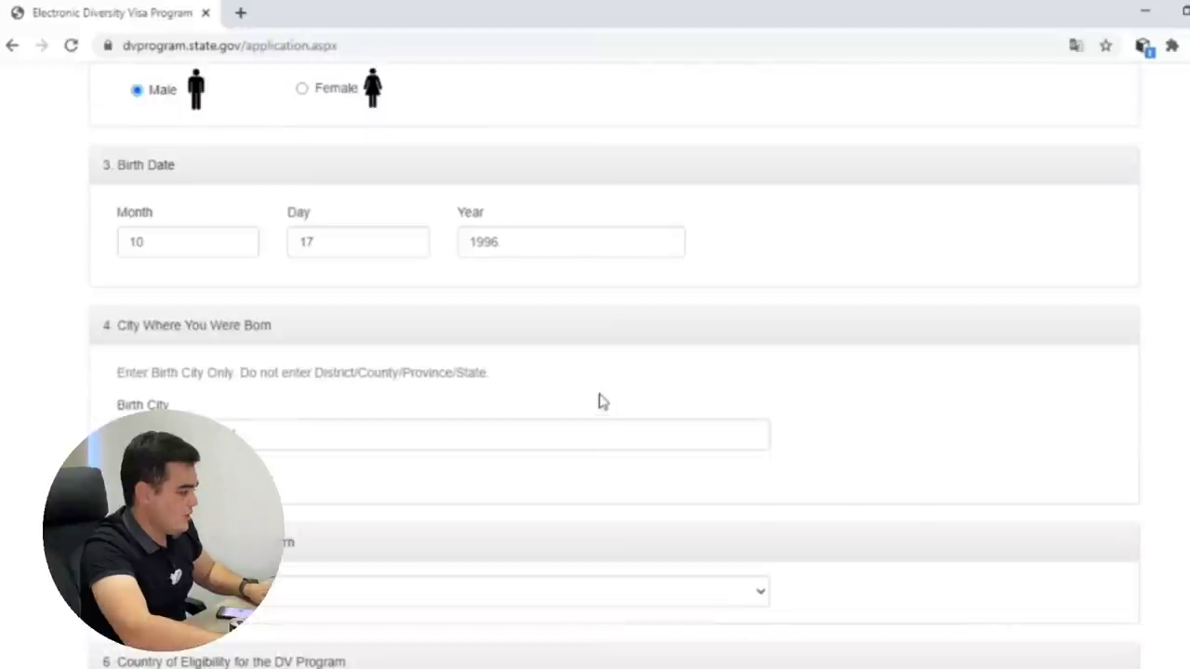
{"action": "scroll", "coordinate": [589, 431], "scroll_direction": "down", "scroll_amount": 9}
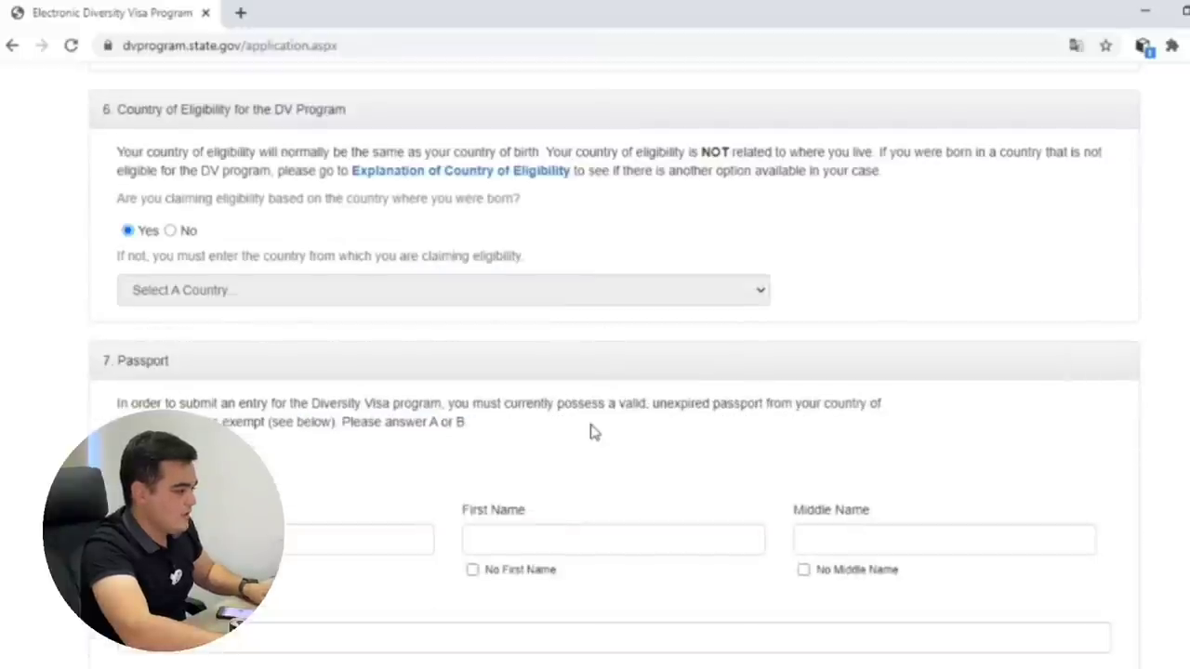
Fill in the passport first and middle names, then enter the passport number.
{"action": "key", "text": "Tab"}
{"action": "type", "text": "OTABEK"}
{"action": "scroll", "coordinate": [1004, 218], "scroll_direction": "up", "scroll_amount": 9}
{"action": "scroll", "coordinate": [1004, 218], "scroll_direction": "up", "scroll_amount": 3}
{"action": "left_click_drag", "start_coordinate": [926, 295], "coordinate": [725, 303]}
{"action": "key", "text": "ctrl+c"}
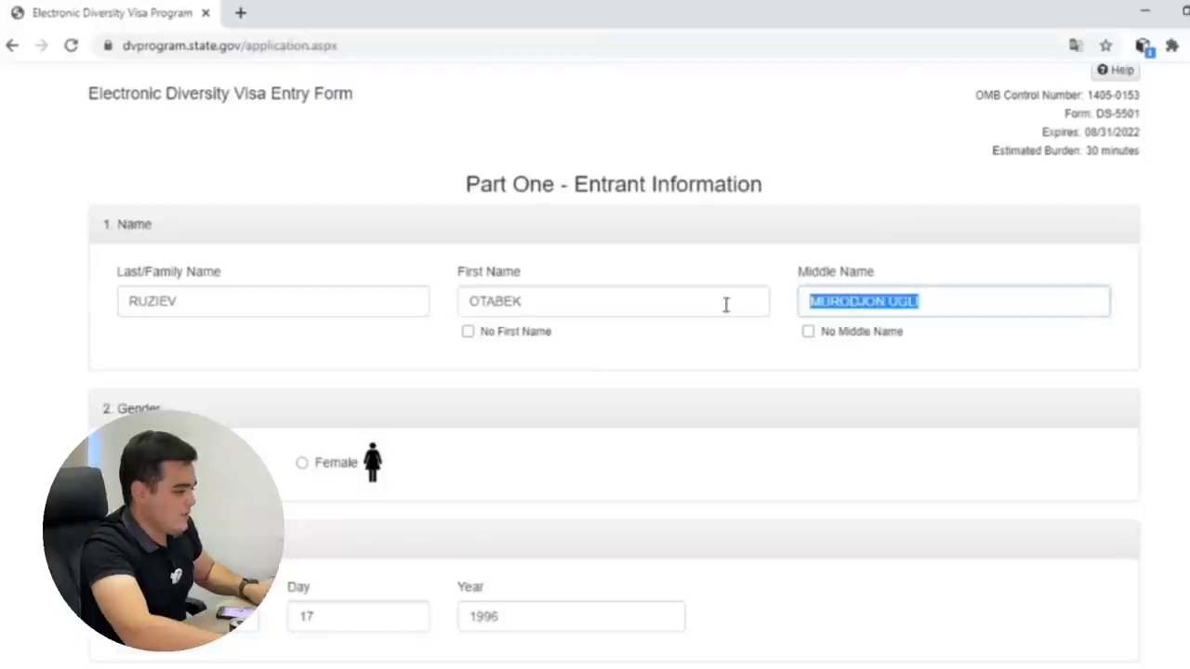
{"action": "scroll", "coordinate": [967, 414], "scroll_direction": "down", "scroll_amount": 5}
{"action": "scroll", "coordinate": [957, 418], "scroll_direction": "down", "scroll_amount": 7}
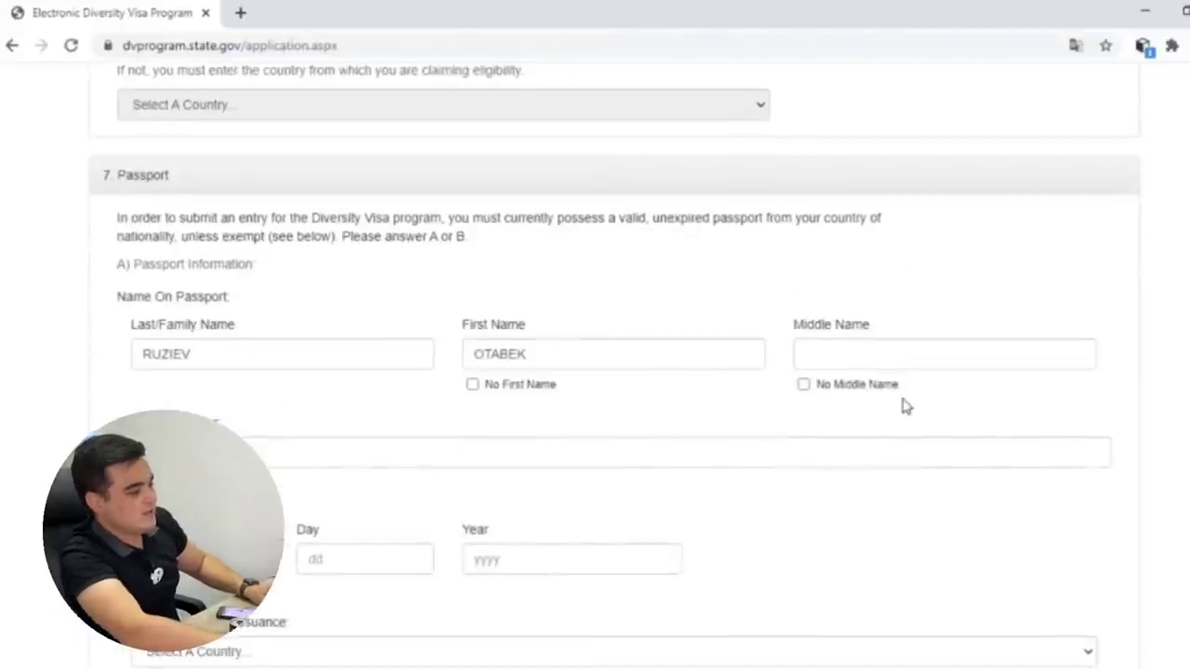
{"action": "left_click", "coordinate": [935, 346]}
{"action": "key", "text": "ctrl+v"}
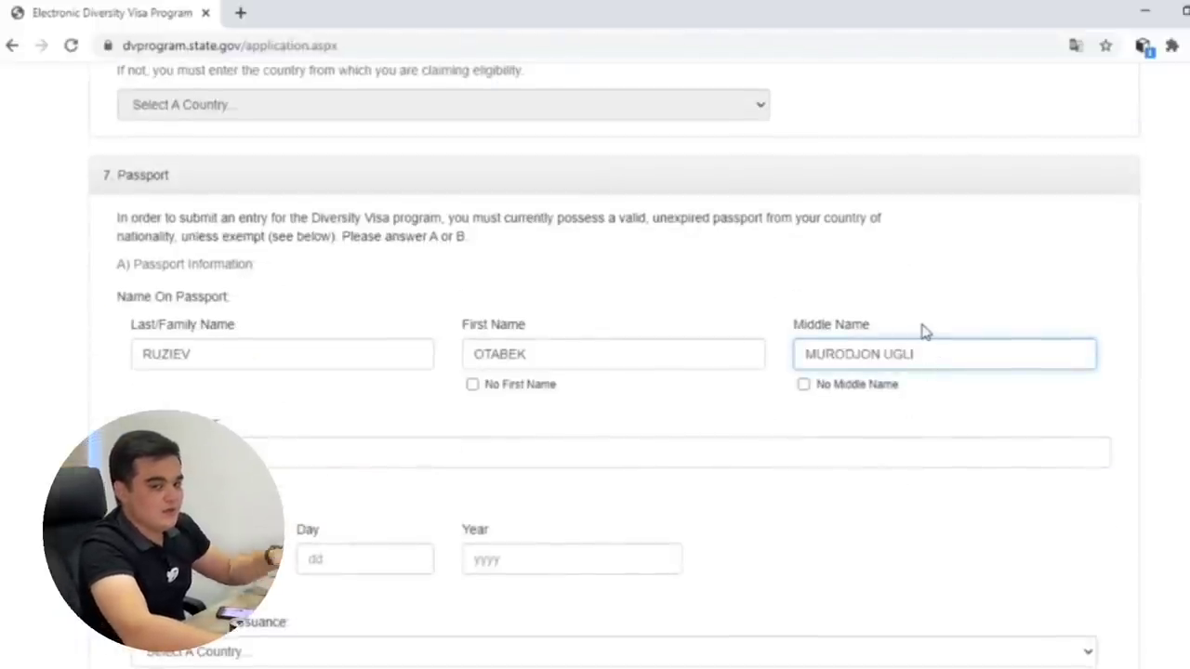
{"action": "left_click", "coordinate": [927, 334]}
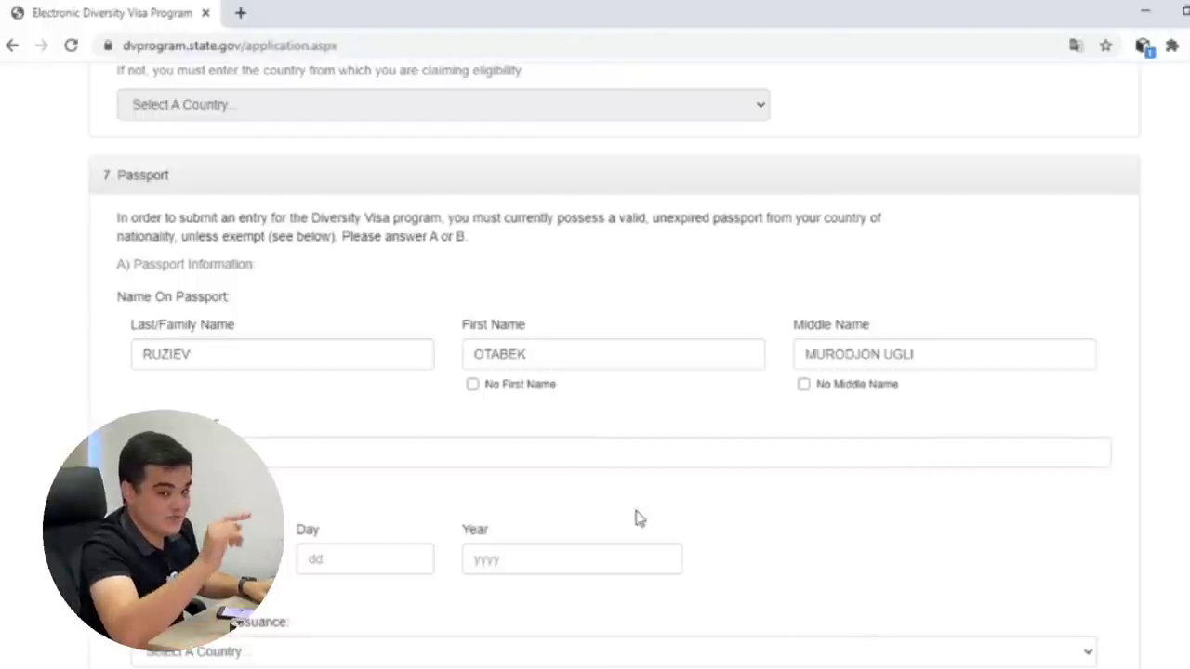
{"action": "left_click", "coordinate": [434, 459]}
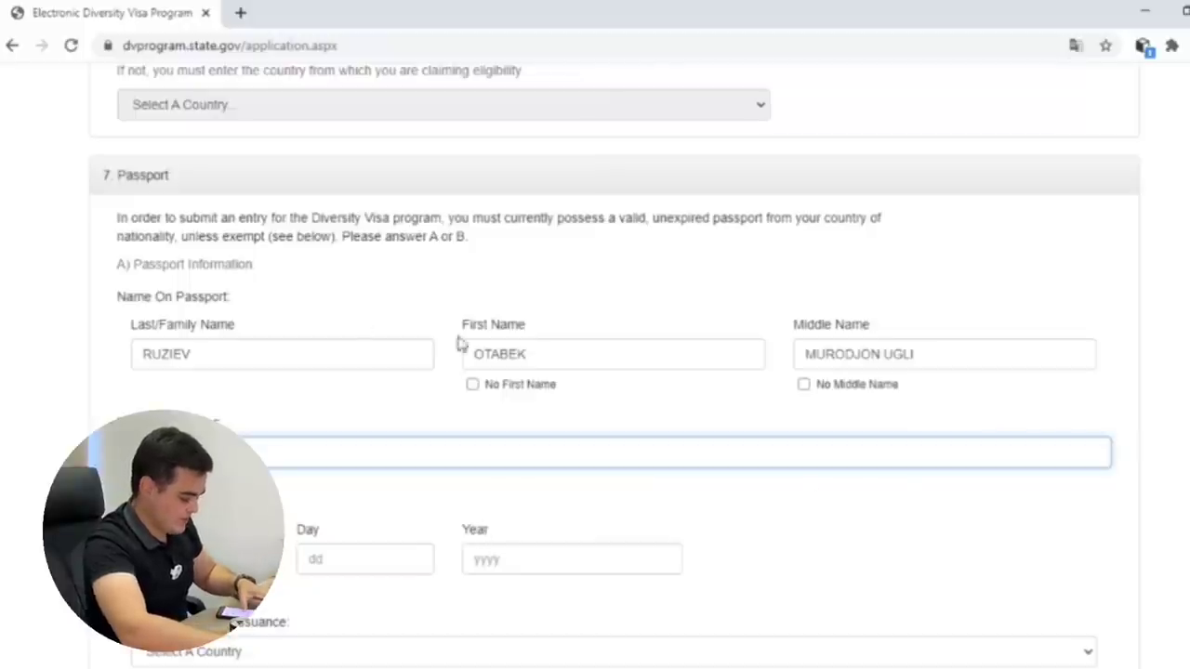
{"action": "left_click", "coordinate": [317, 502]}
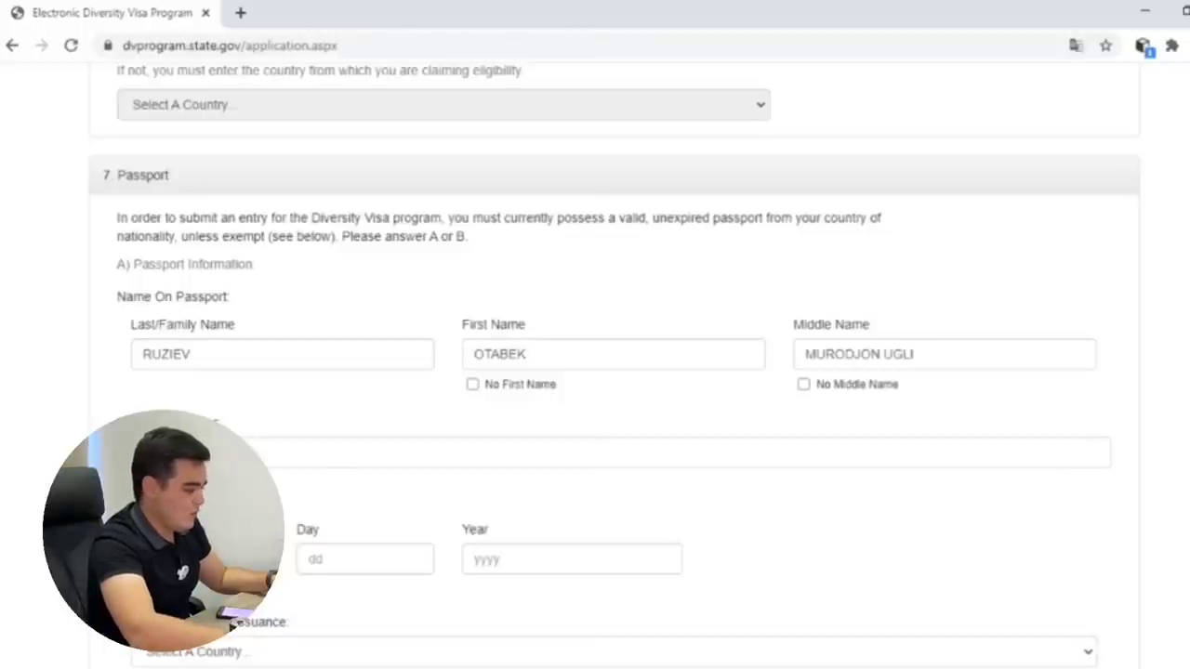
Set the passport expiration day to 19 and year to 2029.
{"action": "left_click", "coordinate": [342, 549]}
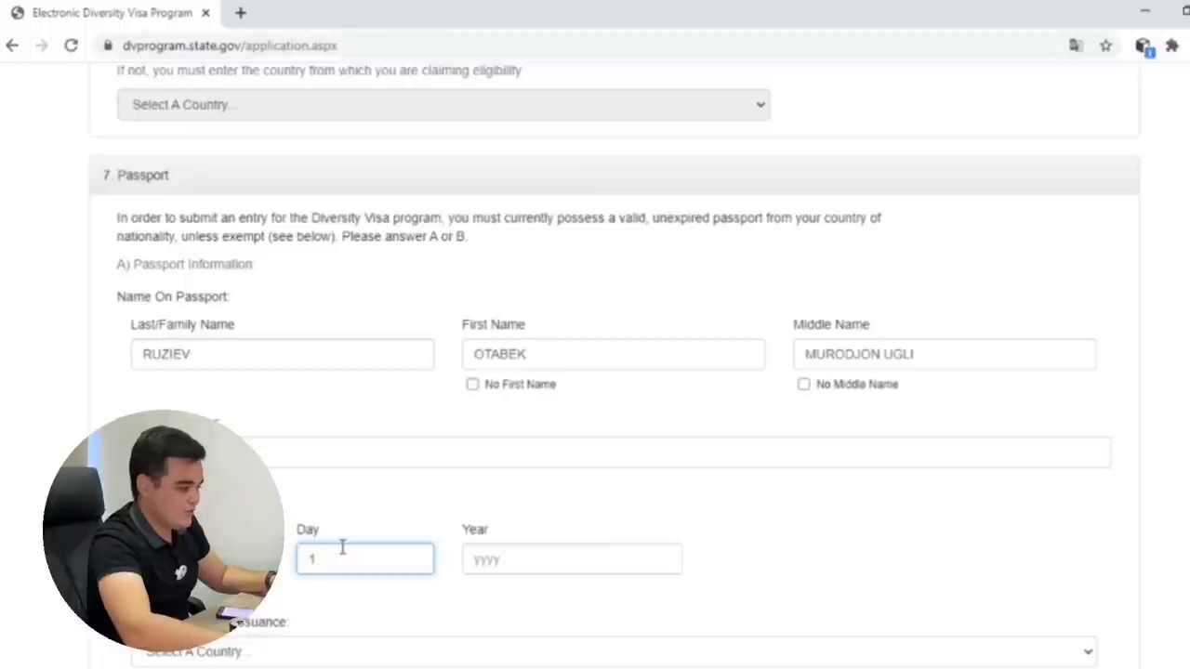
{"action": "type", "text": "19"}
{"action": "left_click", "coordinate": [571, 561]}
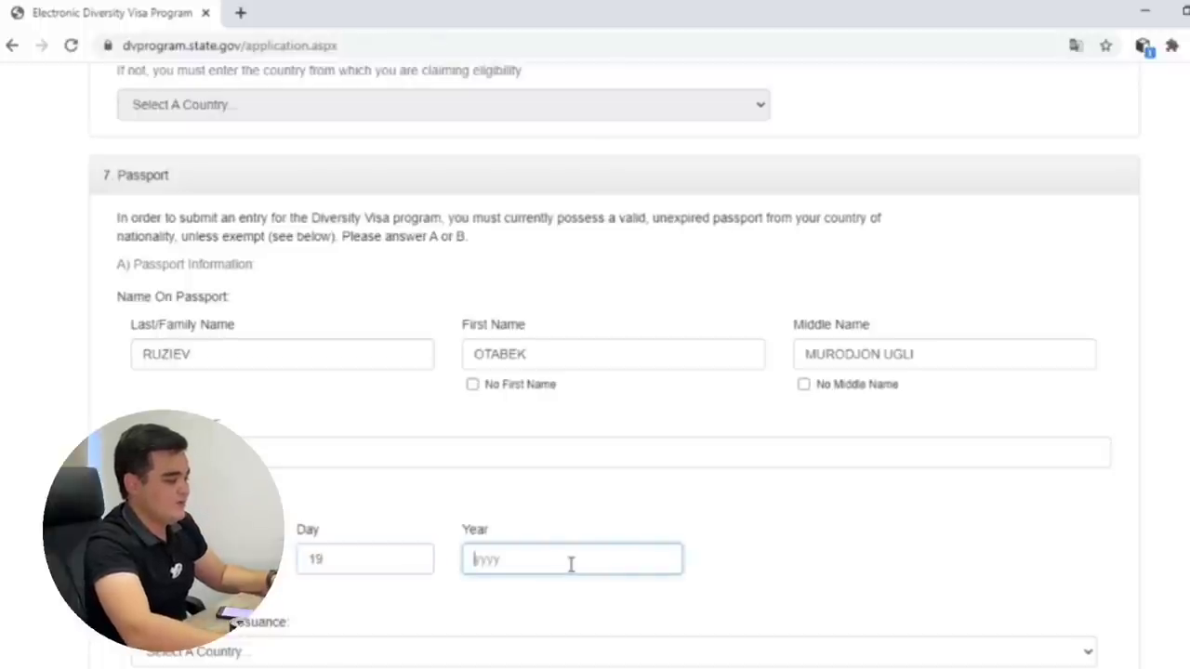
{"action": "type", "text": "2029"}
{"action": "left_click", "coordinate": [595, 527]}
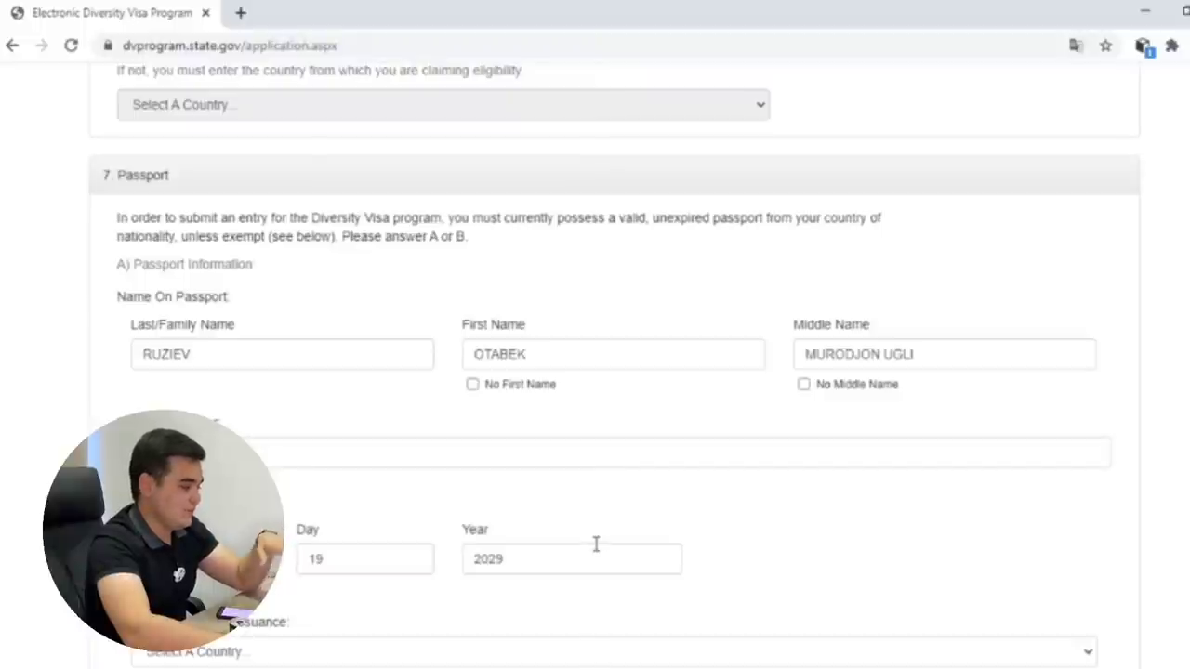
{"action": "scroll", "coordinate": [593, 548], "scroll_direction": "down", "scroll_amount": 1}
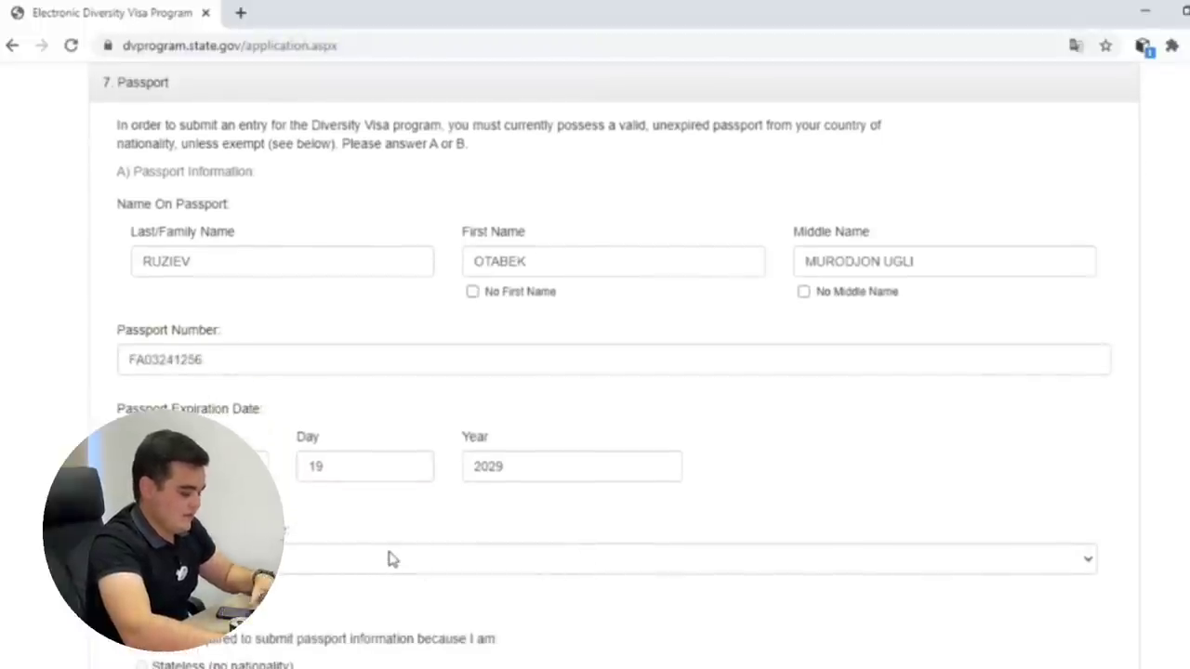
Choose Uzbekistan as the passport's country of issuance.
{"action": "left_click", "coordinate": [418, 558]}
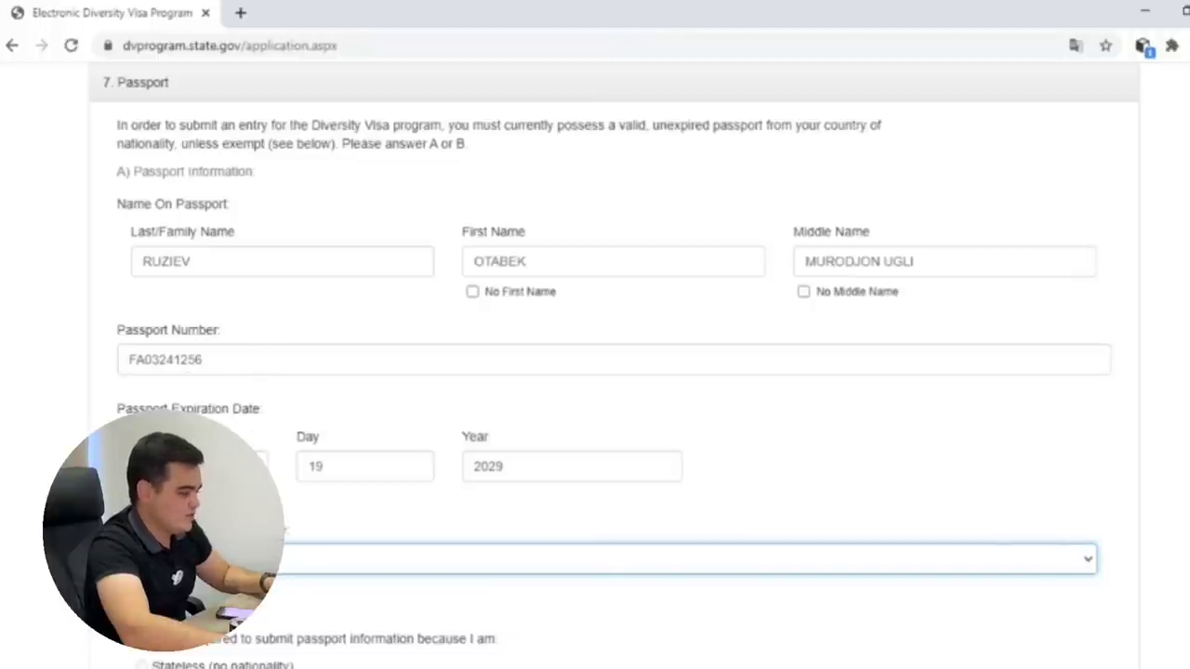
{"action": "scroll", "coordinate": [446, 428], "scroll_direction": "down", "scroll_amount": 3}
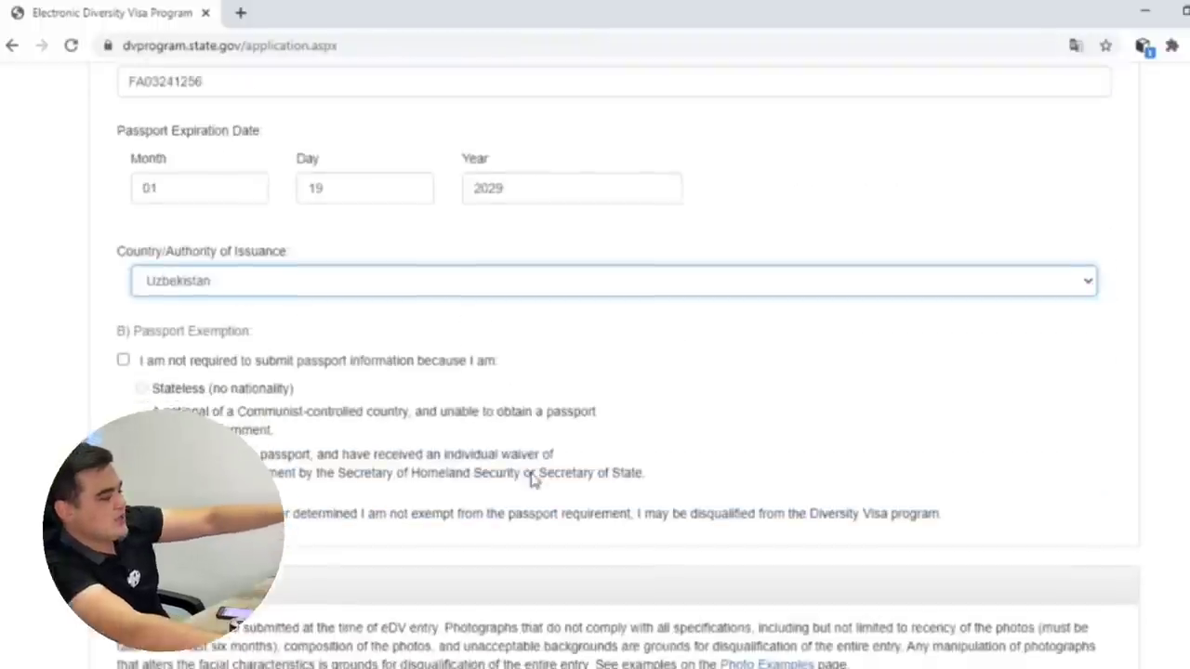
{"action": "scroll", "coordinate": [535, 479], "scroll_direction": "down", "scroll_amount": 1}
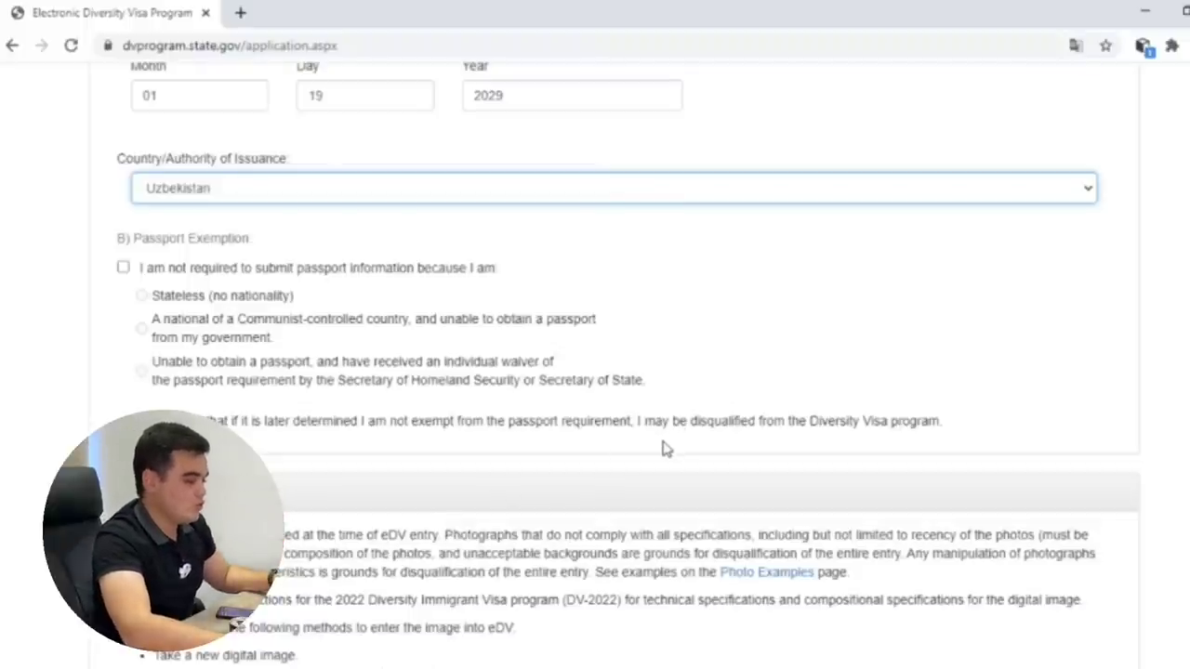
Scroll past the Entrant Photograph section down to section 9, Mailing Address.
{"action": "scroll", "coordinate": [664, 447], "scroll_direction": "down", "scroll_amount": 3}
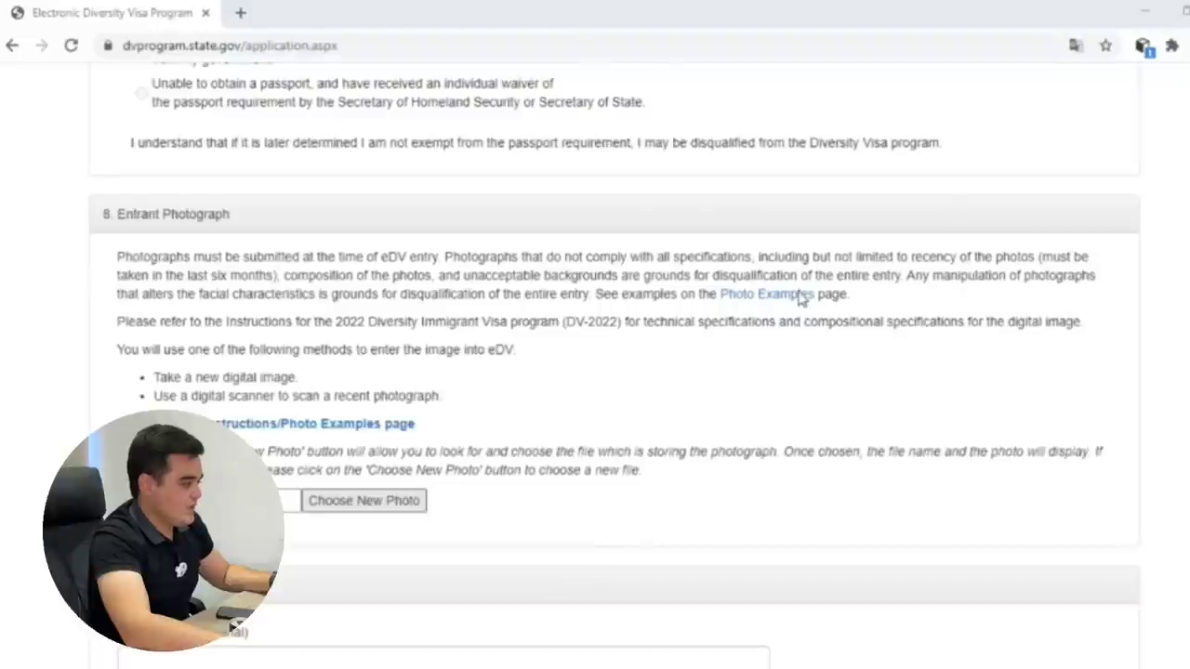
{"action": "scroll", "coordinate": [698, 491], "scroll_direction": "down", "scroll_amount": 5}
{"action": "scroll", "coordinate": [698, 491], "scroll_direction": "up", "scroll_amount": 1}
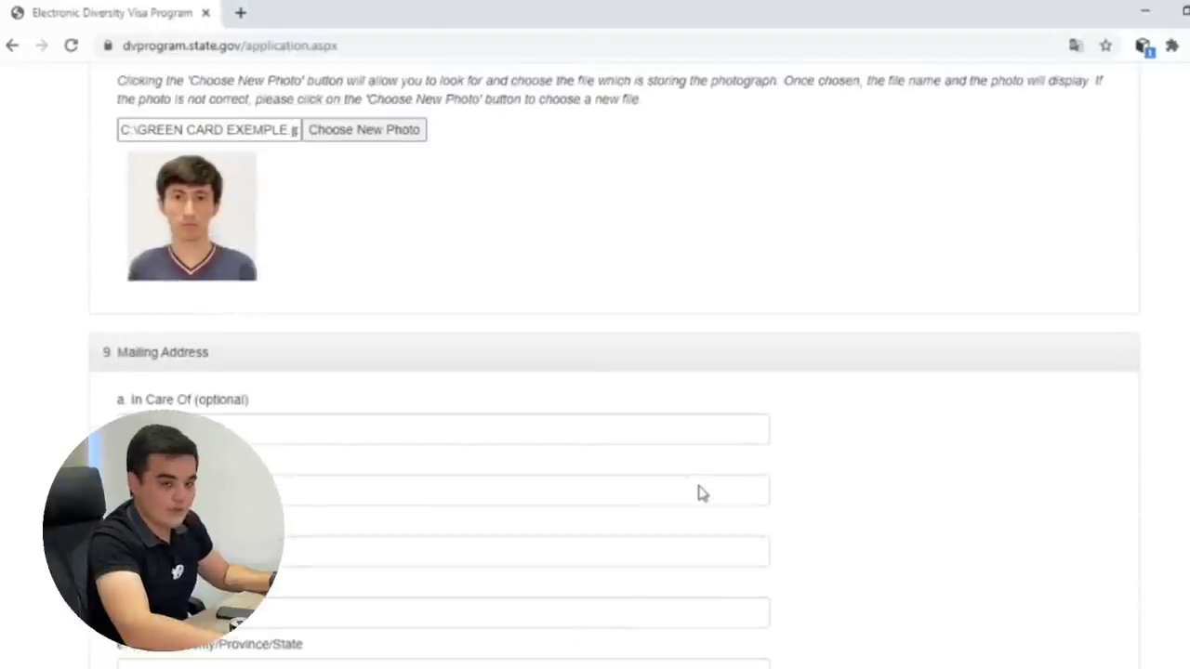
{"action": "scroll", "coordinate": [698, 491], "scroll_direction": "down", "scroll_amount": 2}
{"action": "scroll", "coordinate": [698, 486], "scroll_direction": "up", "scroll_amount": 2}
{"action": "scroll", "coordinate": [698, 486], "scroll_direction": "down", "scroll_amount": 1}
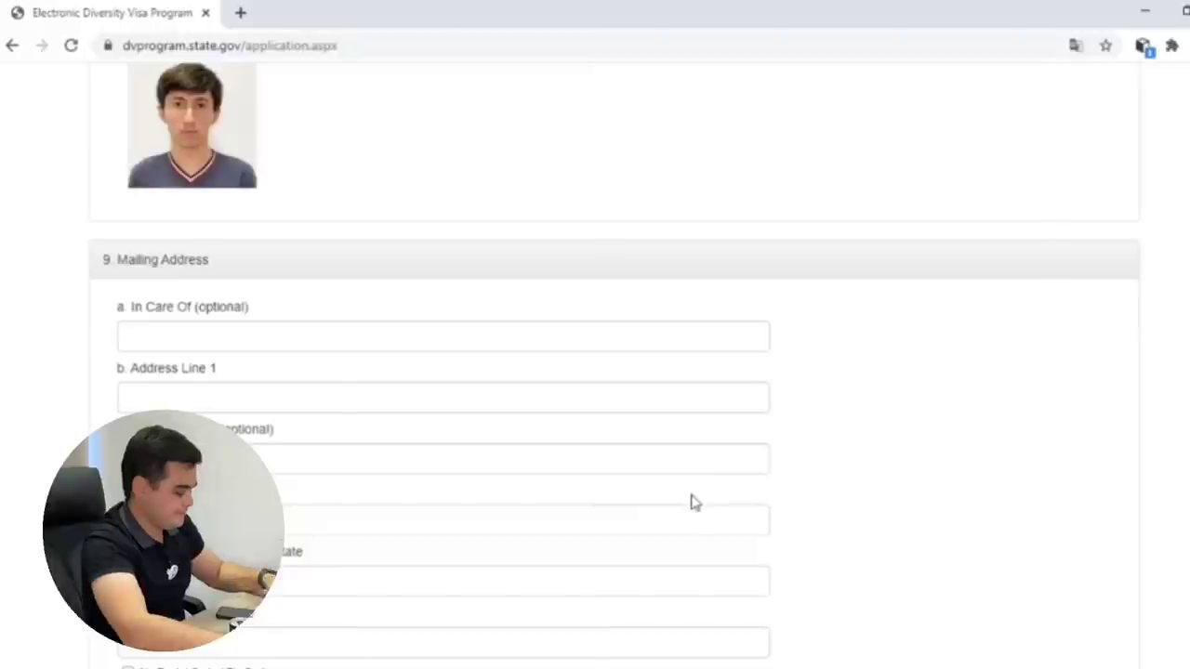
{"action": "scroll", "coordinate": [692, 502], "scroll_direction": "up", "scroll_amount": 1}
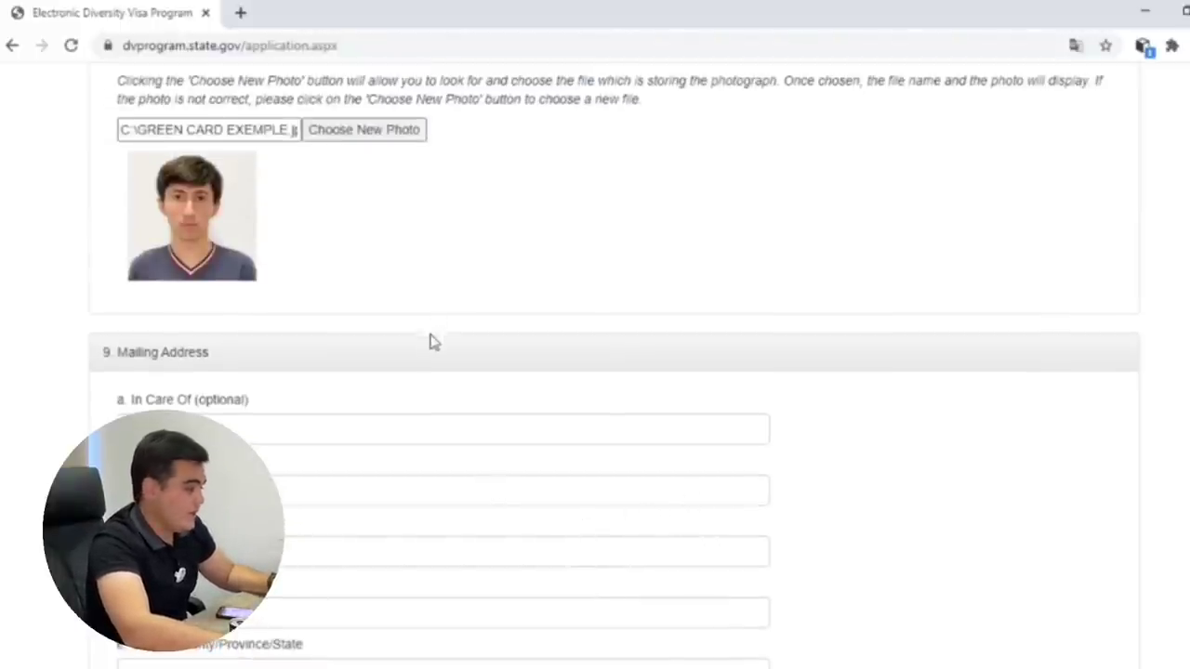
Enter the recipient's full name in the In Care Of field.
{"action": "left_click", "coordinate": [339, 423]}
{"action": "scroll", "coordinate": [542, 273], "scroll_direction": "down", "scroll_amount": 1}
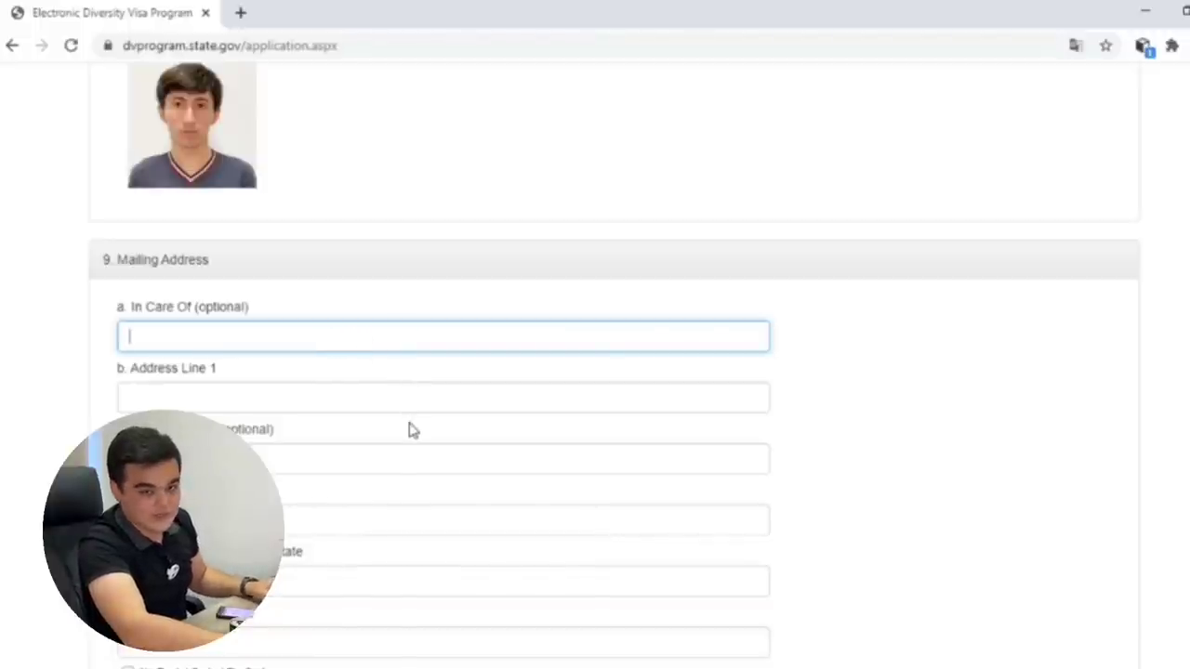
{"action": "scroll", "coordinate": [511, 391], "scroll_direction": "up", "scroll_amount": 1}
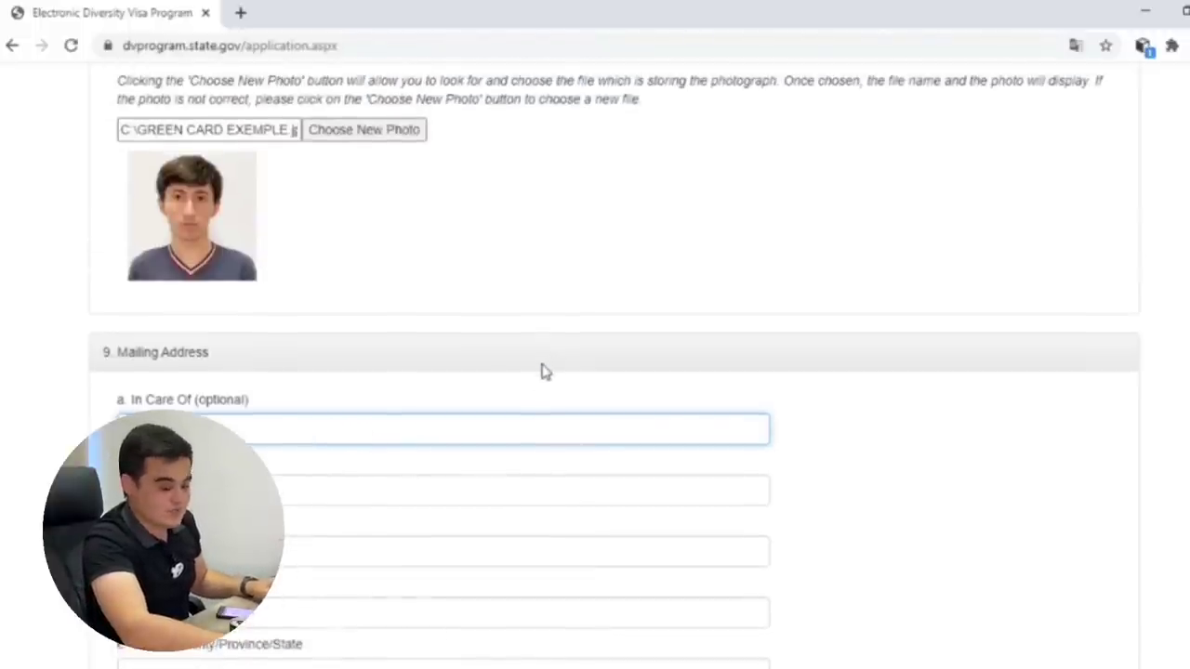
{"action": "scroll", "coordinate": [544, 372], "scroll_direction": "down", "scroll_amount": 1}
{"action": "scroll", "coordinate": [529, 382], "scroll_direction": "up", "scroll_amount": 2}
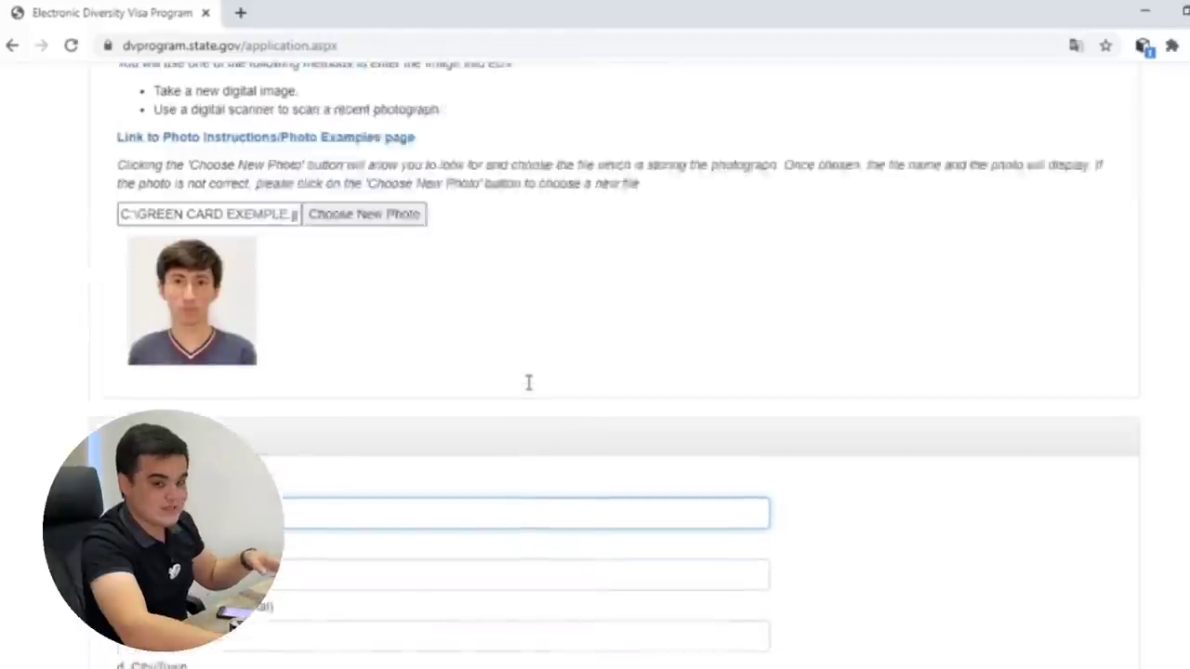
{"action": "scroll", "coordinate": [528, 382], "scroll_direction": "down", "scroll_amount": 2}
{"action": "scroll", "coordinate": [529, 382], "scroll_direction": "up", "scroll_amount": 3}
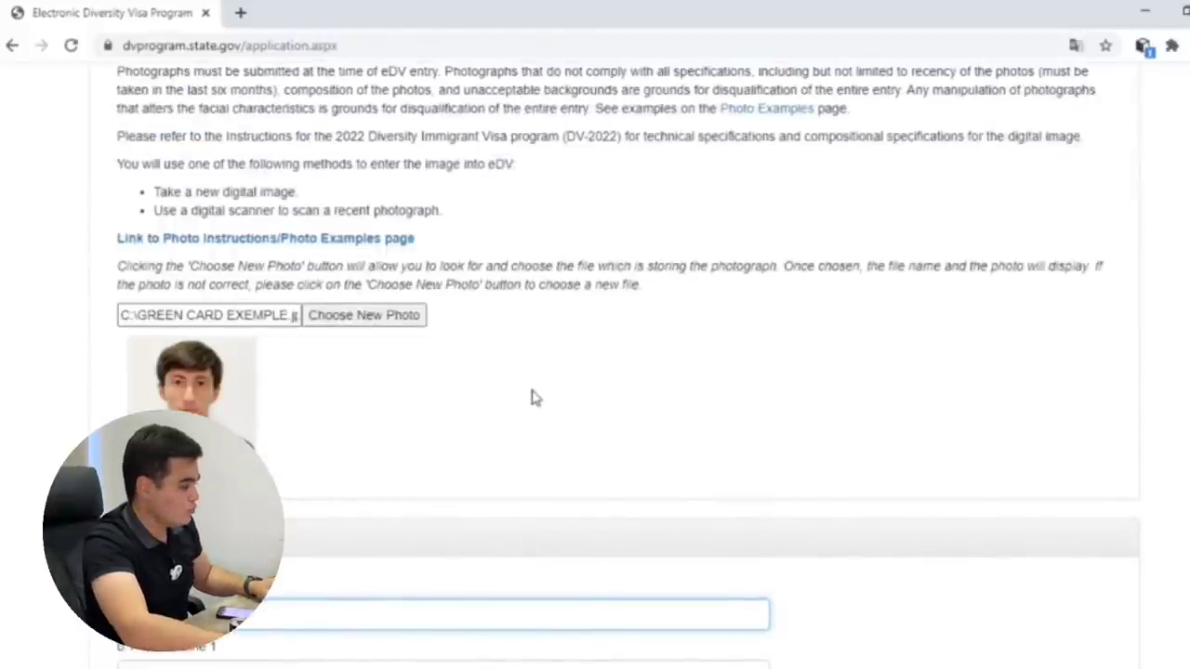
{"action": "scroll", "coordinate": [535, 402], "scroll_direction": "down", "scroll_amount": 2}
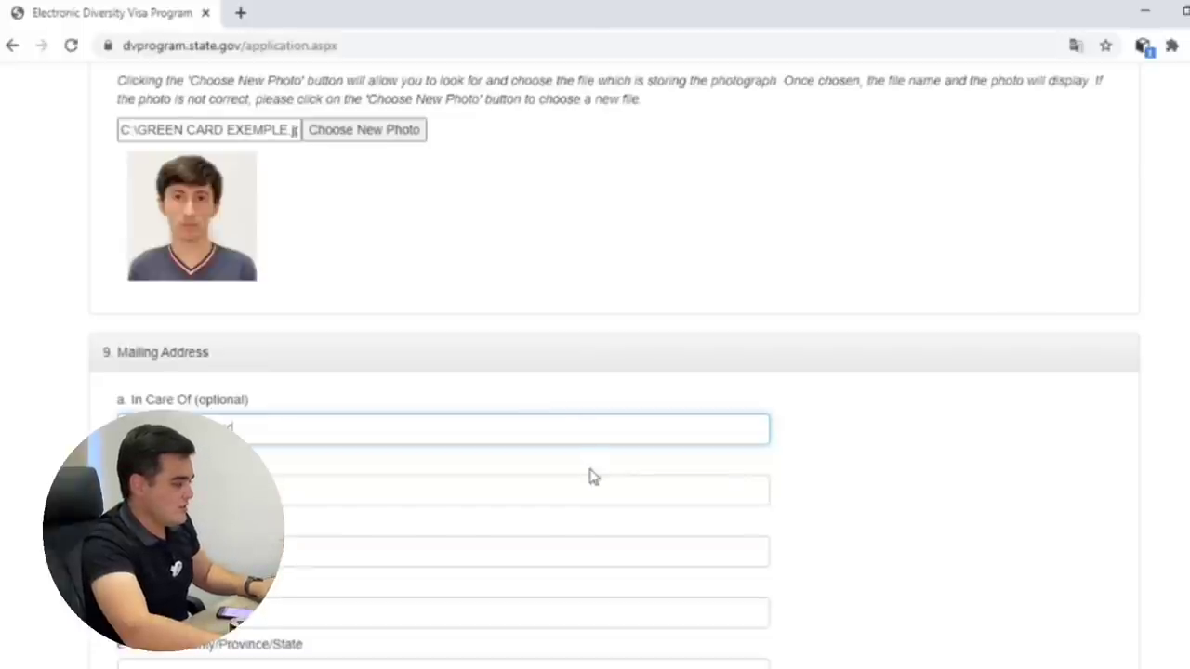
Begin typing the street and lane in Address Line 1.
{"action": "left_click", "coordinate": [313, 494]}
{"action": "scroll", "coordinate": [430, 405], "scroll_direction": "up", "scroll_amount": 1}
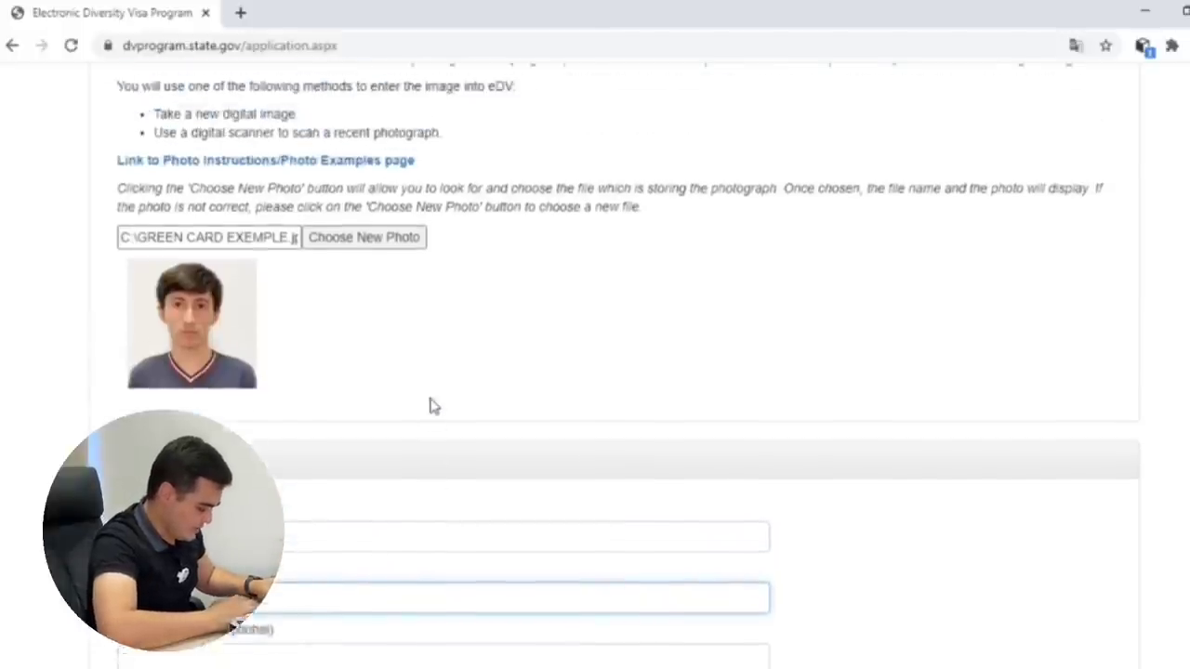
{"action": "scroll", "coordinate": [431, 405], "scroll_direction": "down", "scroll_amount": 2}
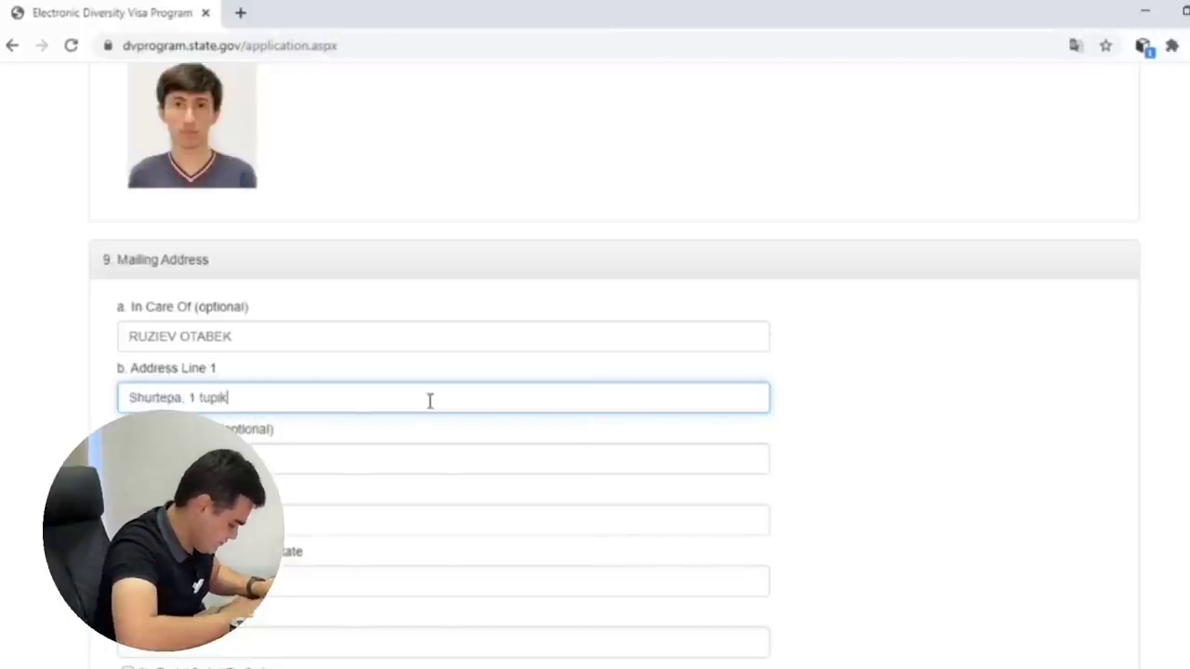
Append the house number to Address Line 1.
{"action": "type", "text": ", "}
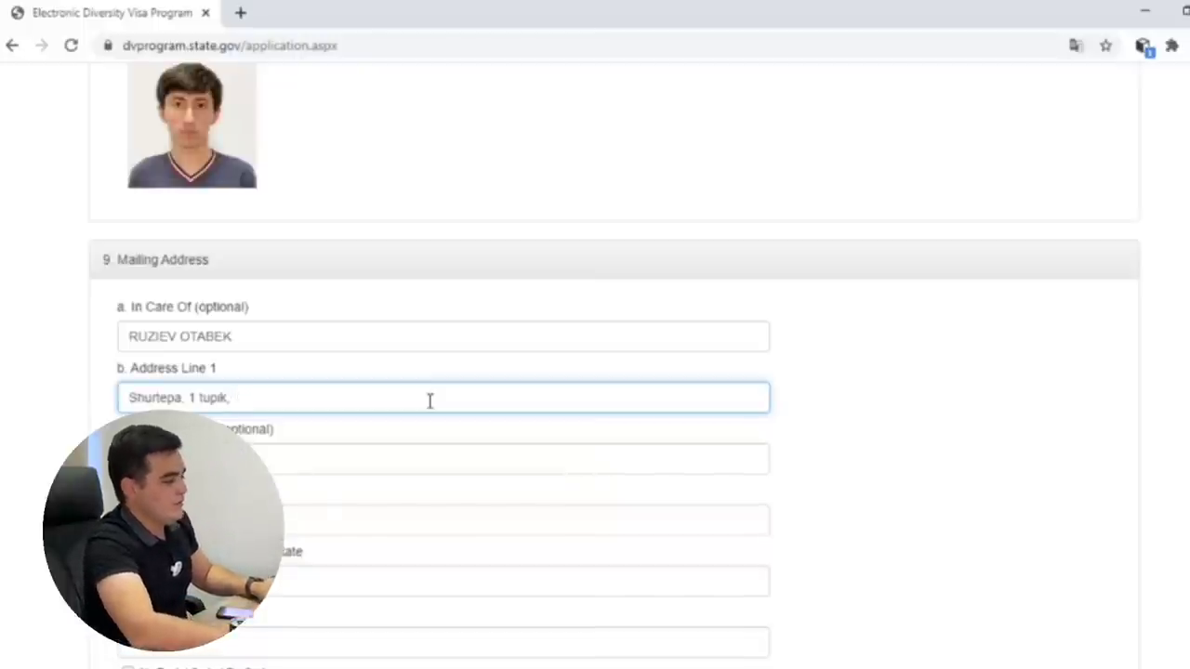
{"action": "type", "text": "3 uy"}
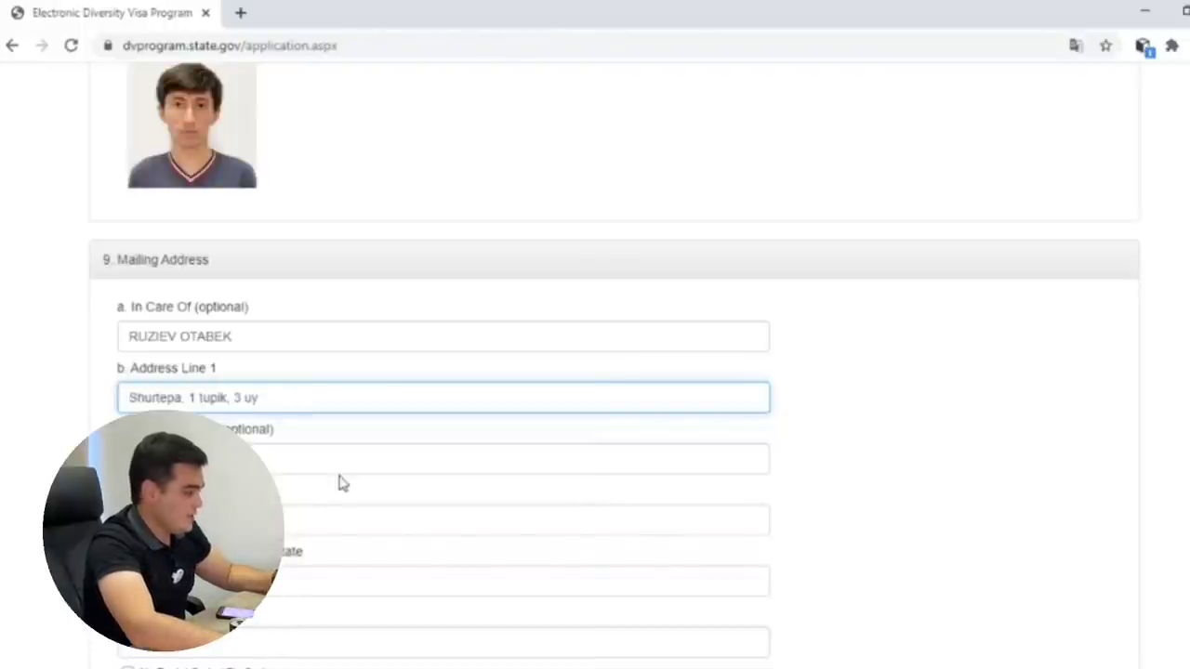
{"action": "key", "text": "Tab"}
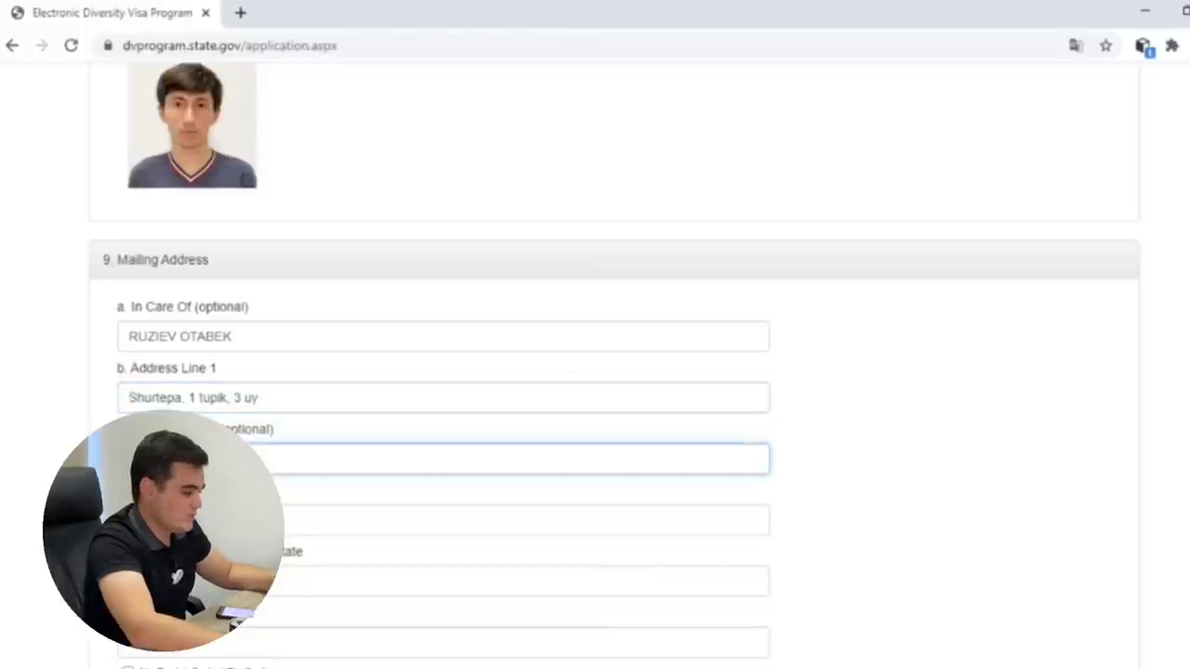
{"action": "left_click", "coordinate": [367, 522]}
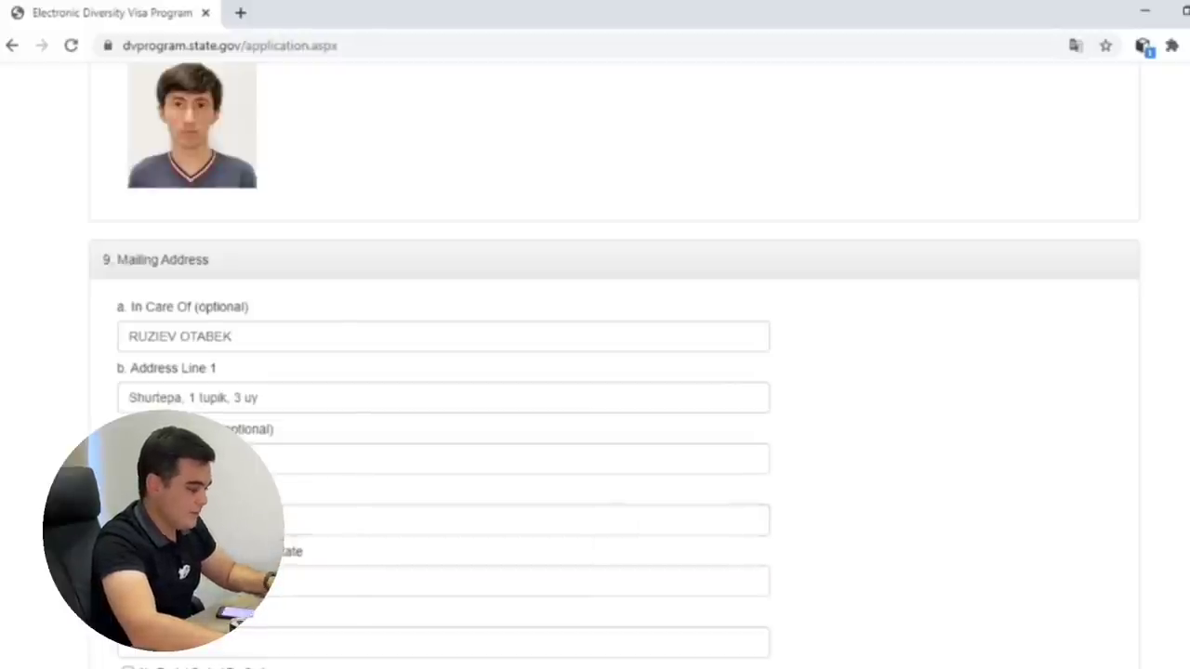
Enter the city name in the City/Town field.
{"action": "left_click", "coordinate": [321, 509]}
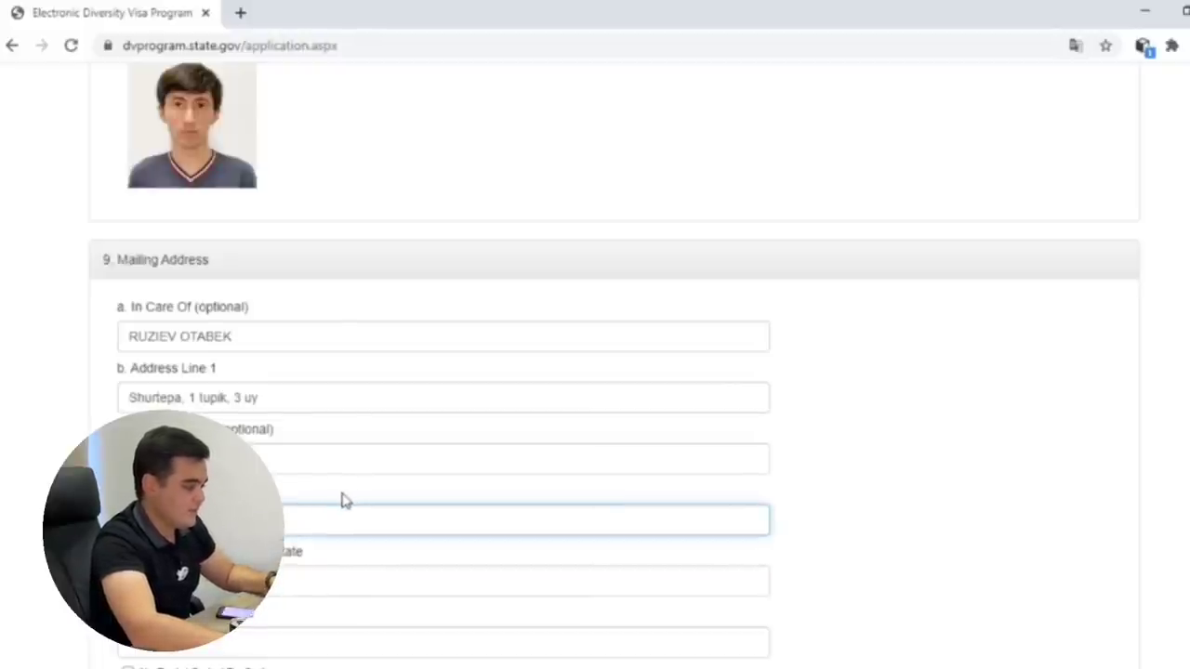
{"action": "left_click", "coordinate": [374, 473]}
{"action": "left_click", "coordinate": [343, 506]}
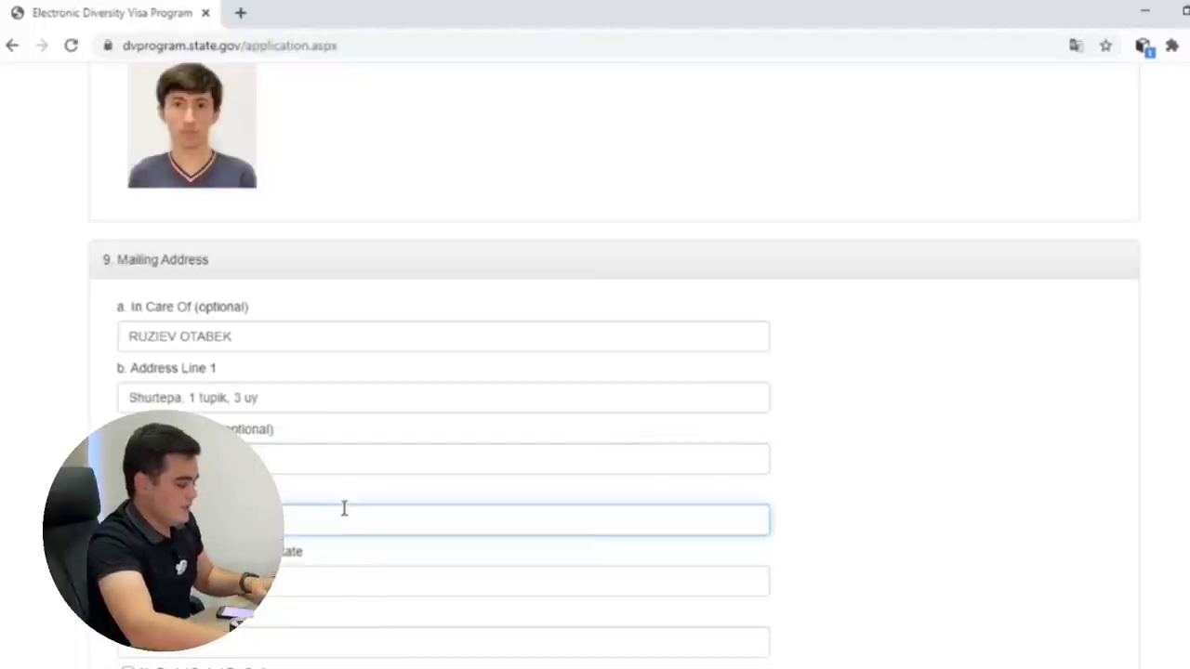
{"action": "left_click", "coordinate": [359, 497]}
{"action": "left_click", "coordinate": [345, 515]}
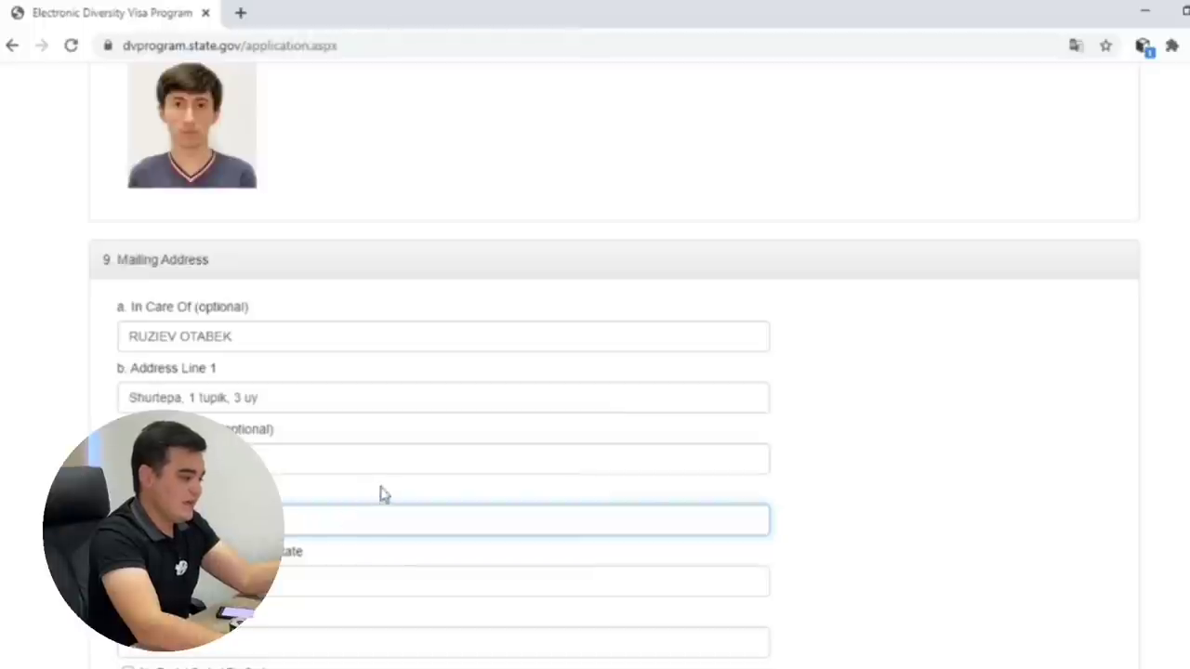
{"action": "left_click", "coordinate": [380, 496]}
Review the Province/State and City/Town fields, then move to Postal Code.
{"action": "left_click", "coordinate": [338, 567]}
{"action": "left_click", "coordinate": [401, 558]}
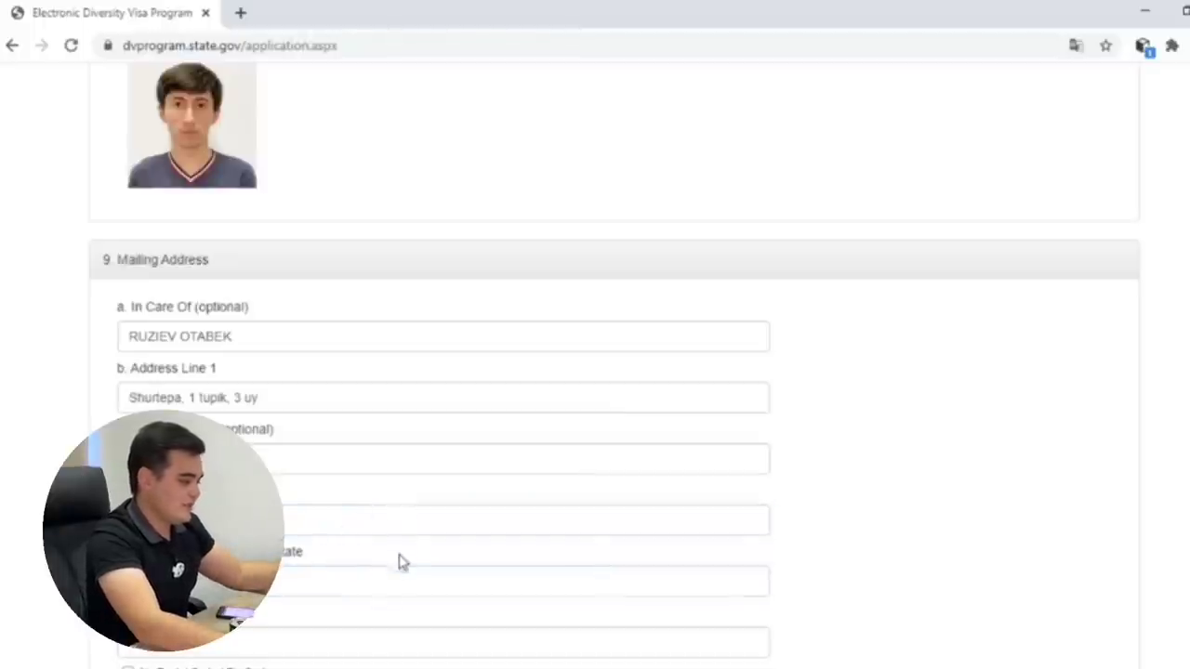
{"action": "left_click", "coordinate": [387, 576]}
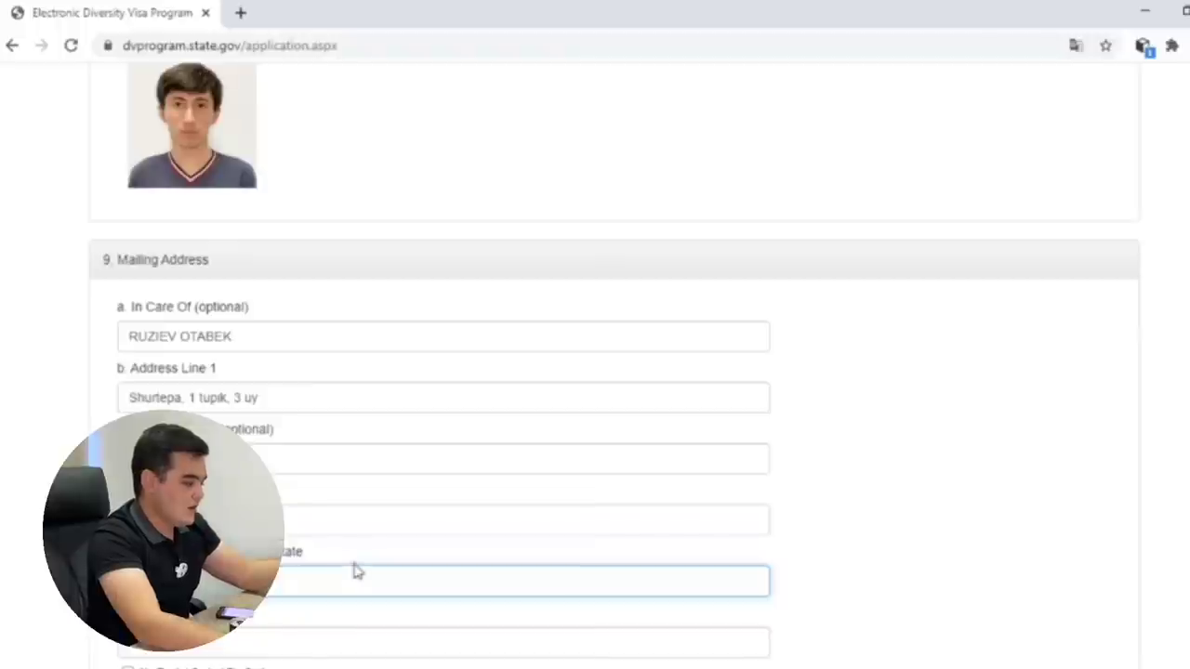
{"action": "left_click", "coordinate": [357, 553]}
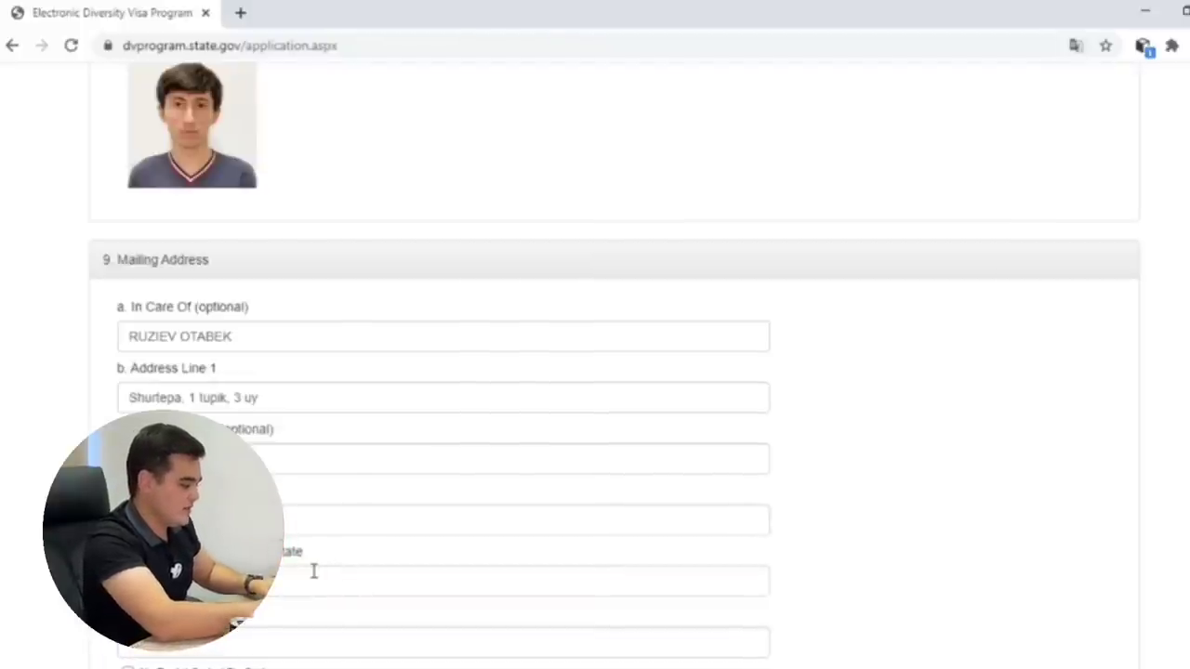
{"action": "left_click", "coordinate": [313, 570]}
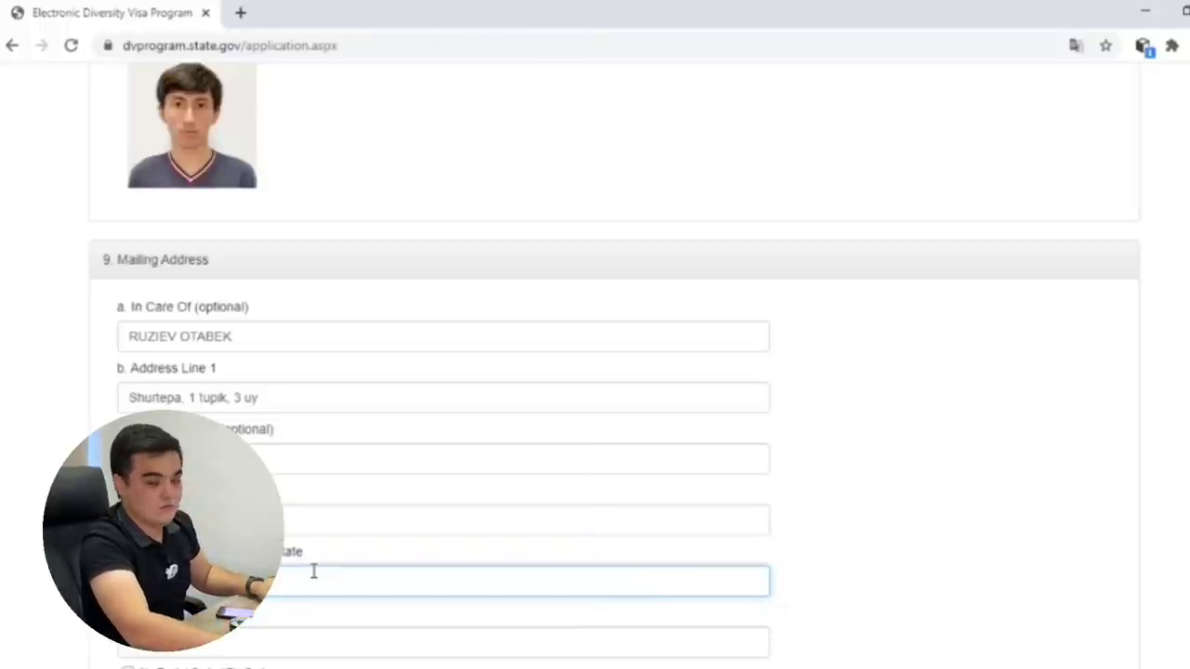
{"action": "left_click", "coordinate": [350, 492]}
{"action": "left_click", "coordinate": [323, 525]}
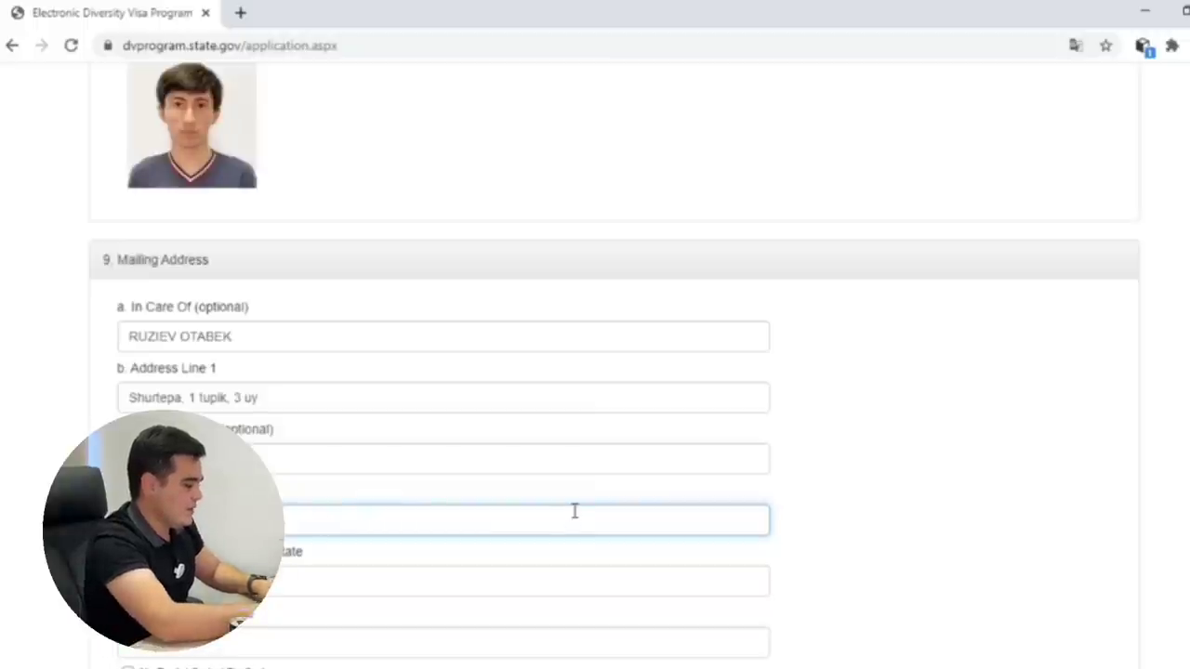
{"action": "key", "text": "shift+Tab"}
{"action": "left_click", "coordinate": [387, 526]}
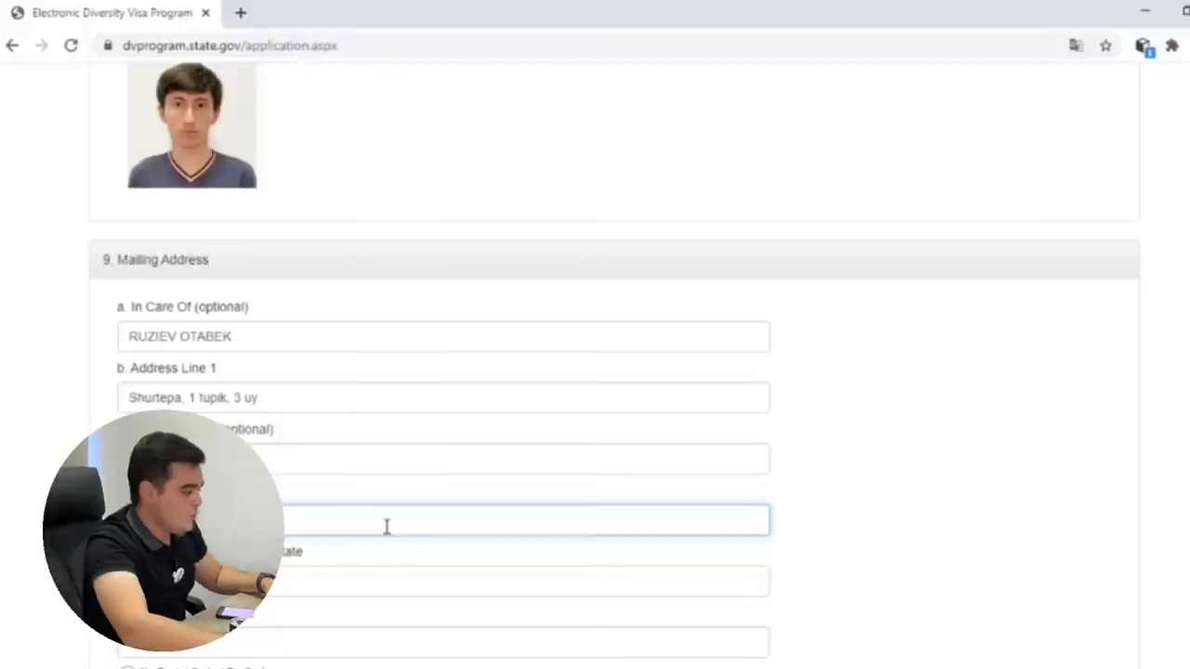
{"action": "scroll", "coordinate": [351, 620], "scroll_direction": "down", "scroll_amount": 1}
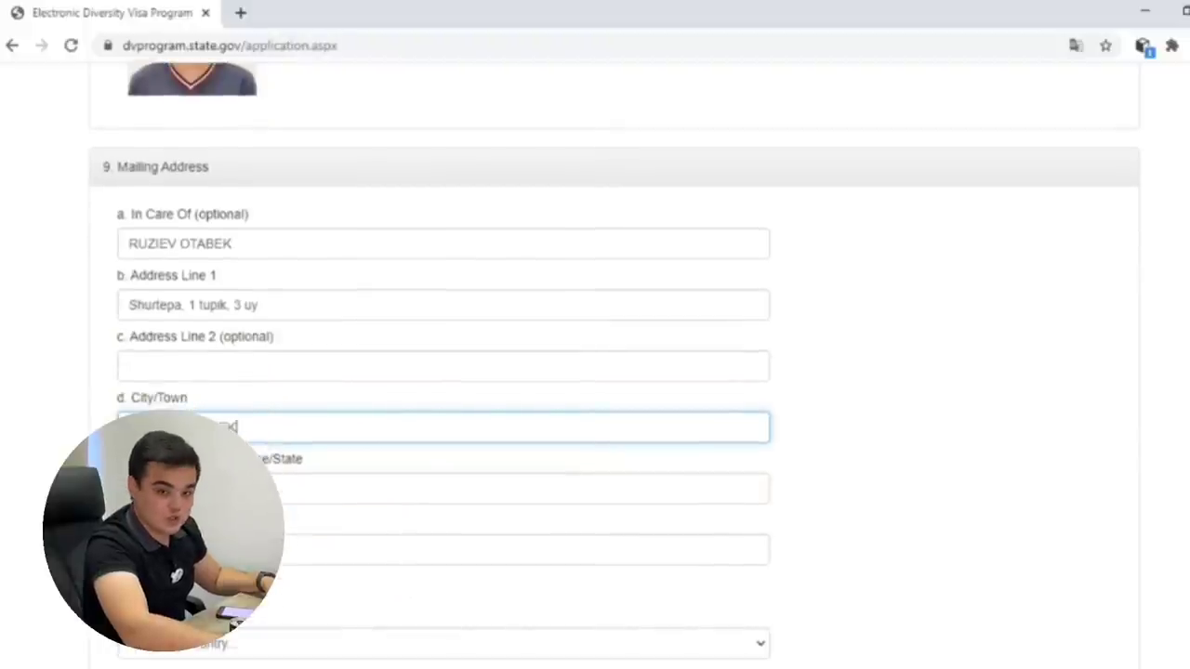
{"action": "key", "text": "Tab"}
{"action": "key", "text": "Tab"}
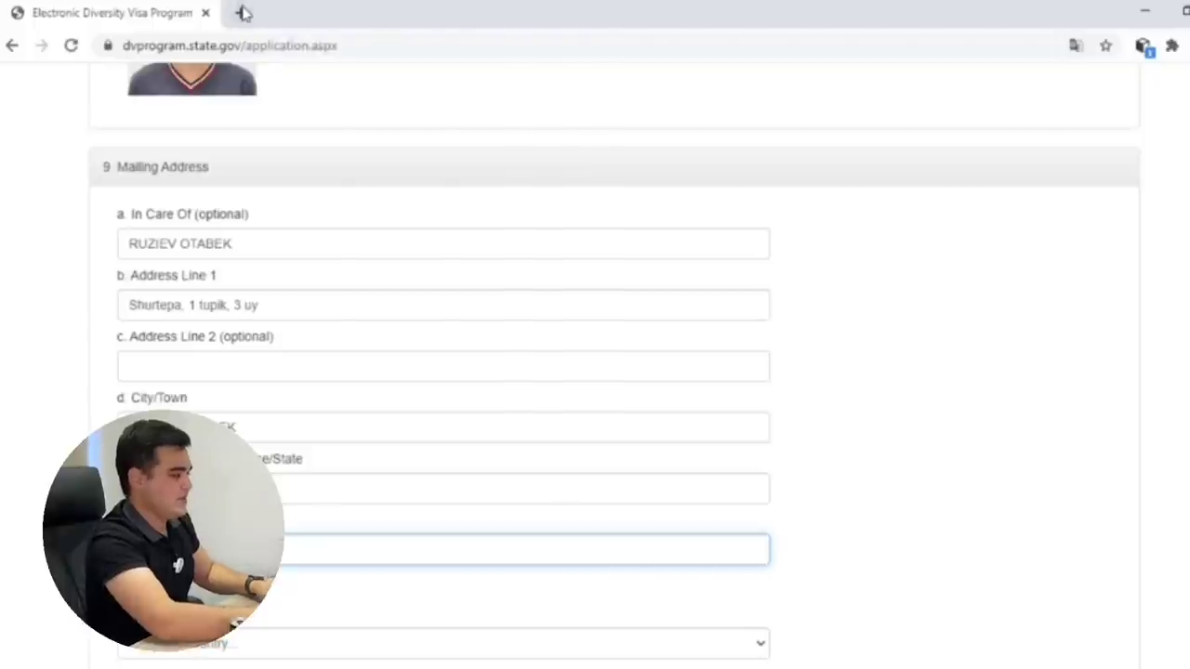
In a new tab, search Google for 'toshkent shahar pochta indeksi'.
{"action": "left_click", "coordinate": [240, 13]}
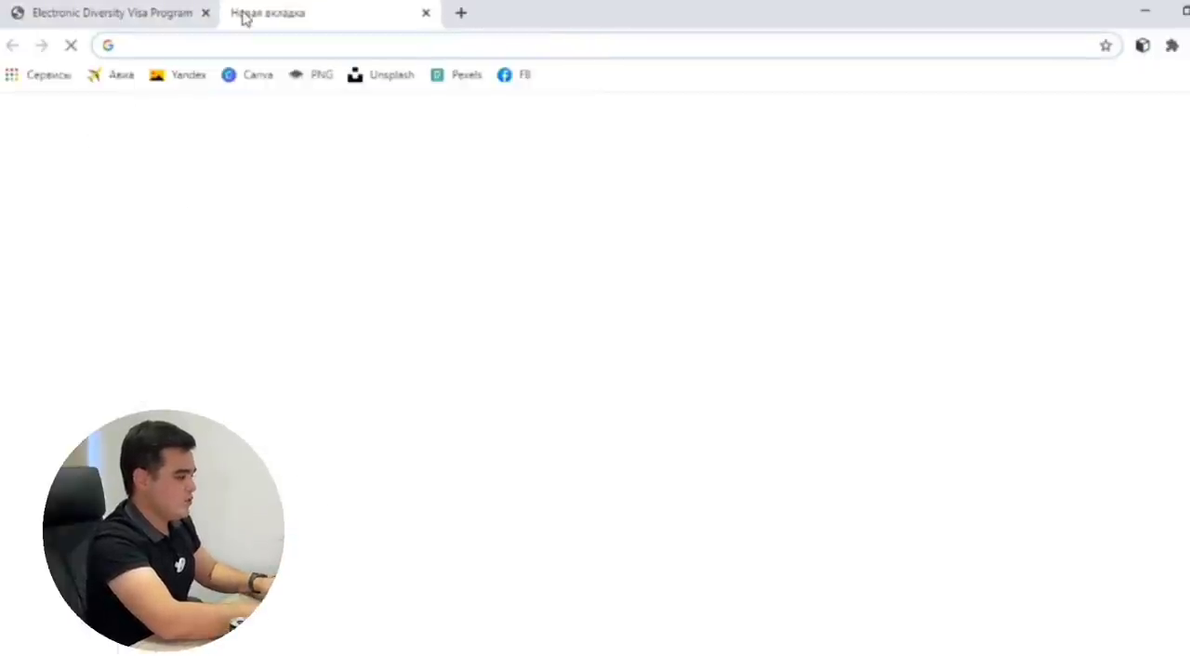
{"action": "type", "text": "Tohs"}
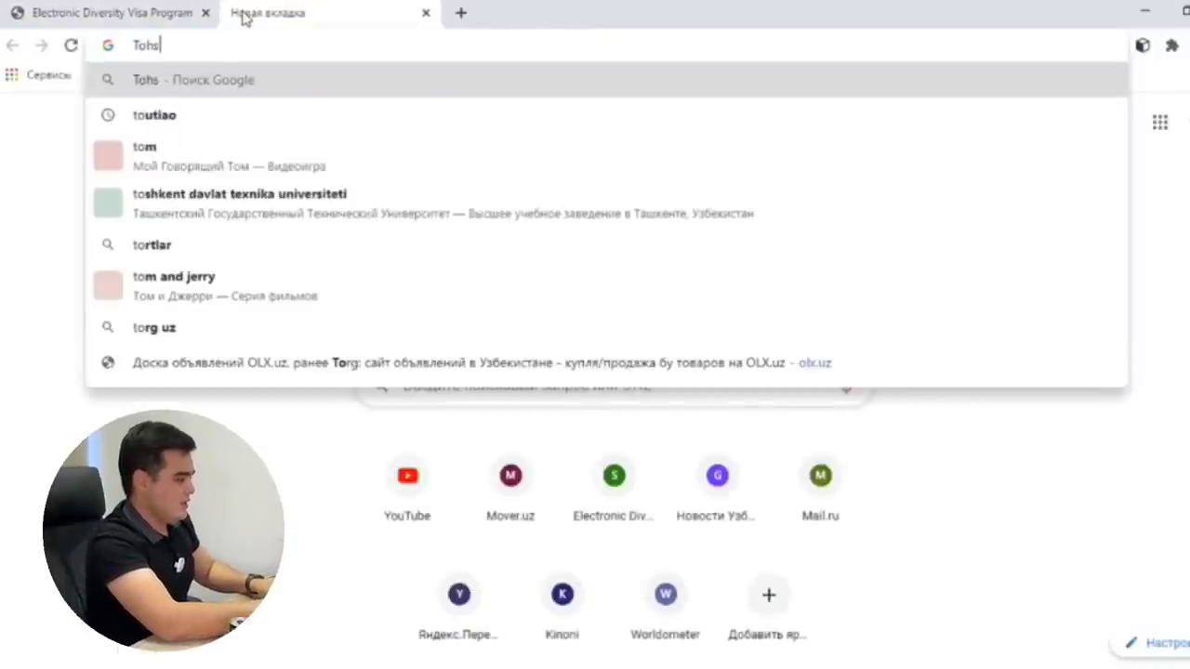
{"action": "type", "text": "kent shaha"}
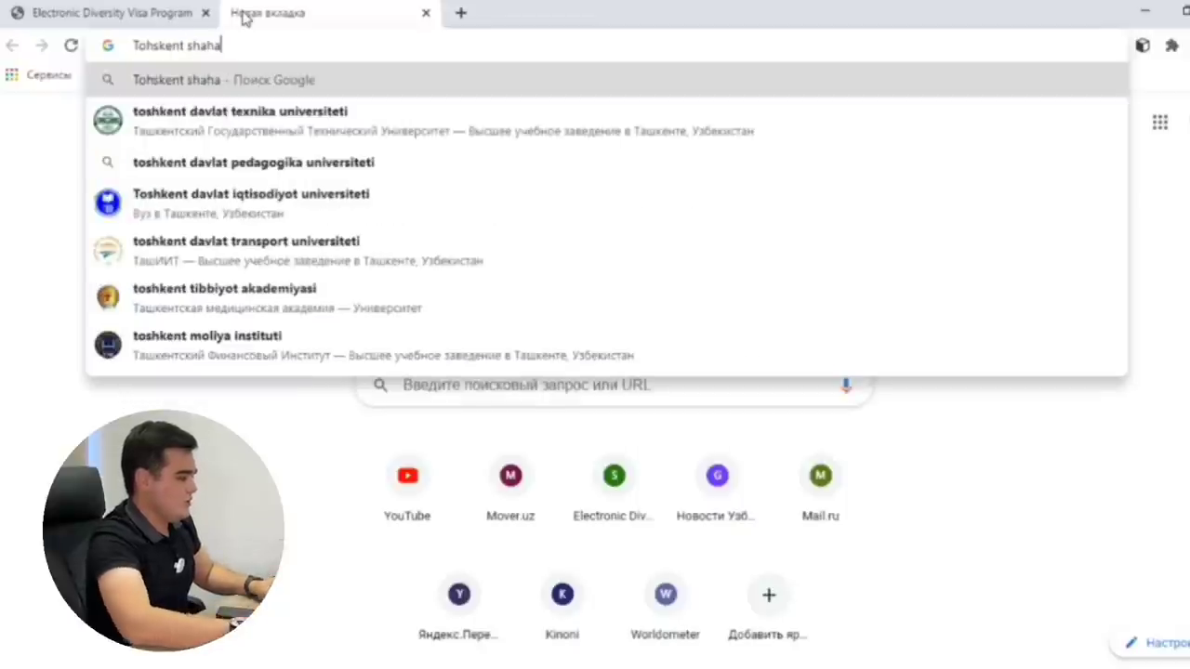
{"action": "type", "text": "r pochta"}
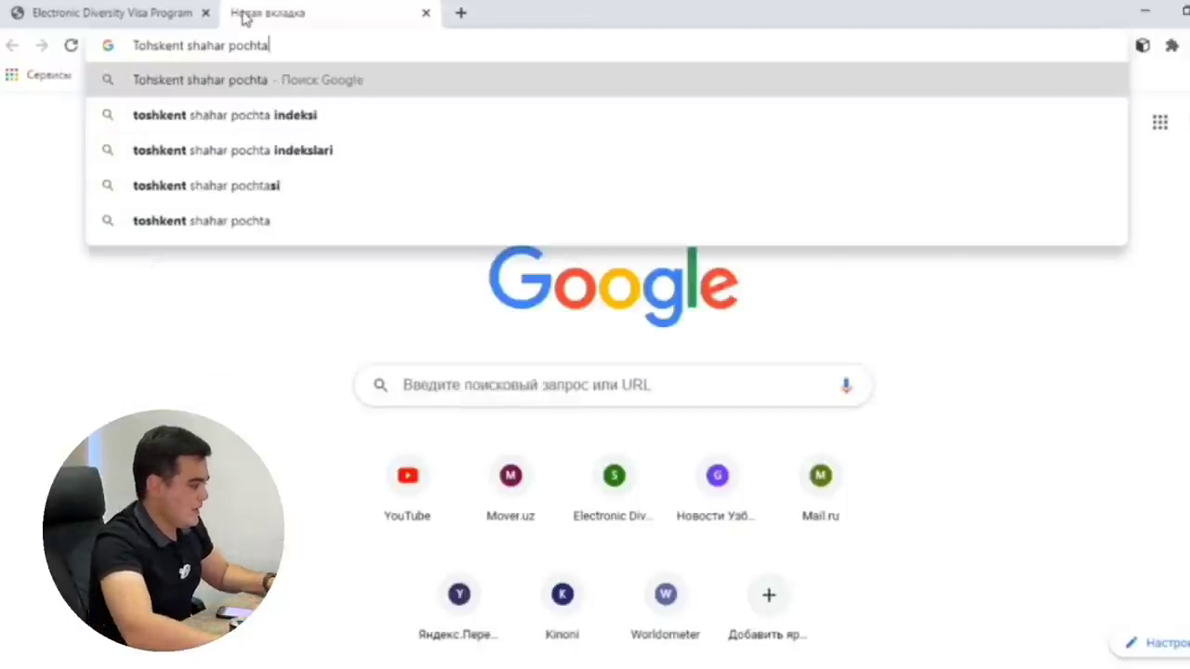
{"action": "key", "text": "Down"}
{"action": "key", "text": "Return"}
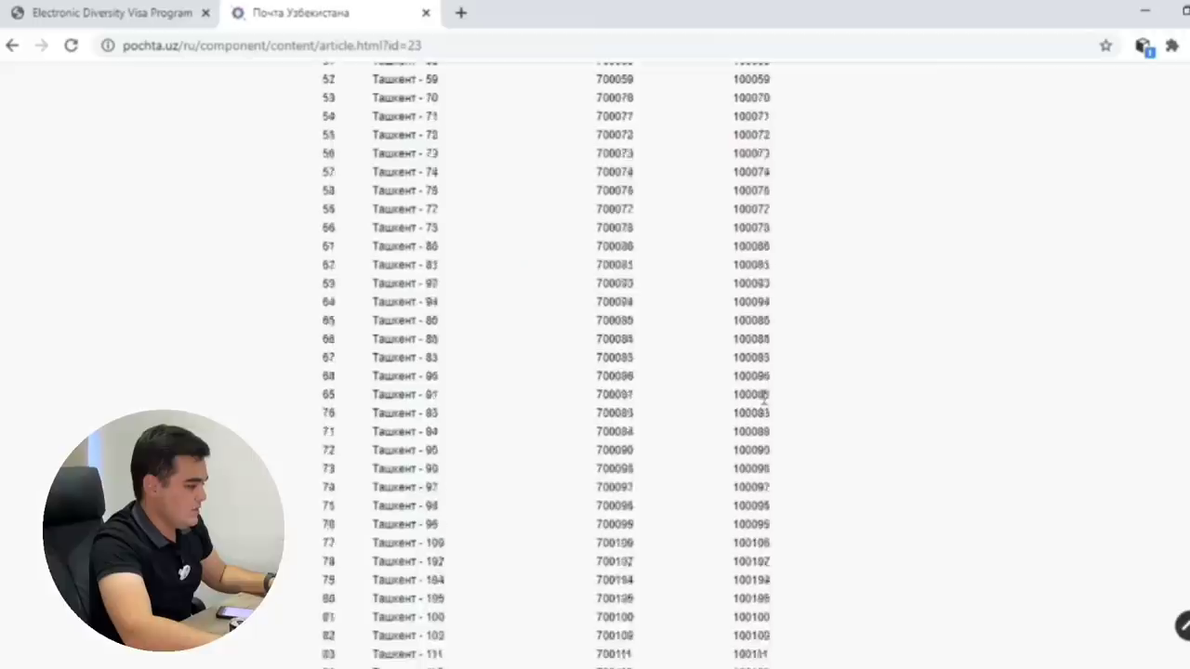
Find and select postal code 100144 for the Ташкент - 144 office, then return to the visa form.
{"action": "scroll", "coordinate": [757, 395], "scroll_direction": "down", "scroll_amount": 4}
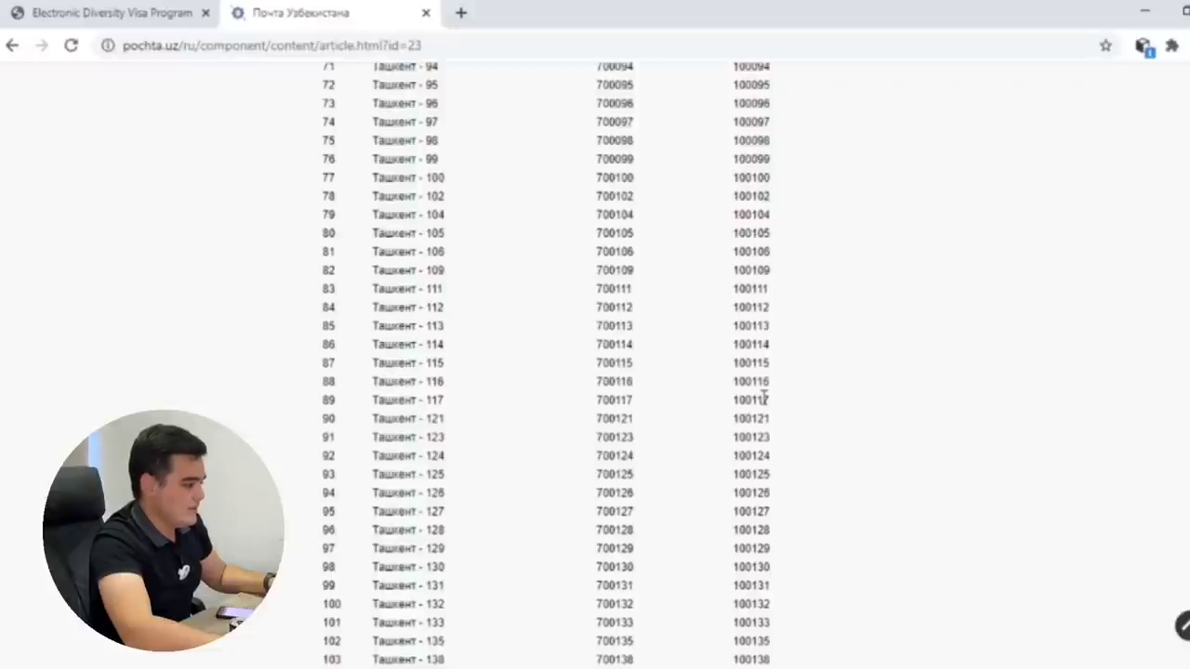
{"action": "scroll", "coordinate": [763, 400], "scroll_direction": "up", "scroll_amount": 12}
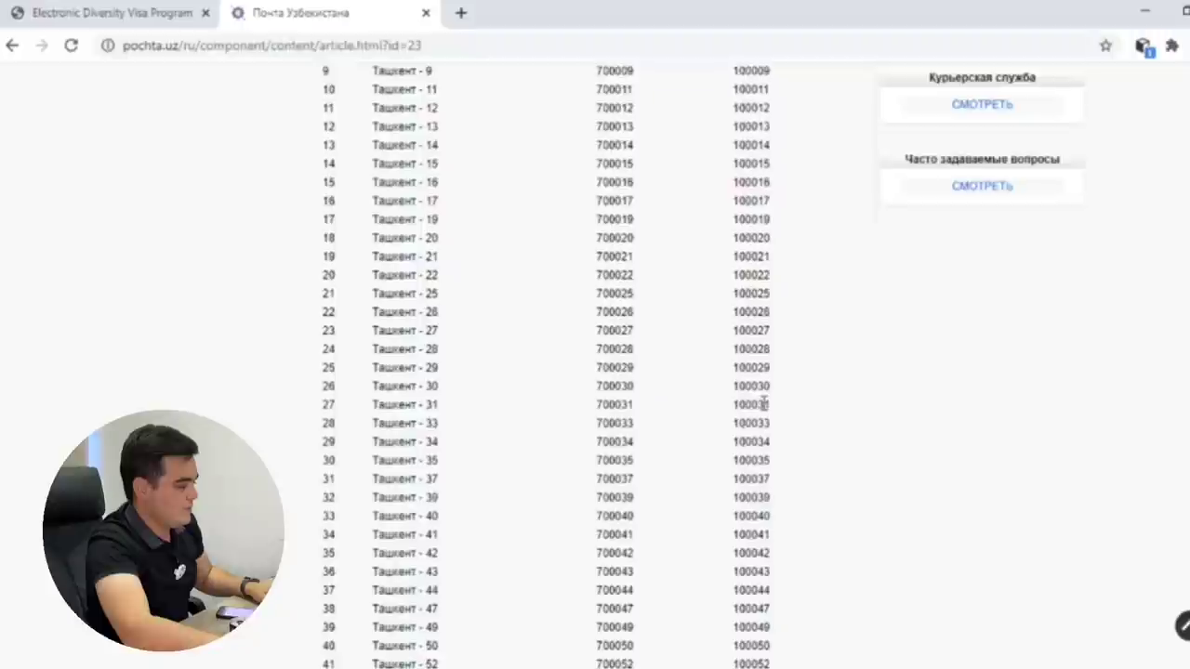
{"action": "scroll", "coordinate": [763, 404], "scroll_direction": "up", "scroll_amount": 4}
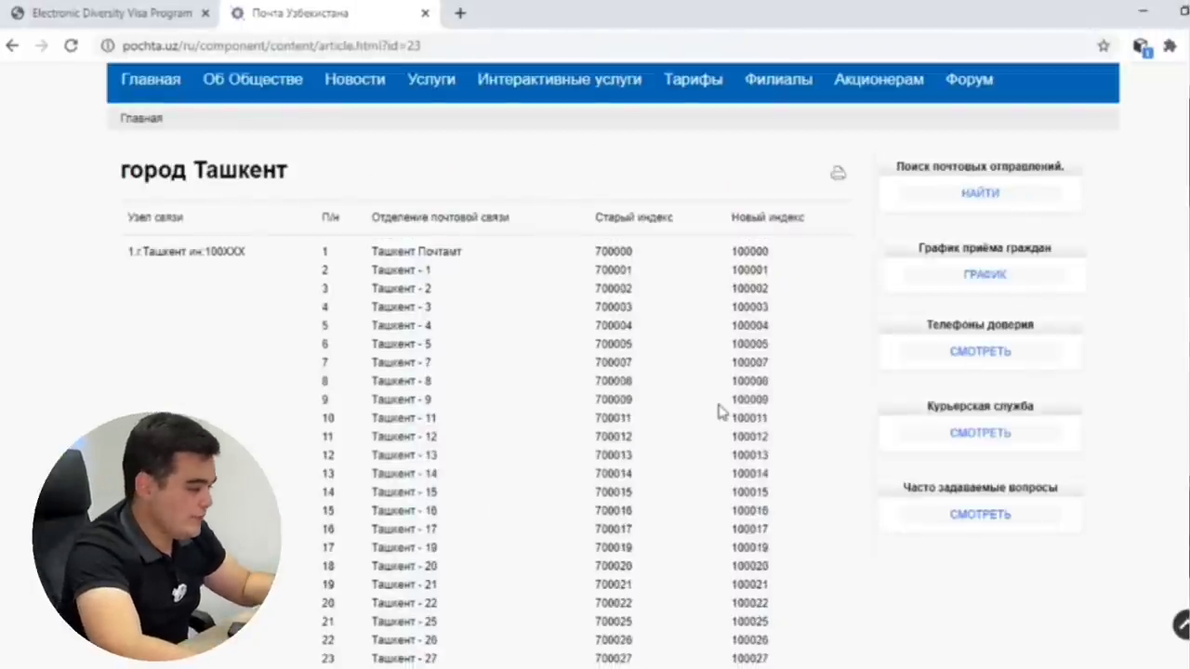
{"action": "scroll", "coordinate": [720, 411], "scroll_direction": "down", "scroll_amount": 4}
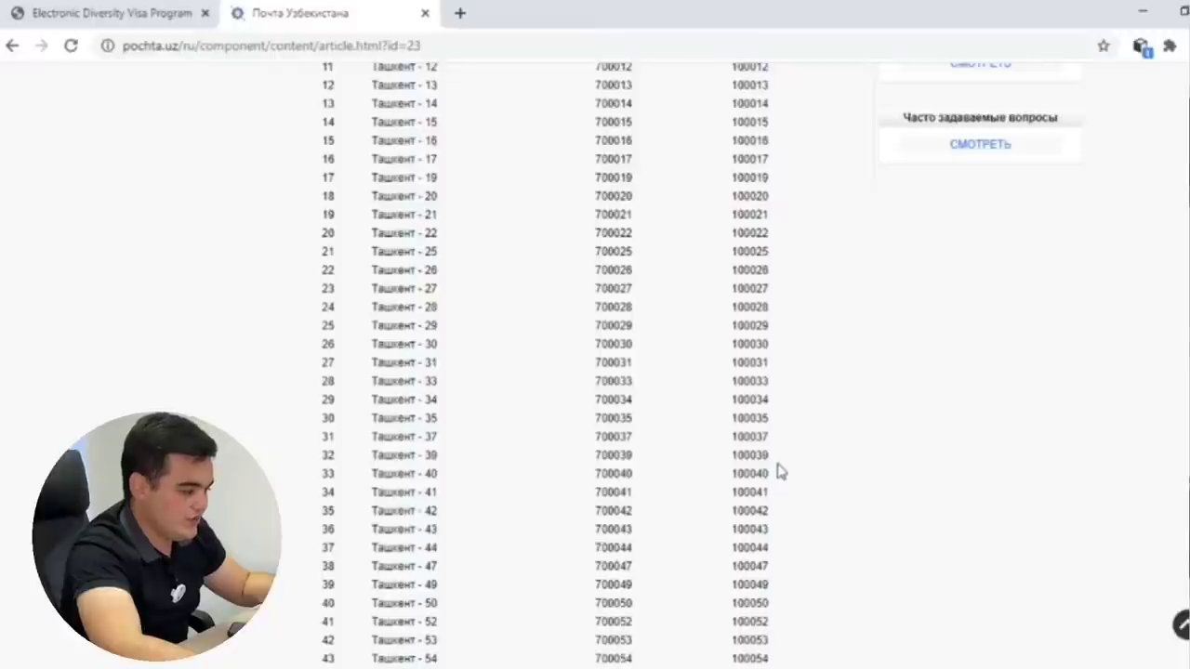
{"action": "scroll", "coordinate": [817, 502], "scroll_direction": "down", "scroll_amount": 8}
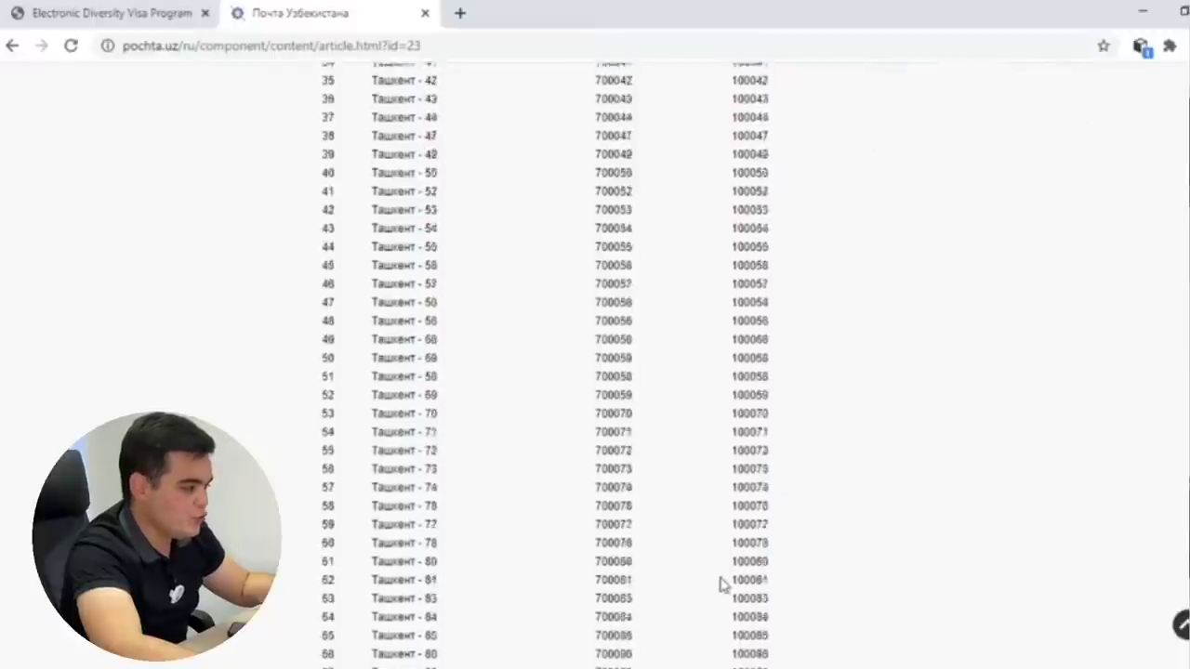
{"action": "scroll", "coordinate": [751, 595], "scroll_direction": "down", "scroll_amount": 5}
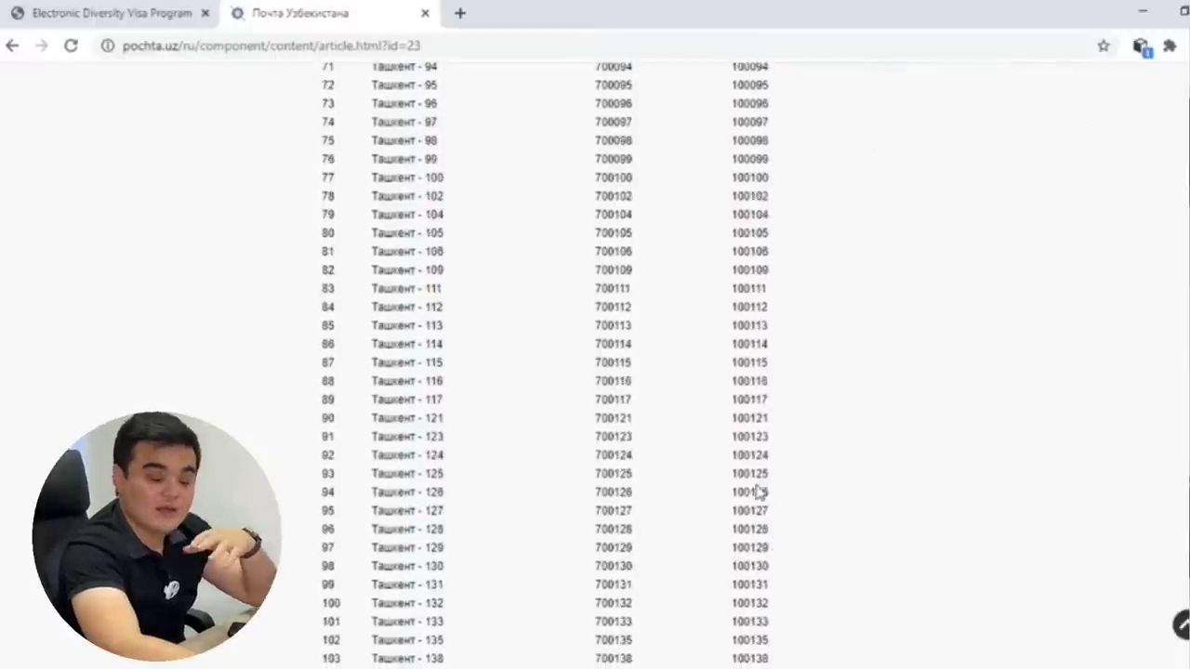
{"action": "scroll", "coordinate": [781, 632], "scroll_direction": "down", "scroll_amount": 8}
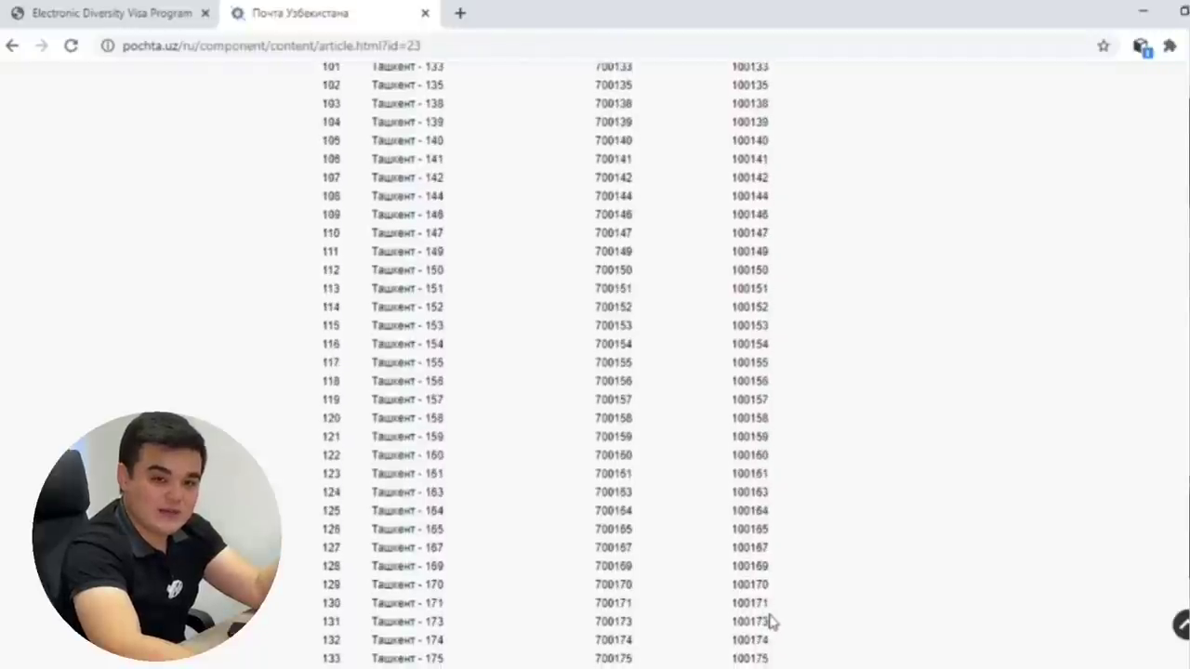
{"action": "scroll", "coordinate": [751, 367], "scroll_direction": "up", "scroll_amount": 1}
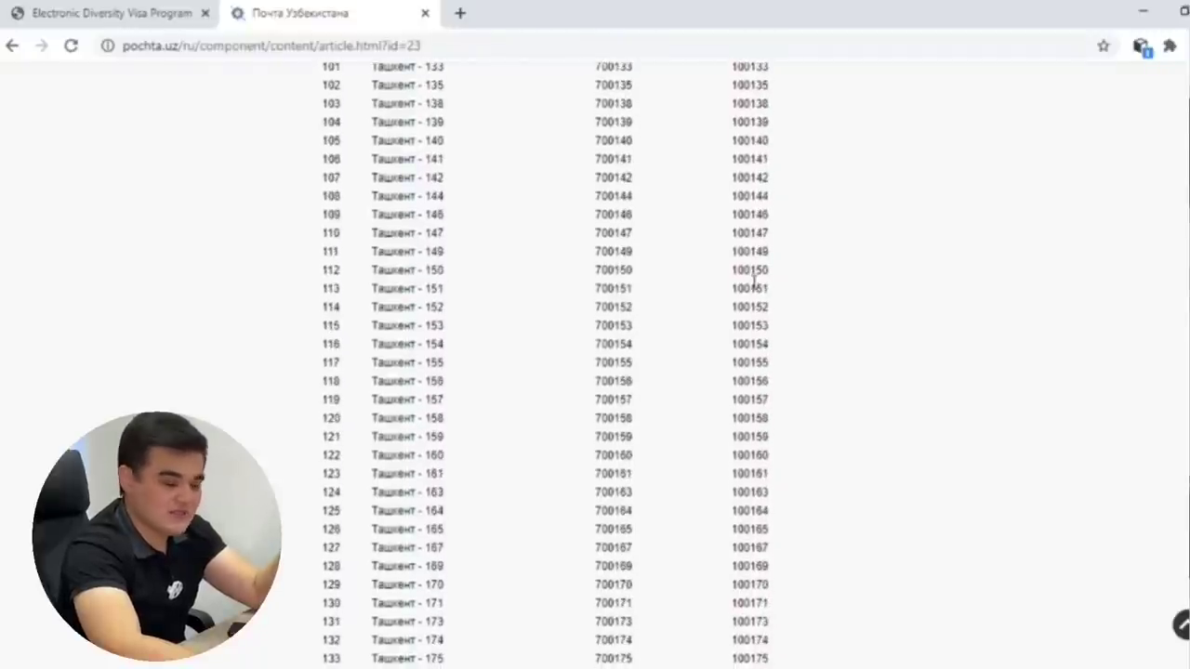
{"action": "double_click", "coordinate": [750, 196]}
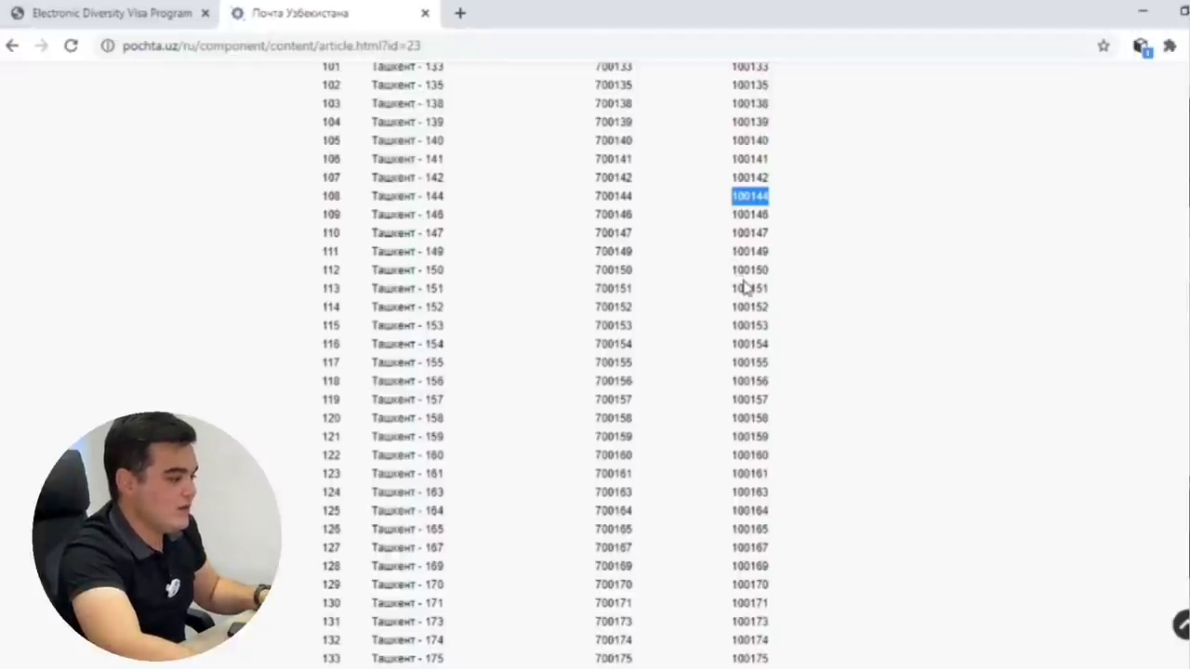
{"action": "left_click", "coordinate": [70, 13]}
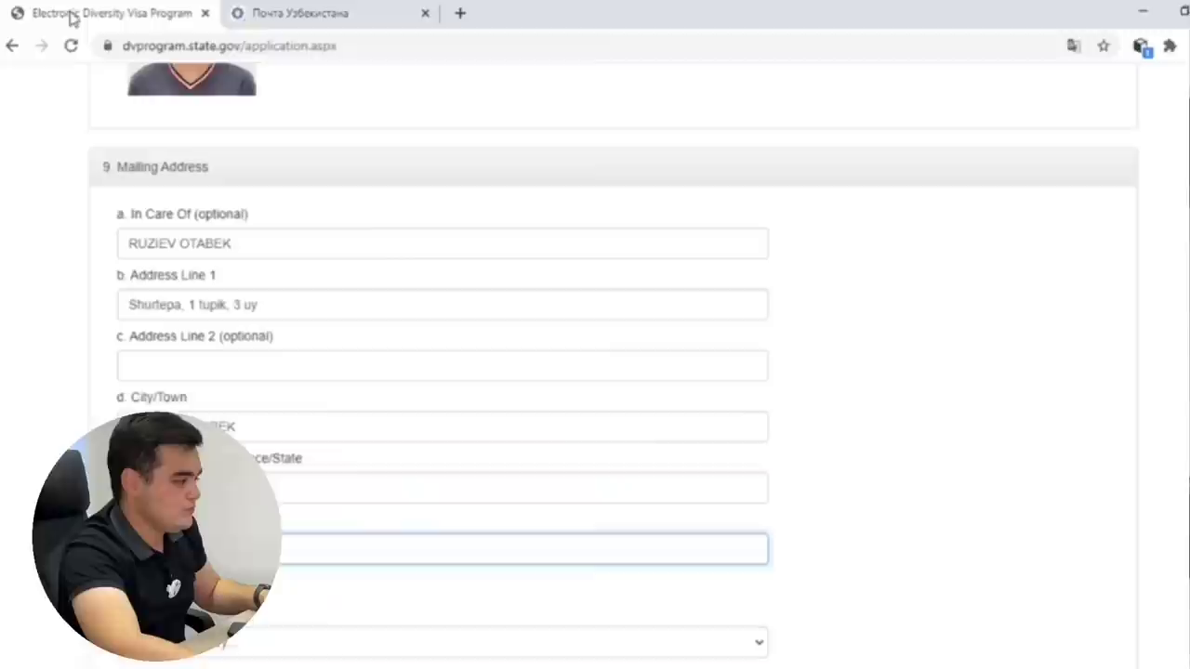
Complete postal code 100144 and choose Uzbekistan for both mailing country and Country Where You Live Today.
{"action": "scroll", "coordinate": [403, 574], "scroll_direction": "down", "scroll_amount": 2}
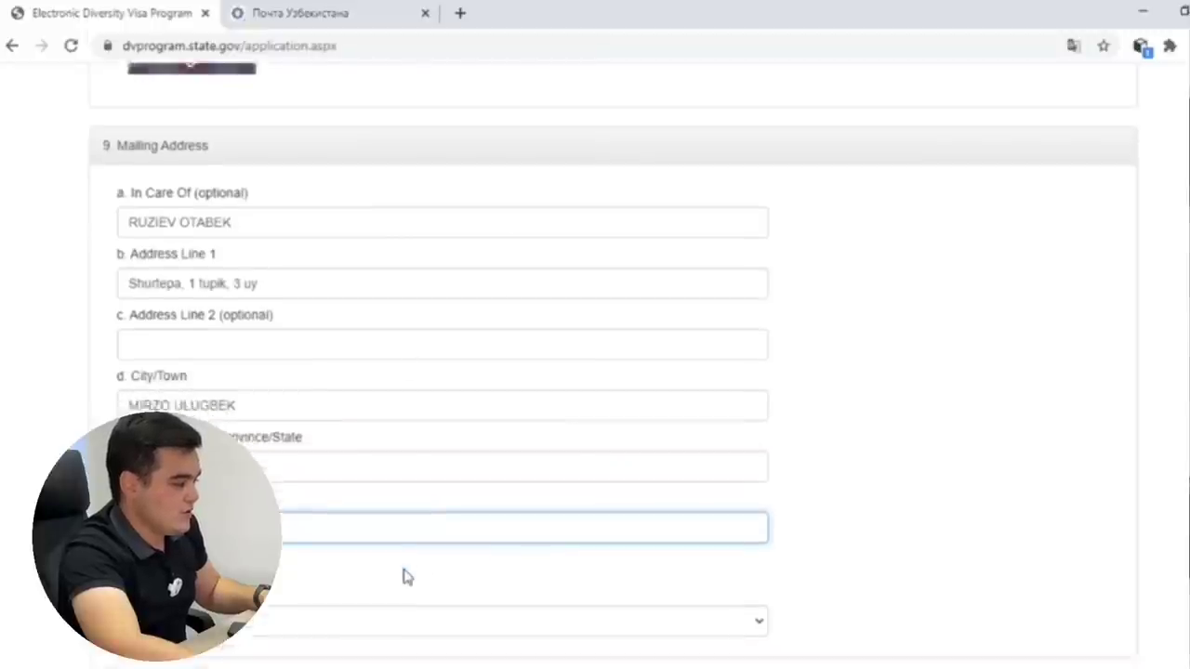
{"action": "key", "text": "Tab"}
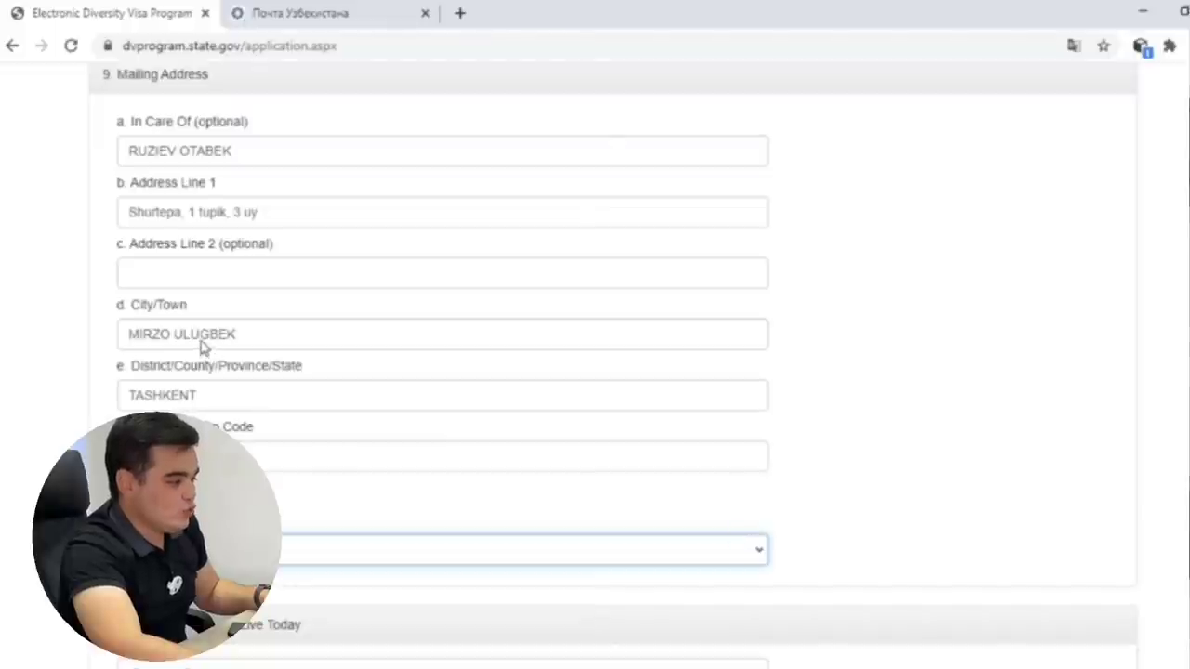
{"action": "left_click", "coordinate": [539, 578]}
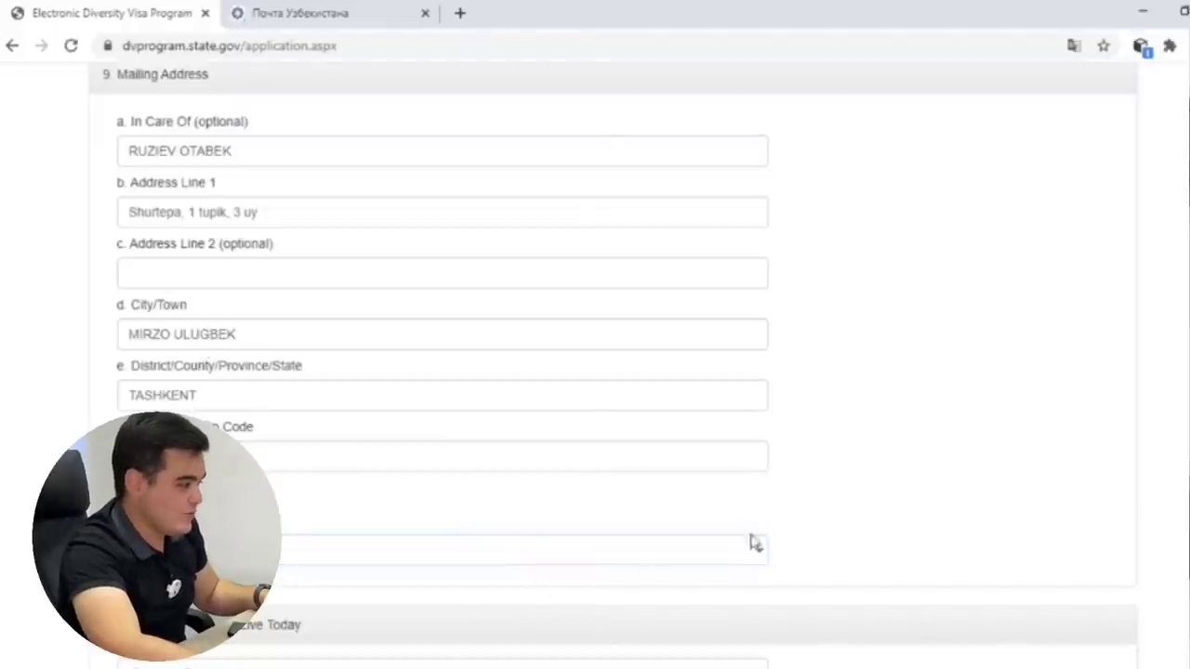
{"action": "scroll", "coordinate": [895, 486], "scroll_direction": "down", "scroll_amount": 1}
{"action": "left_click", "coordinate": [457, 585]}
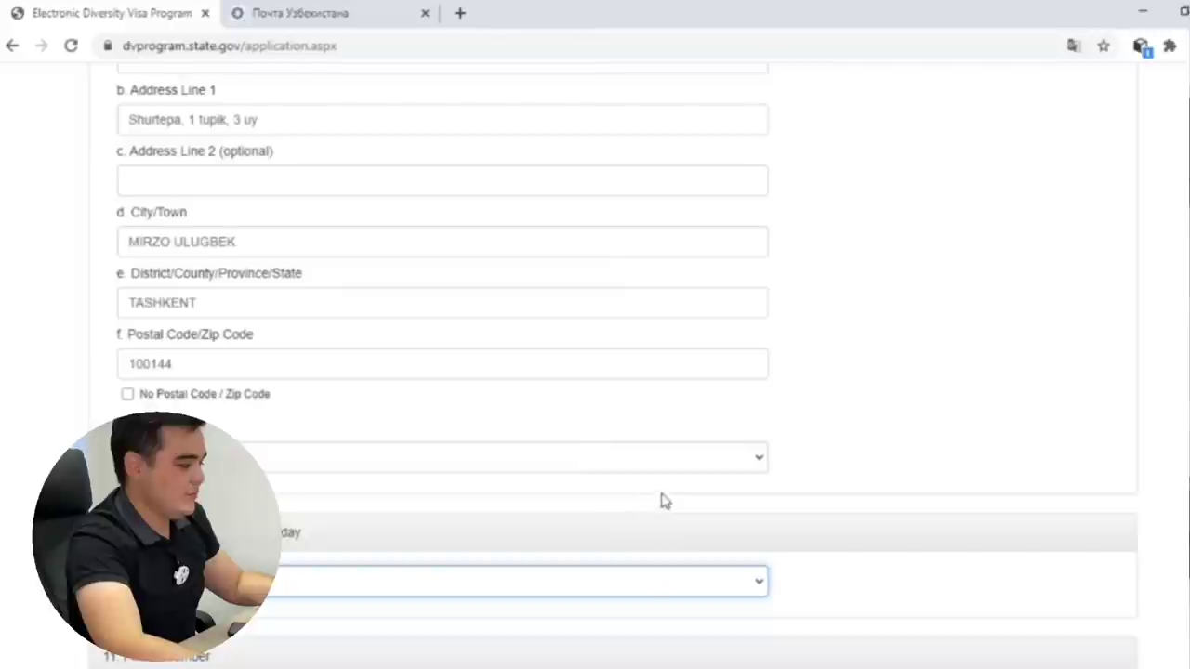
{"action": "scroll", "coordinate": [600, 545], "scroll_direction": "down", "scroll_amount": 2}
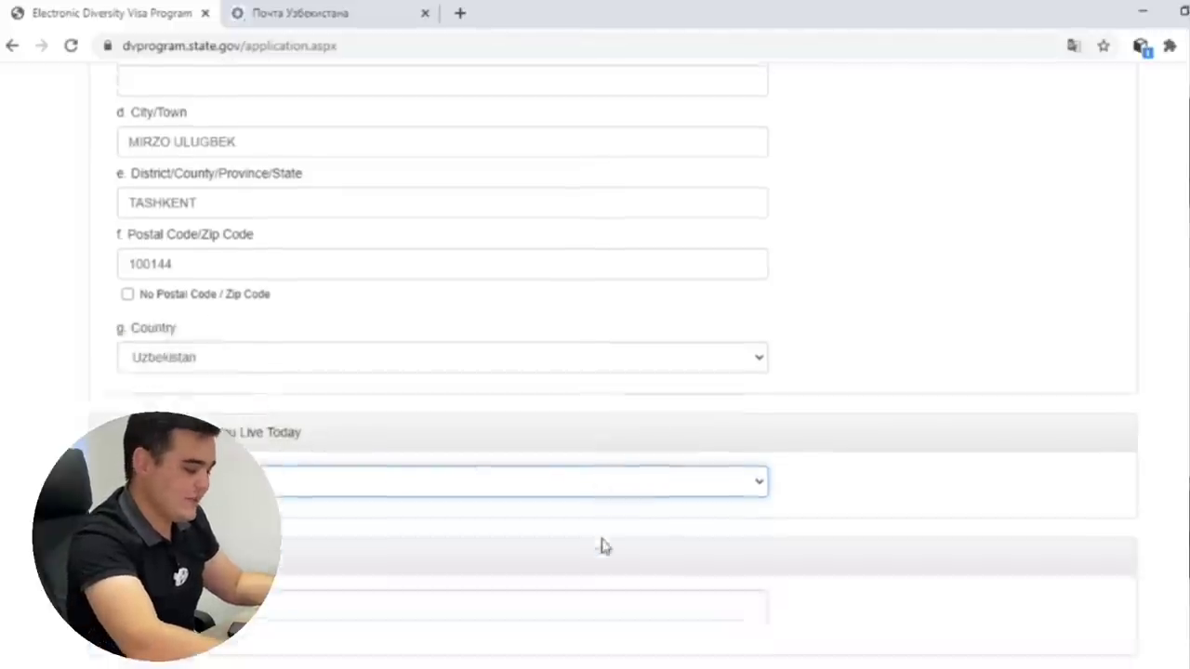
{"action": "key", "text": "Tab"}
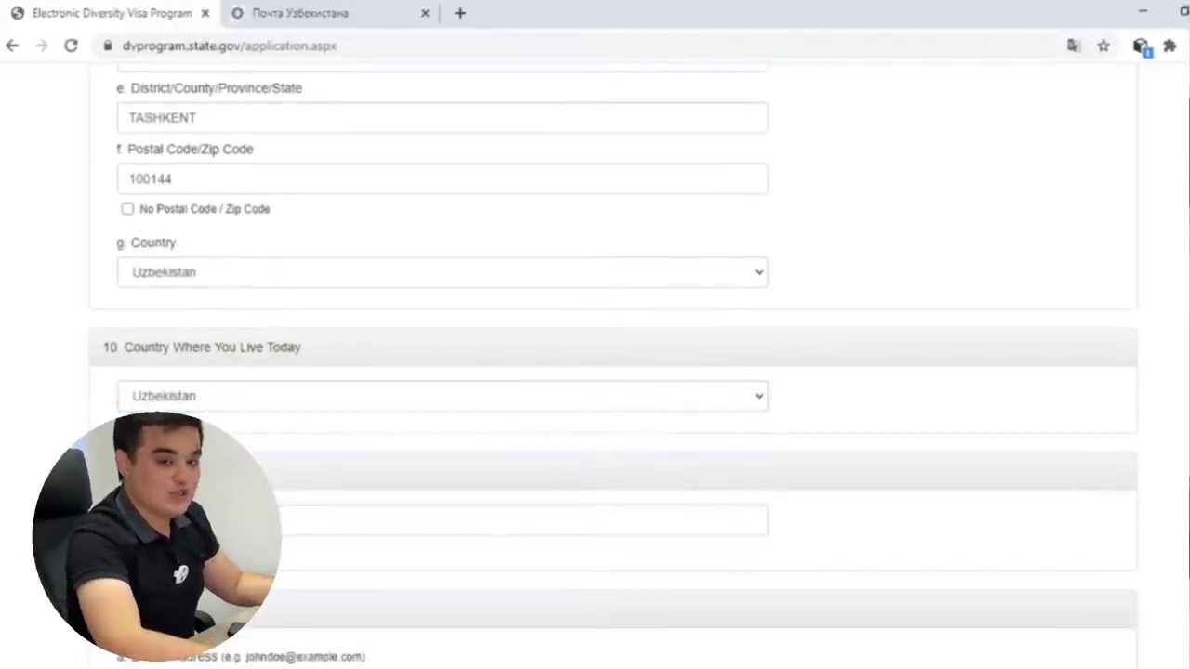
{"action": "left_click", "coordinate": [634, 498]}
{"action": "left_click", "coordinate": [587, 512]}
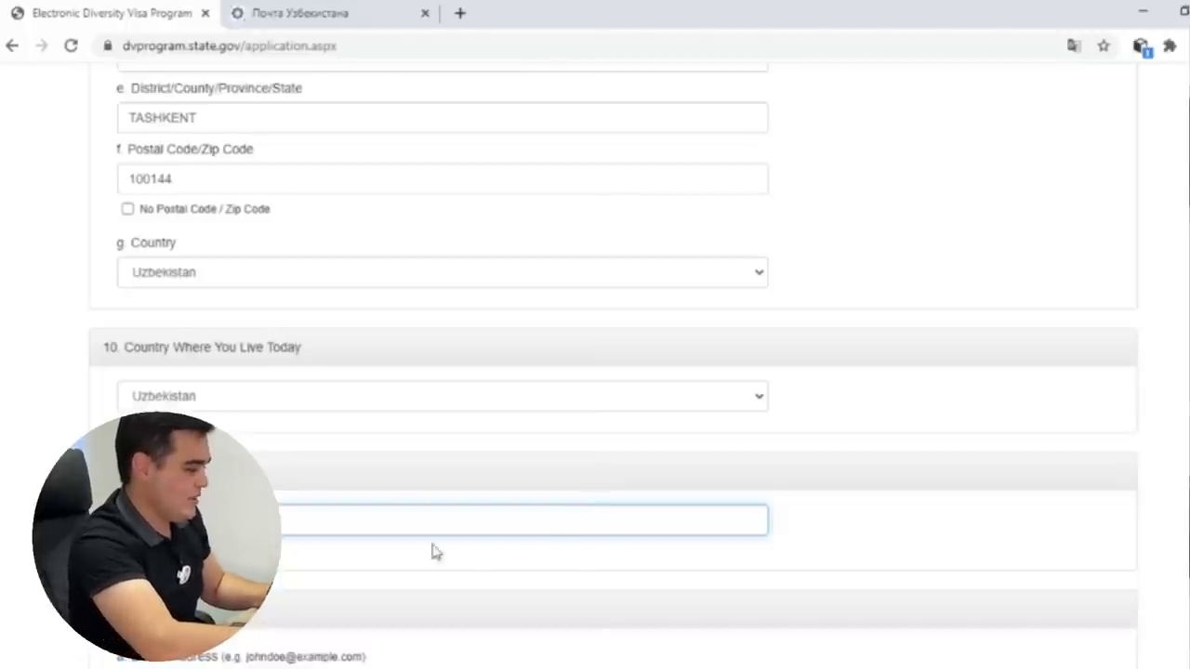
Fill in the phone number, the e-mail address, and the matching confirmation e-mail.
{"action": "left_click", "coordinate": [303, 579]}
{"action": "scroll", "coordinate": [365, 434], "scroll_direction": "down", "scroll_amount": 2}
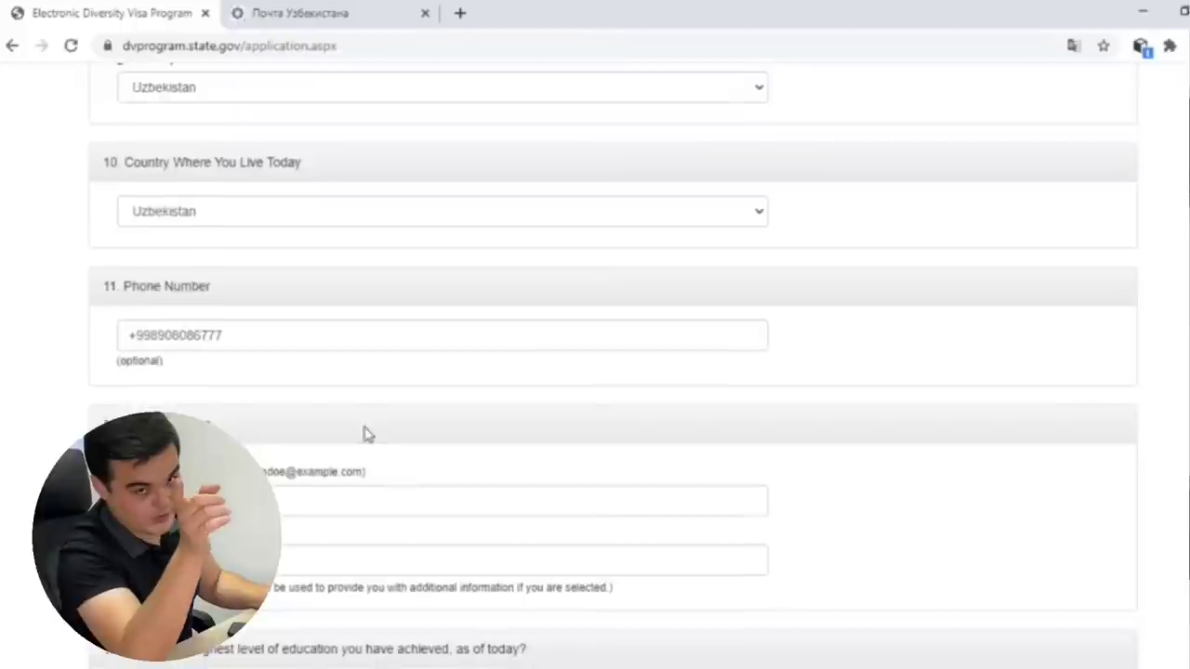
{"action": "left_click", "coordinate": [306, 501]}
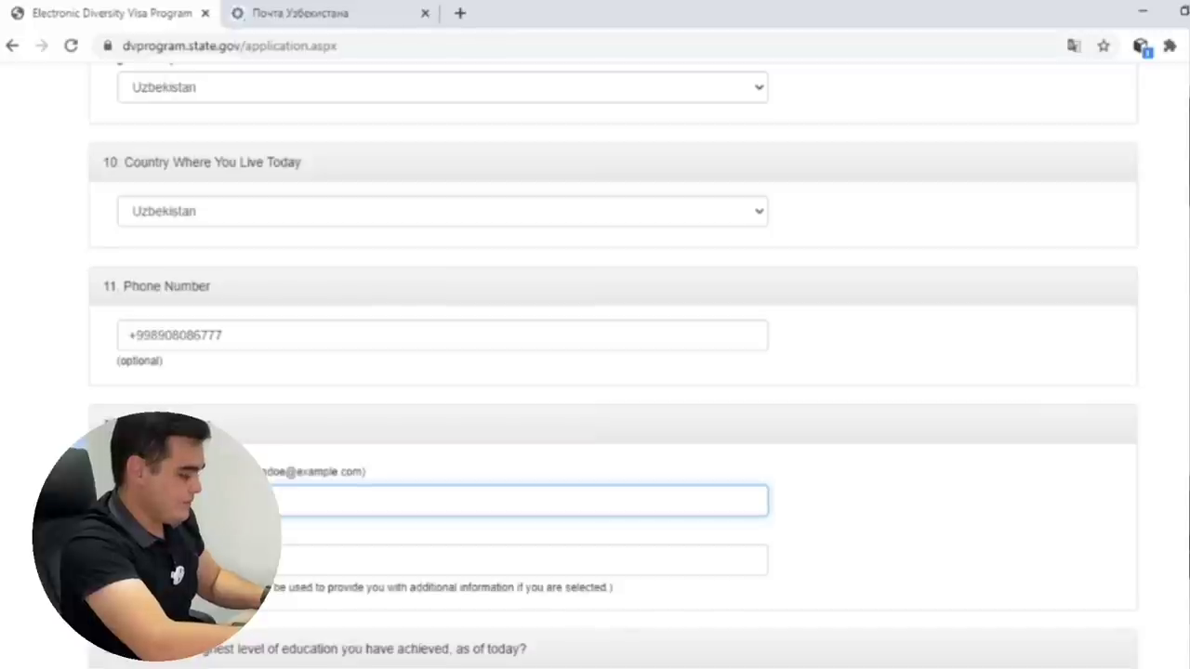
{"action": "left_click", "coordinate": [520, 560]}
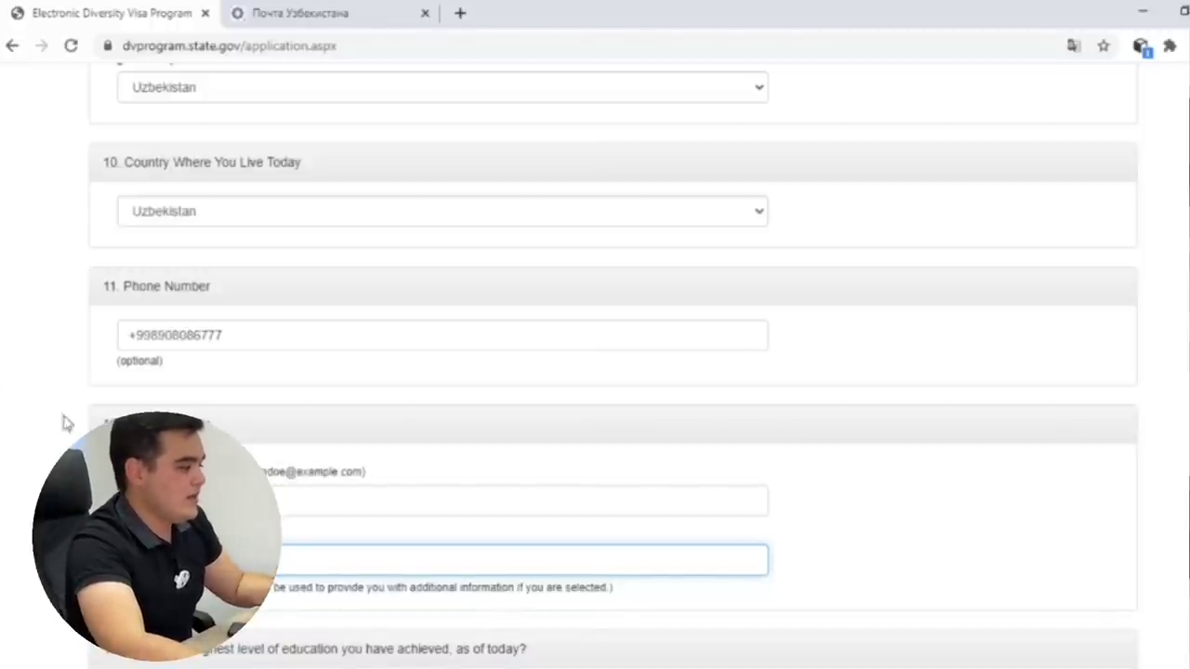
{"action": "scroll", "coordinate": [539, 534], "scroll_direction": "down", "scroll_amount": 3}
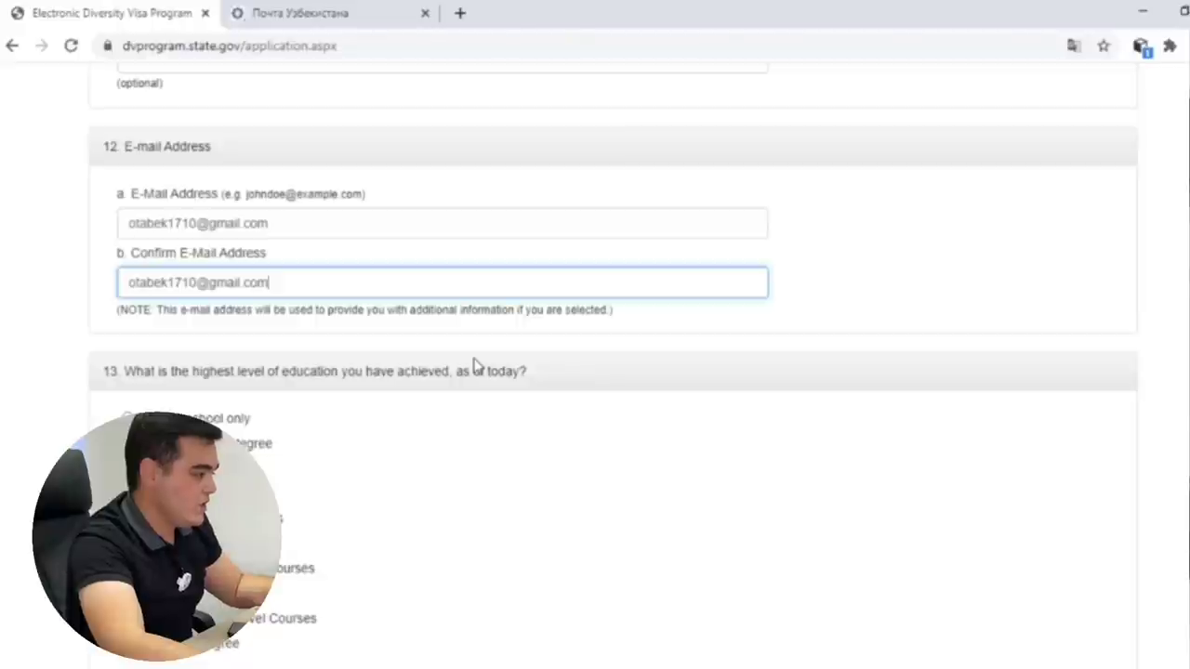
{"action": "left_click", "coordinate": [475, 364]}
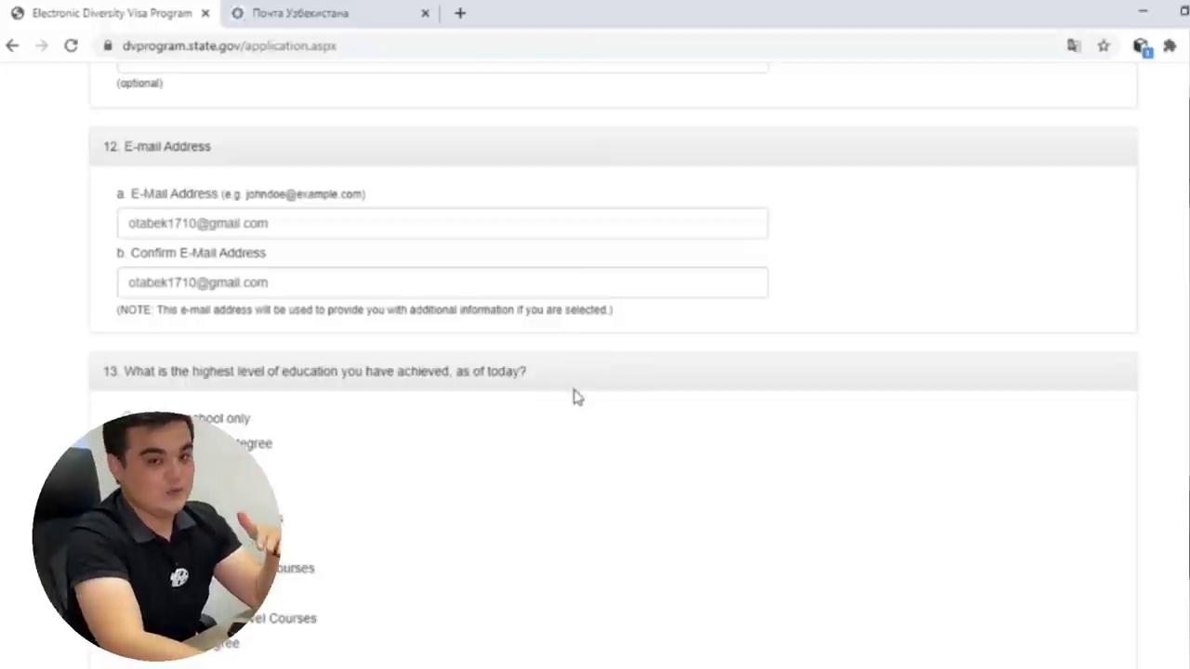
{"action": "scroll", "coordinate": [606, 388], "scroll_direction": "down", "scroll_amount": 2}
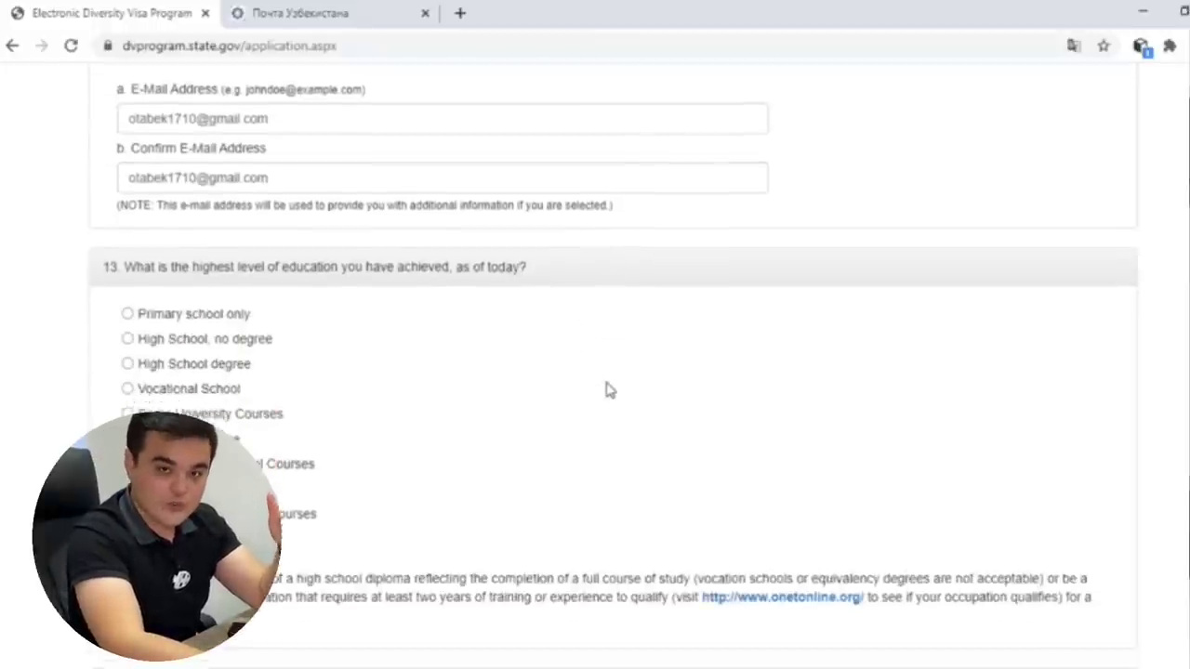
Mark 'Some University Courses' as the highest education level in question 13.
{"action": "scroll", "coordinate": [605, 388], "scroll_direction": "down", "scroll_amount": 2}
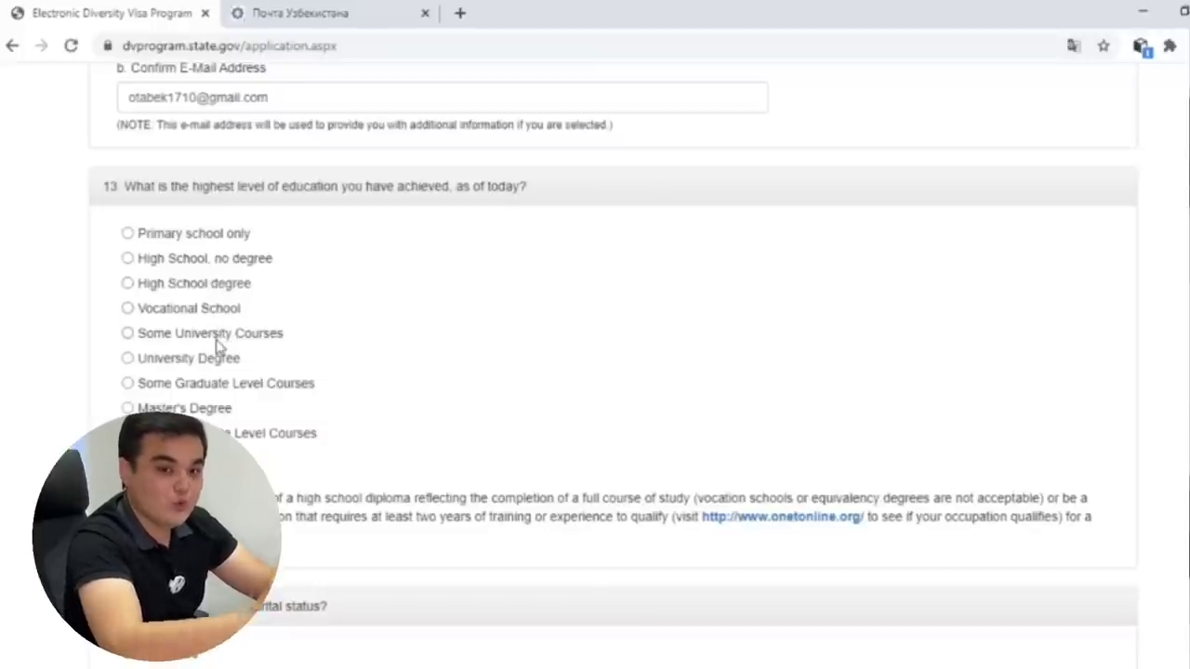
{"action": "left_click_drag", "start_coordinate": [220, 337], "coordinate": [212, 336]}
{"action": "left_click", "coordinate": [130, 338]}
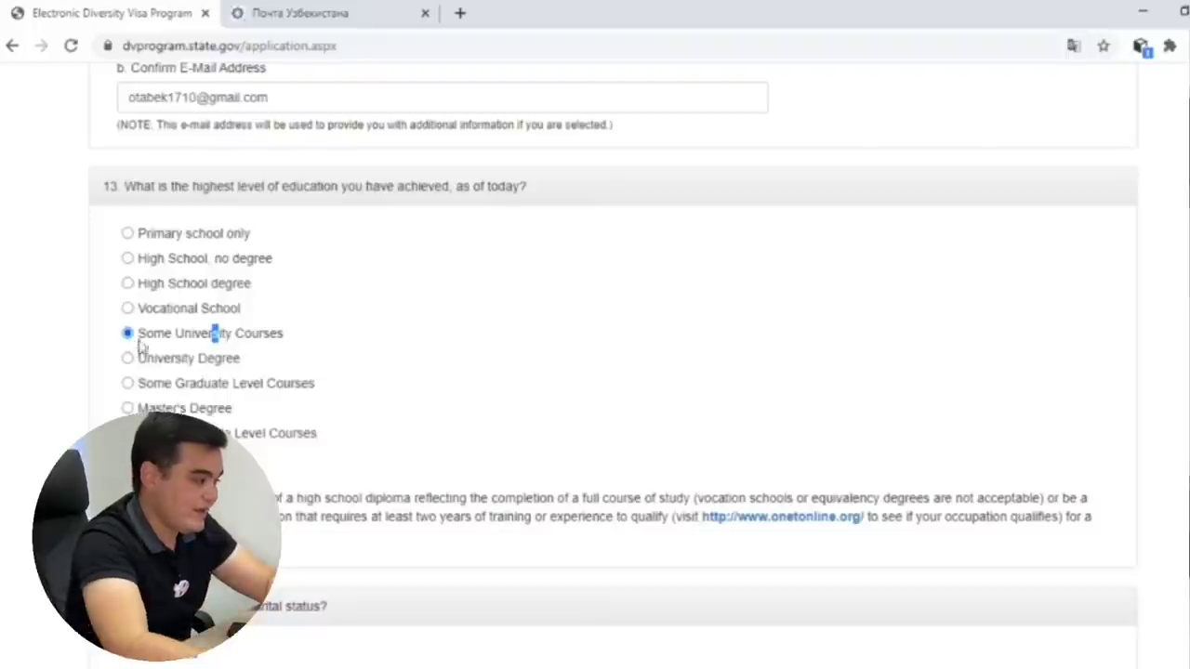
{"action": "left_click", "coordinate": [306, 337]}
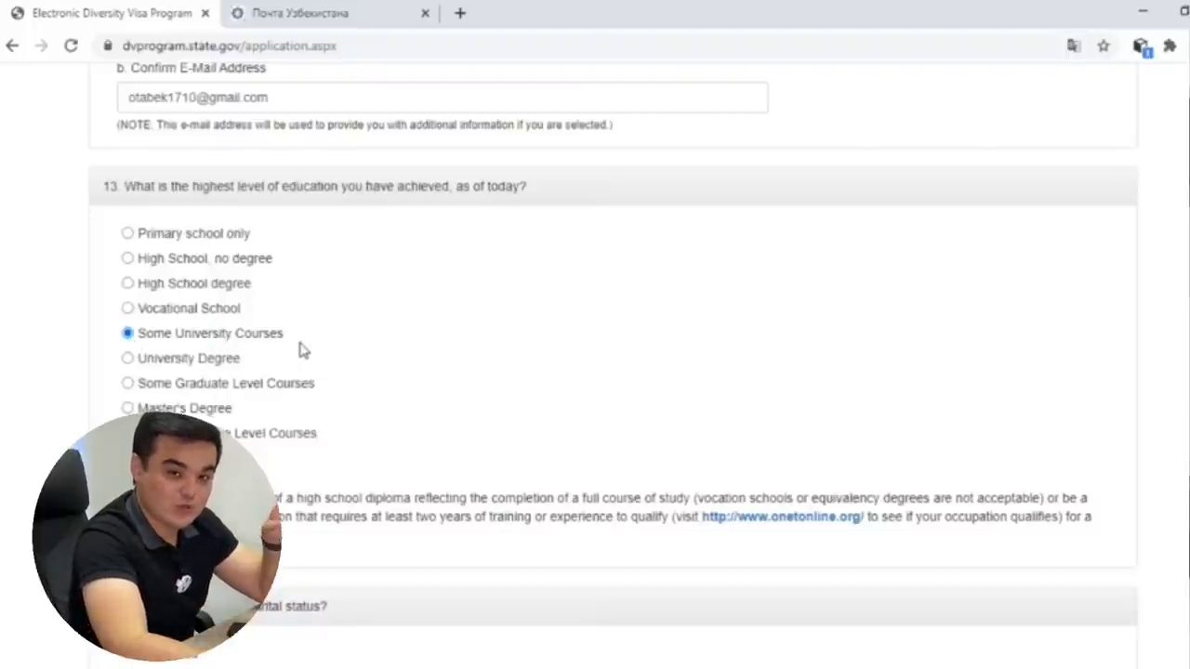